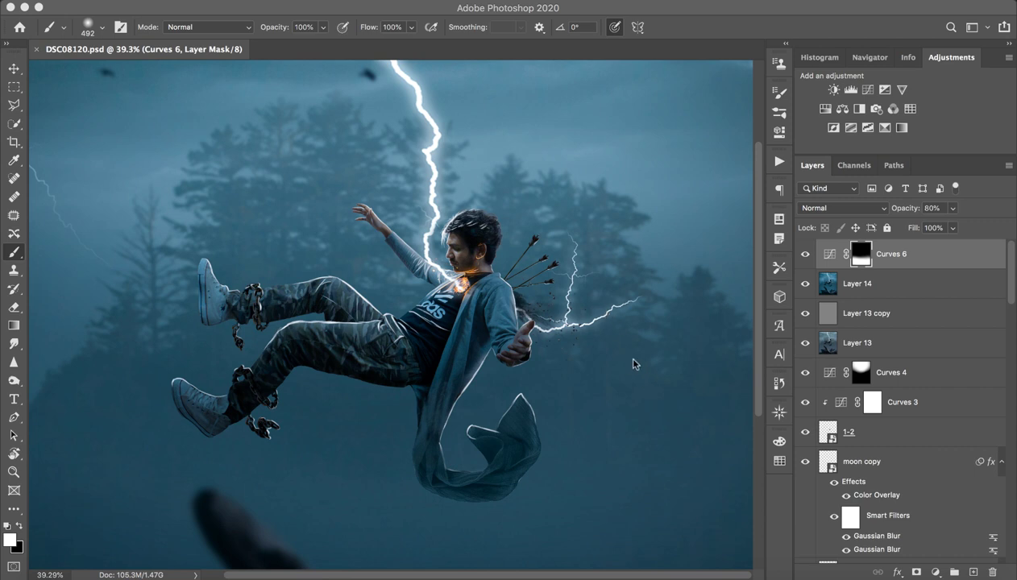
Examine the finished lightning composite as a whole and up close around the falling man
key(z)
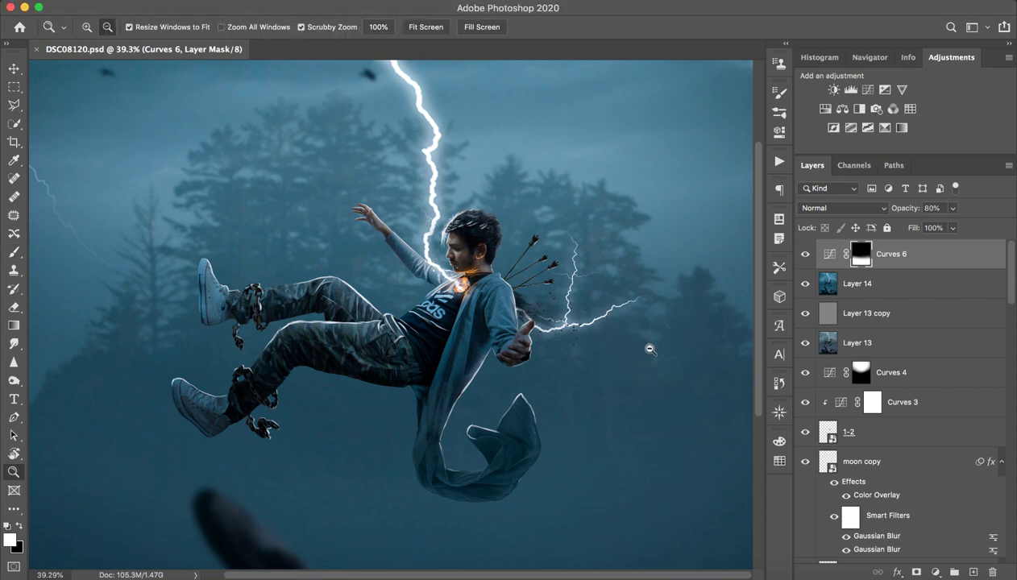
mouse_move(650, 348)
mouse_down()
mouse_move(601, 363)
mouse_move(622, 341)
mouse_up()
key(b)
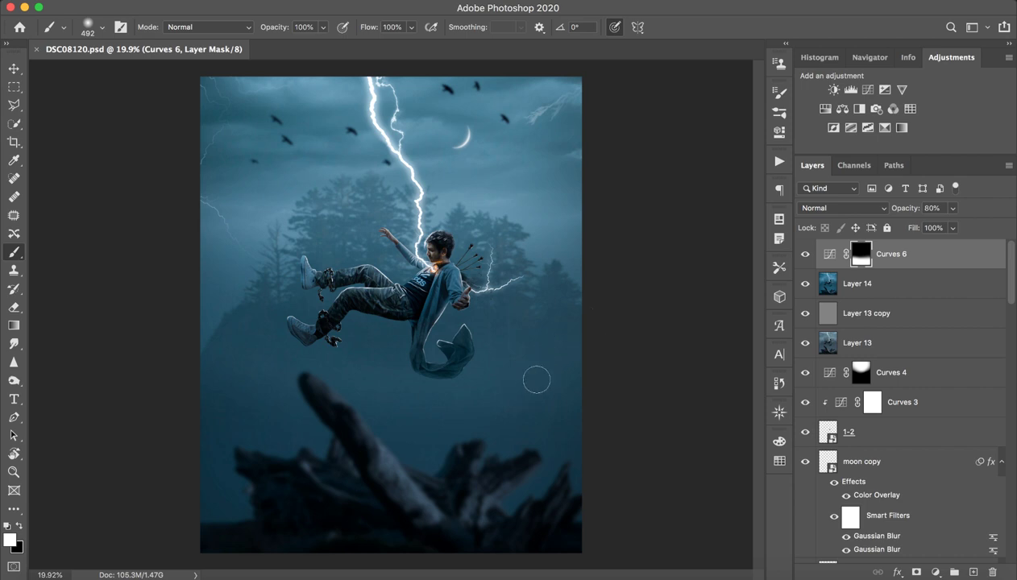
key(z)
mouse_move(396, 298)
mouse_down()
mouse_move(467, 282)
mouse_move(455, 274)
mouse_up()
key(b)
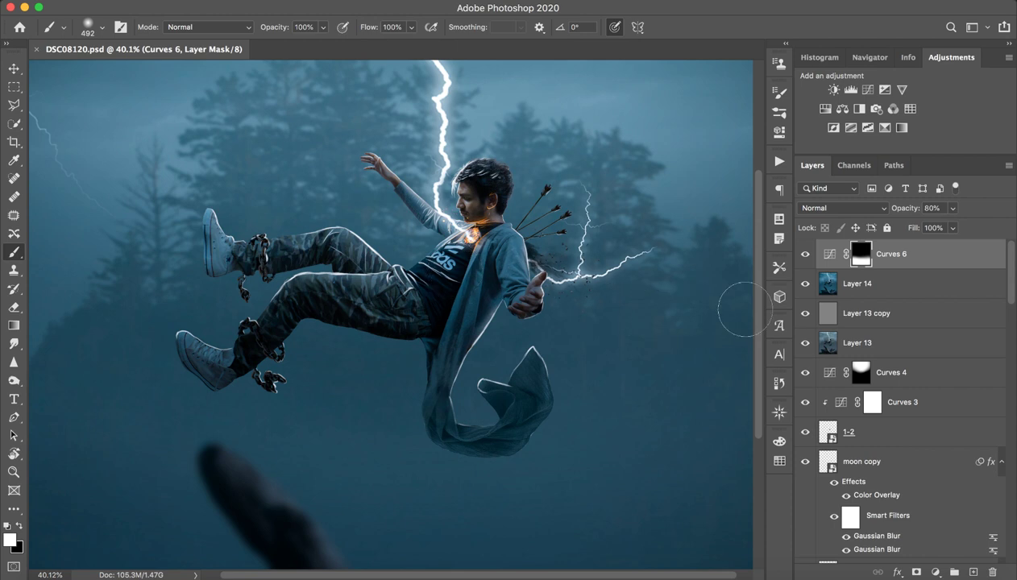
key(z)
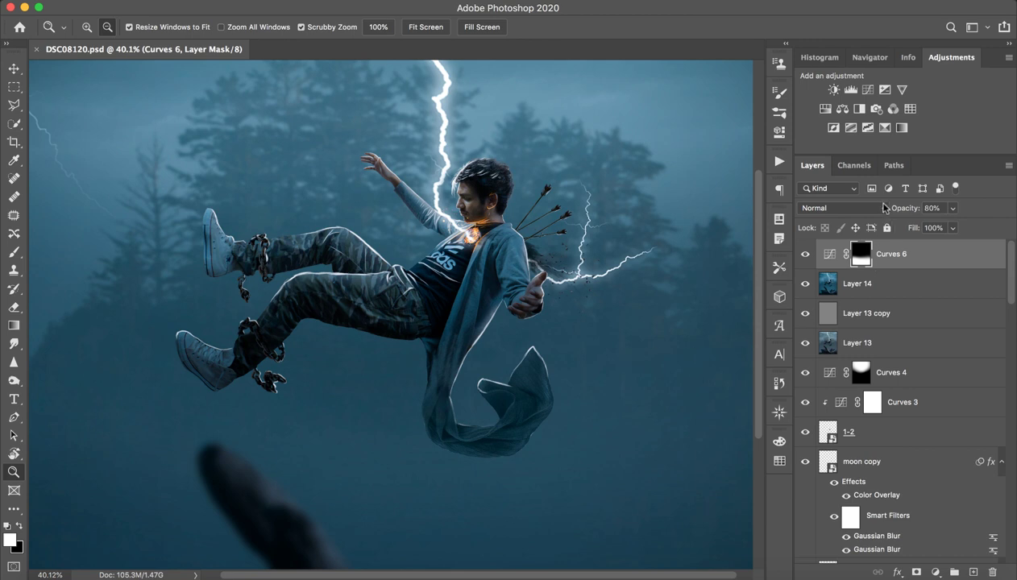
drag(884, 156, 885, 143)
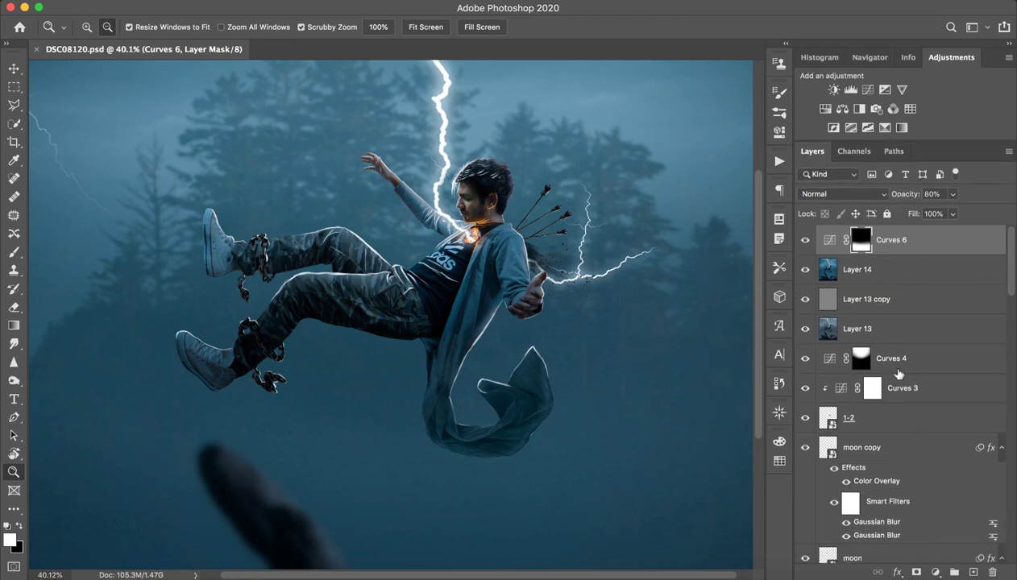
drag(567, 292, 518, 313)
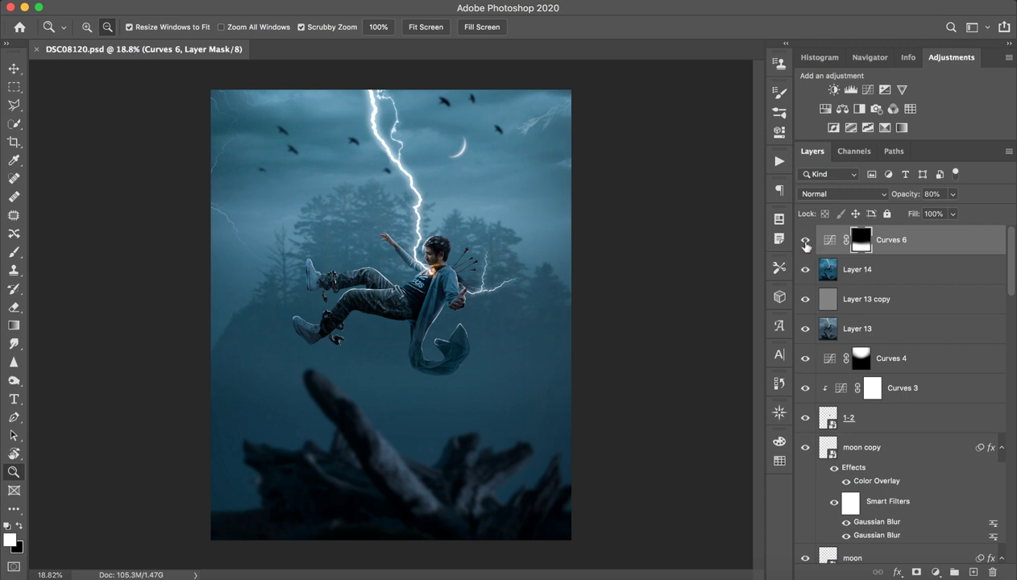
Hide all the layers in the stack except the Dead Coast (331) background
drag(805, 243, 803, 445)
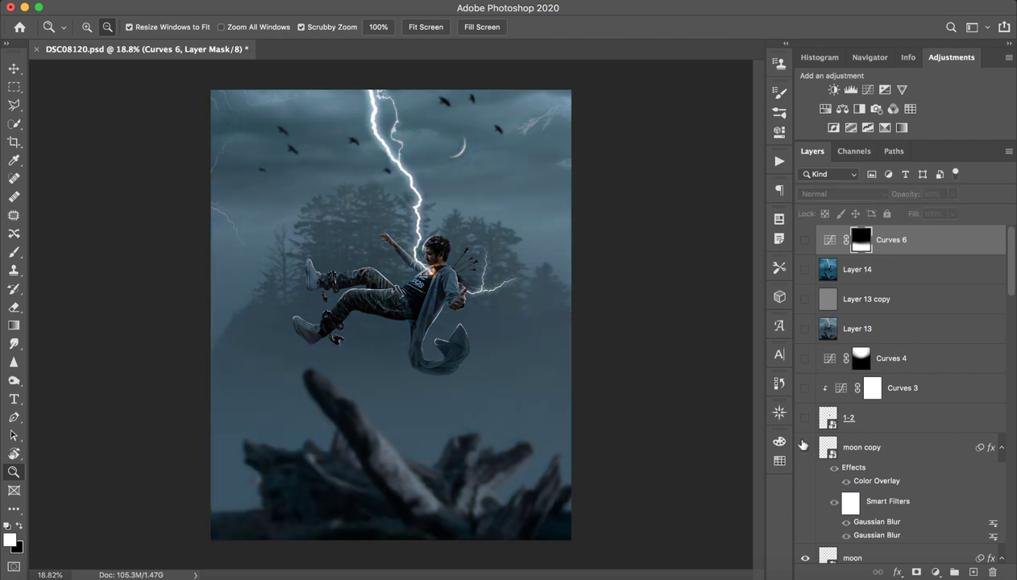
scroll(803, 445, down, 5)
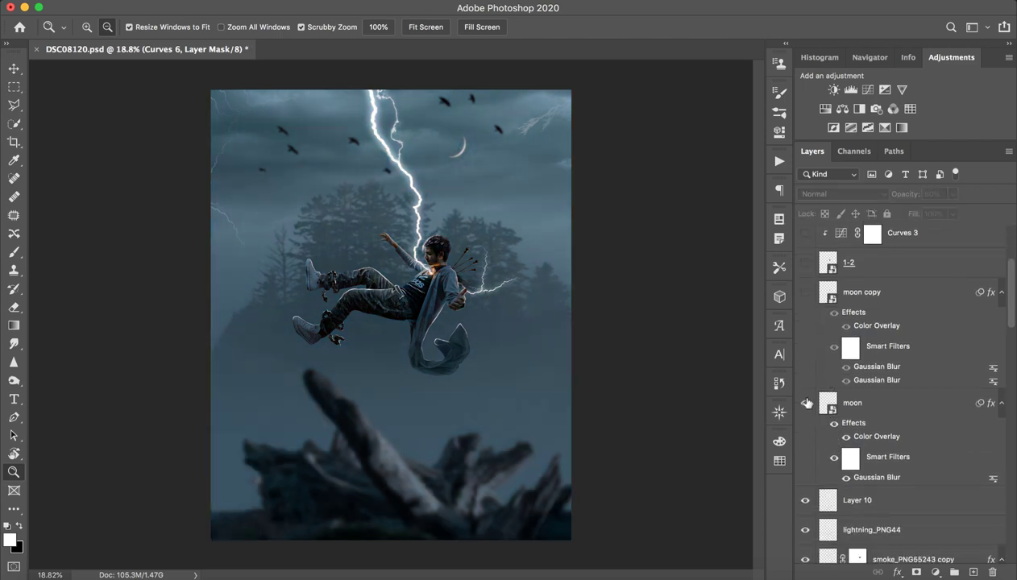
drag(807, 403, 797, 562)
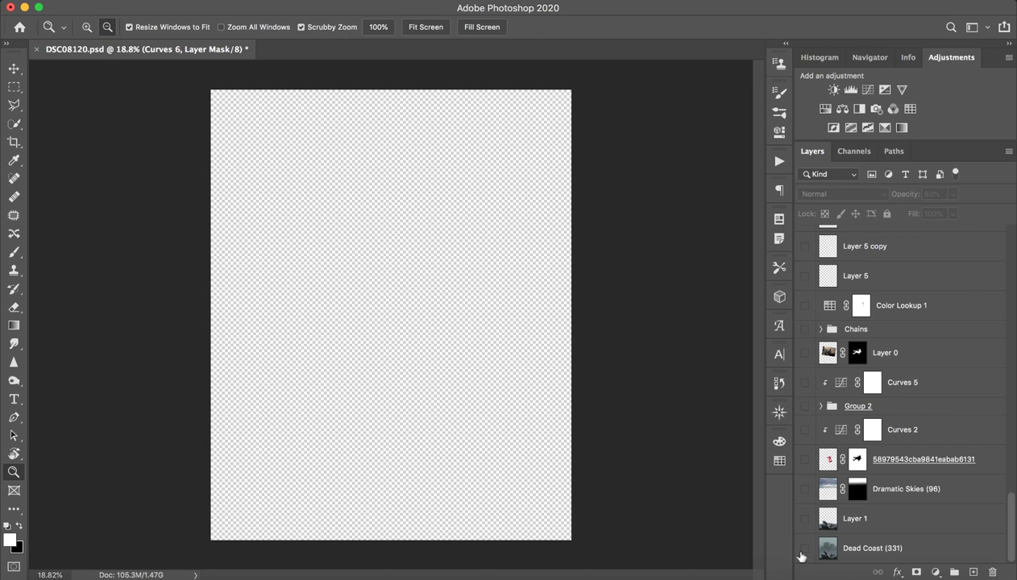
click(805, 549)
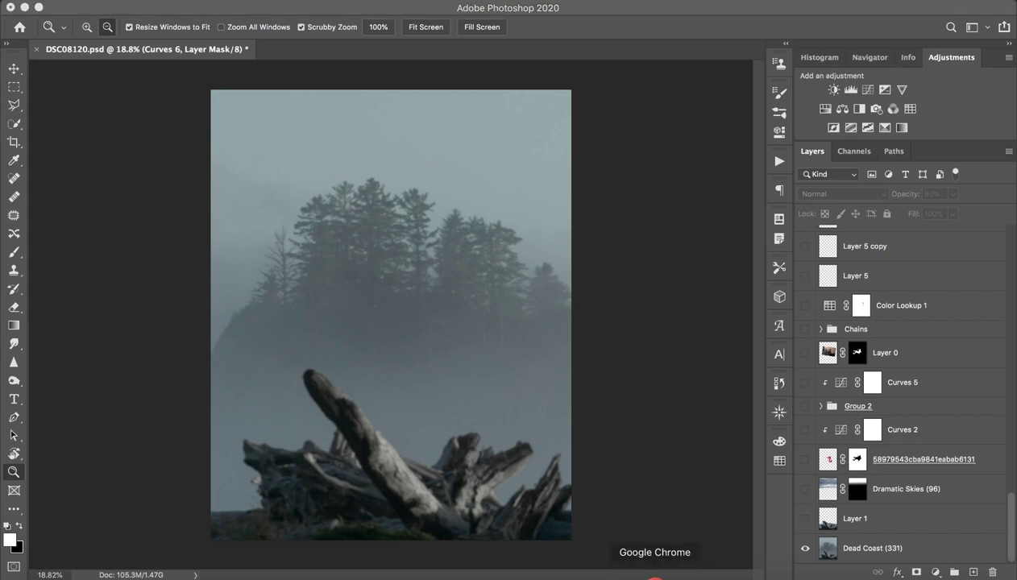
Switch to Google Chrome and open the creator's Instagram profile by its address
click(655, 574)
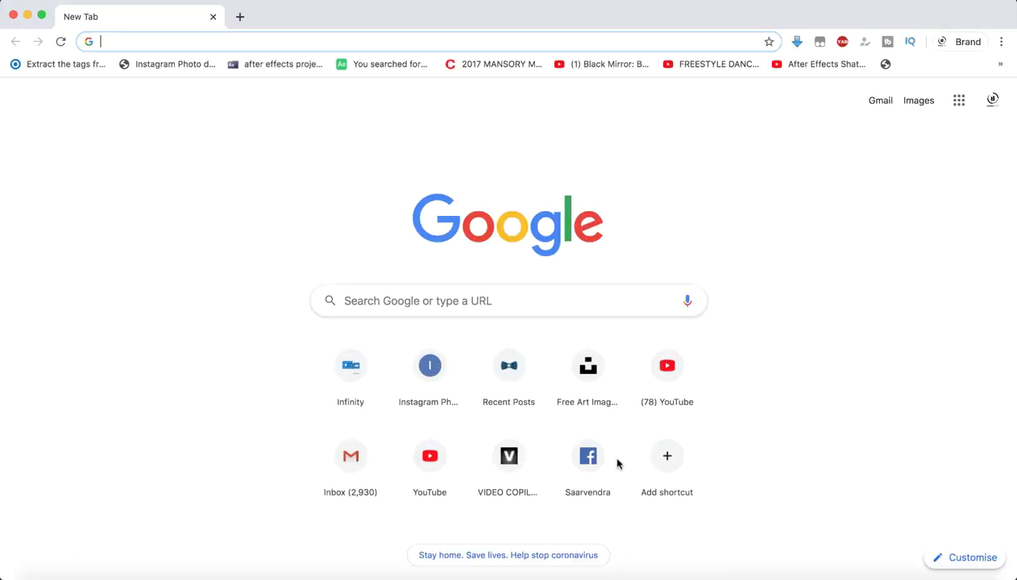
text(instagr)
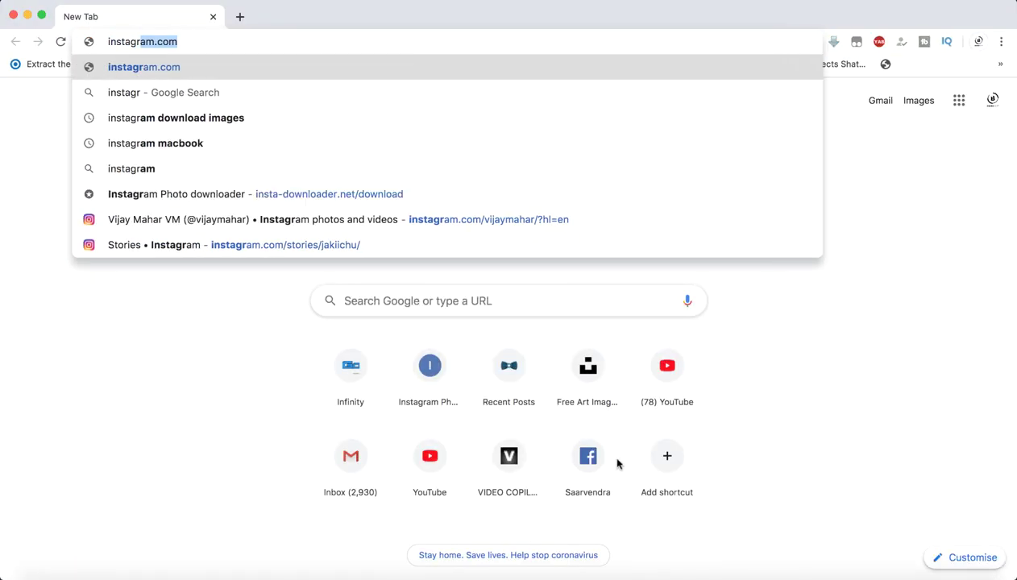
key(Down)
key(Down)
key(Down)
key(Down)
key(Down)
key(Down)
key(Down)
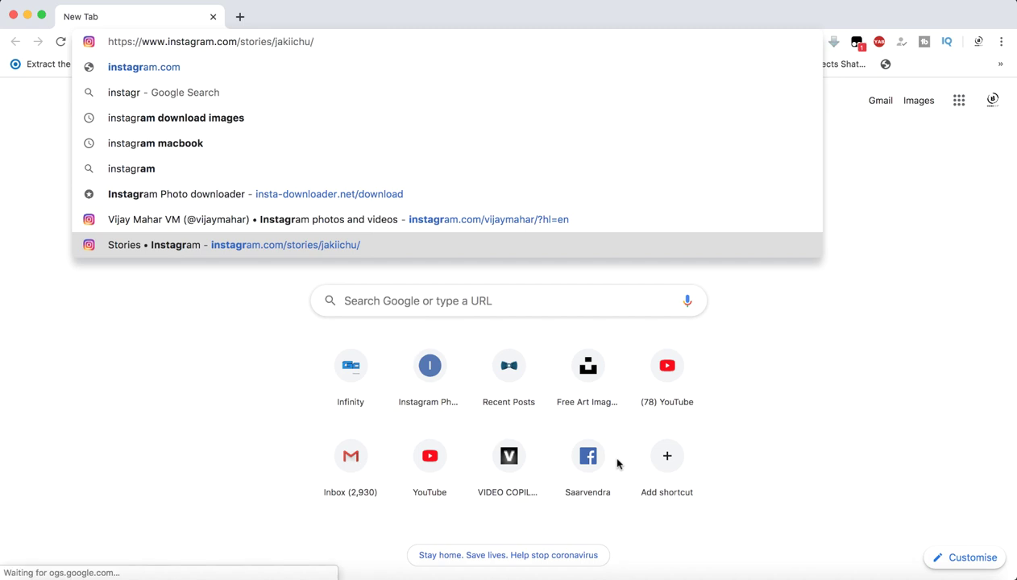
key(BackSpace)
key(BackSpace)
key(BackSpace)
key(BackSpace)
key(BackSpace)
key(BackSpace)
key(BackSpace)
key(BackSpace)
key(BackSpace)
key(BackSpace)
key(BackSpace)
key(BackSpace)
key(BackSpace)
key(BackSpace)
key(BackSpace)
key(BackSpace)
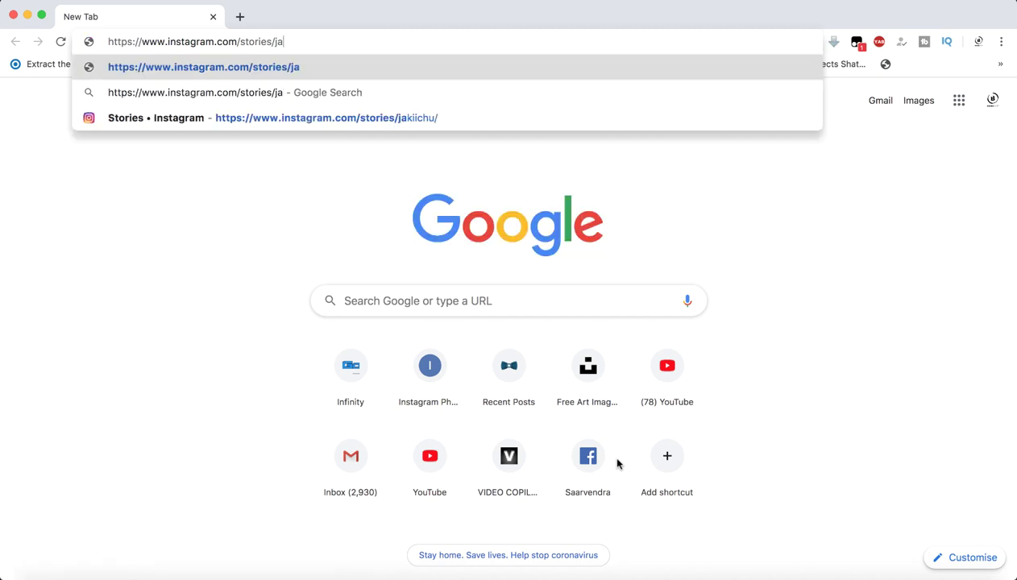
key(BackSpace)
text(s)
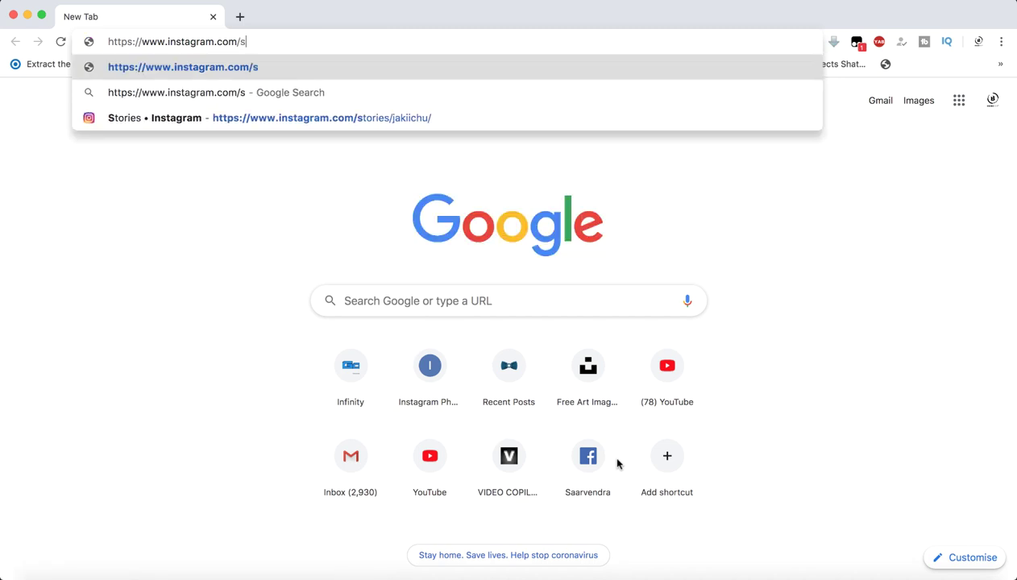
text(aarvendra)
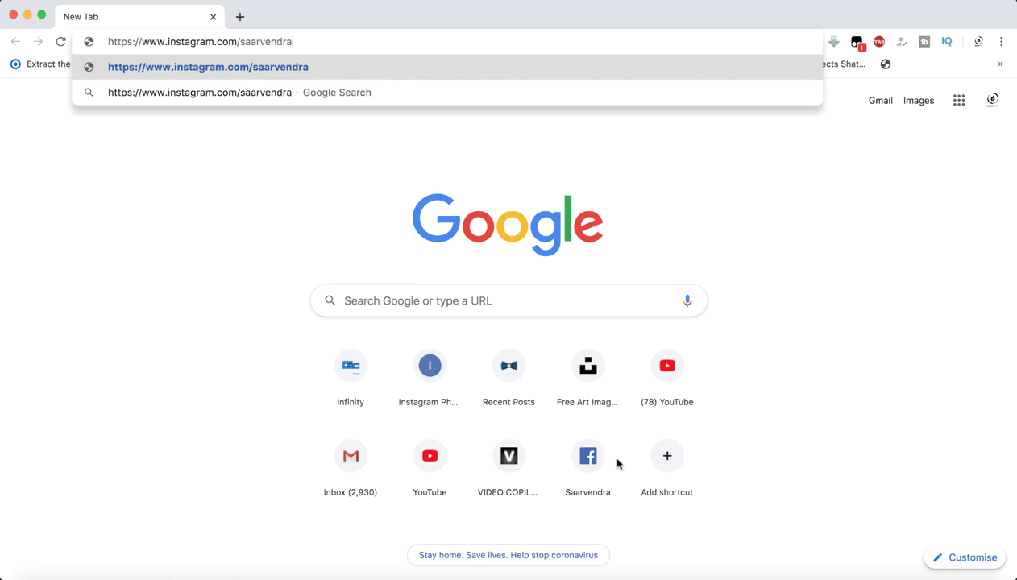
key(Return)
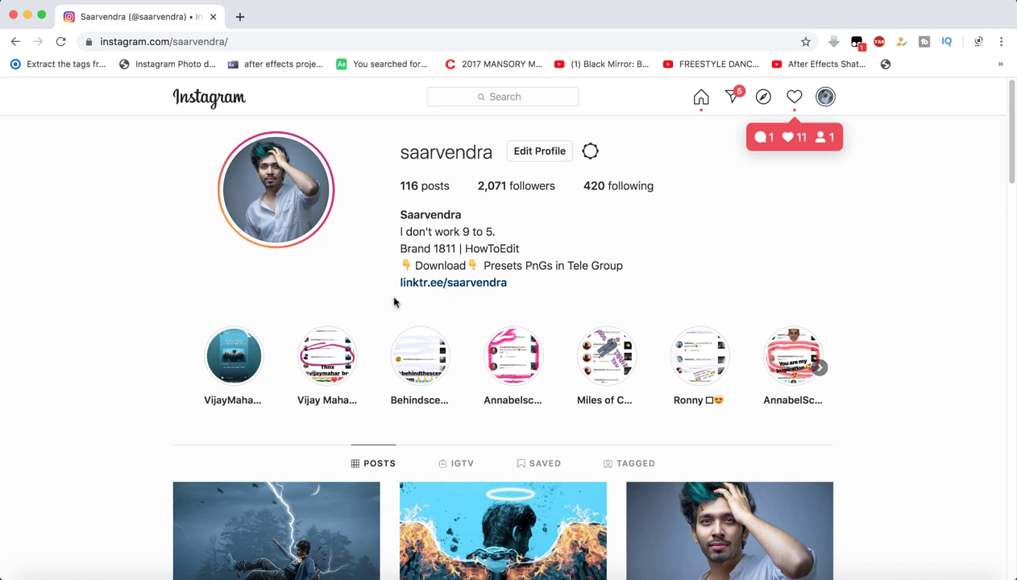
Open the Telegram Editing Group page through the profile's Linktree link and decline launching Telegram
click(467, 288)
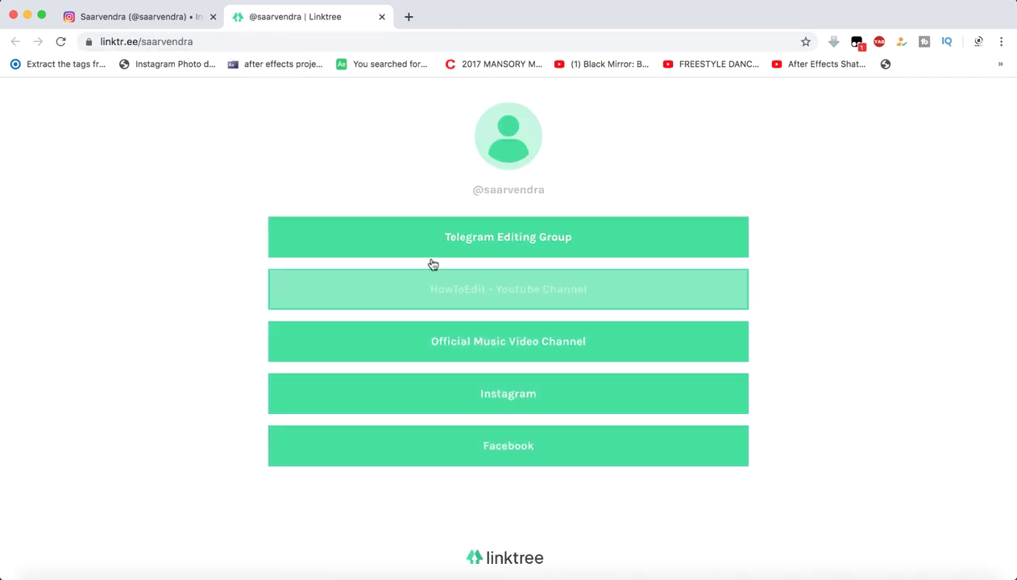
click(498, 243)
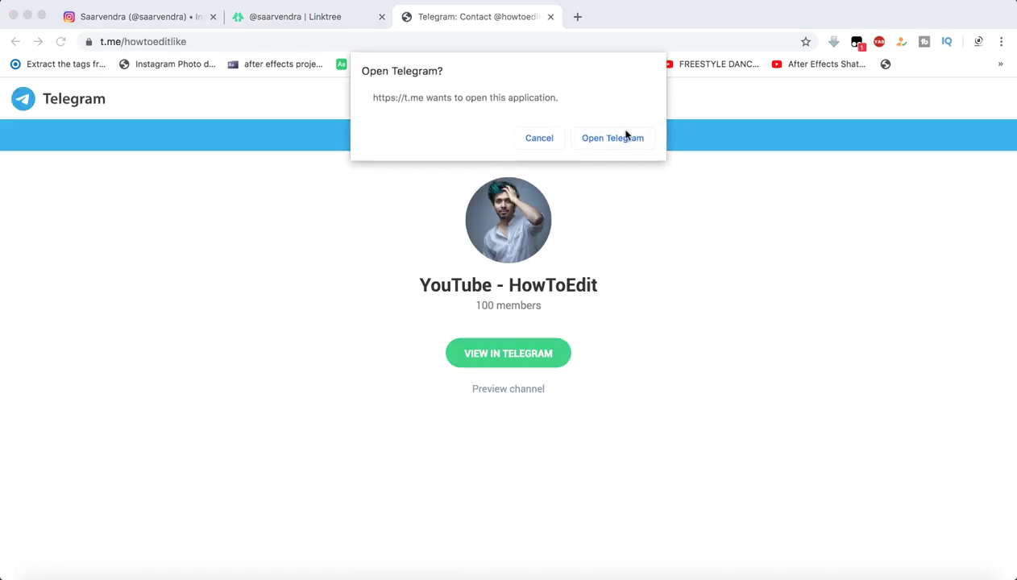
click(542, 141)
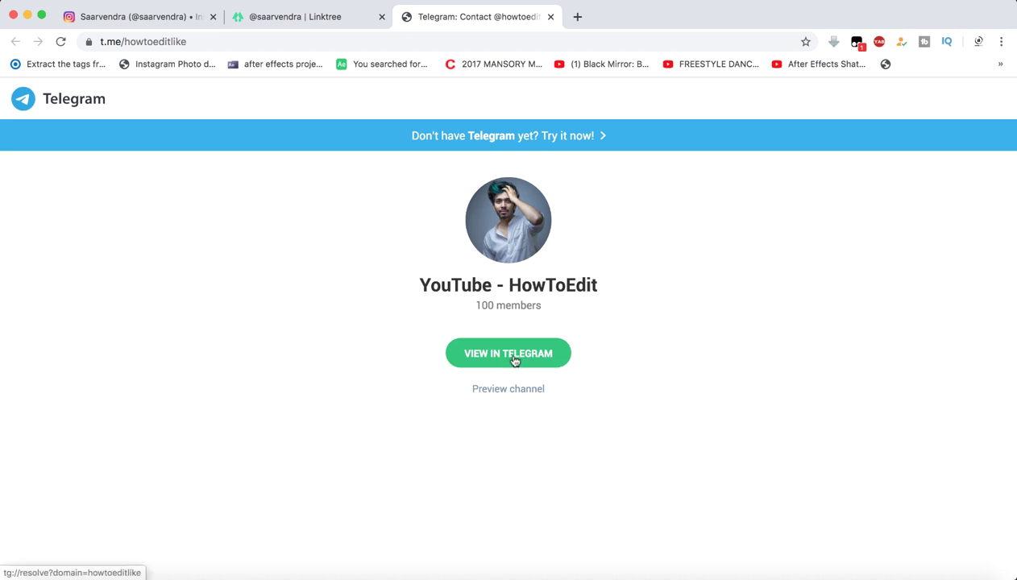
Close the Telegram and Linktree pages and look through the posts on the Instagram profile
click(550, 16)
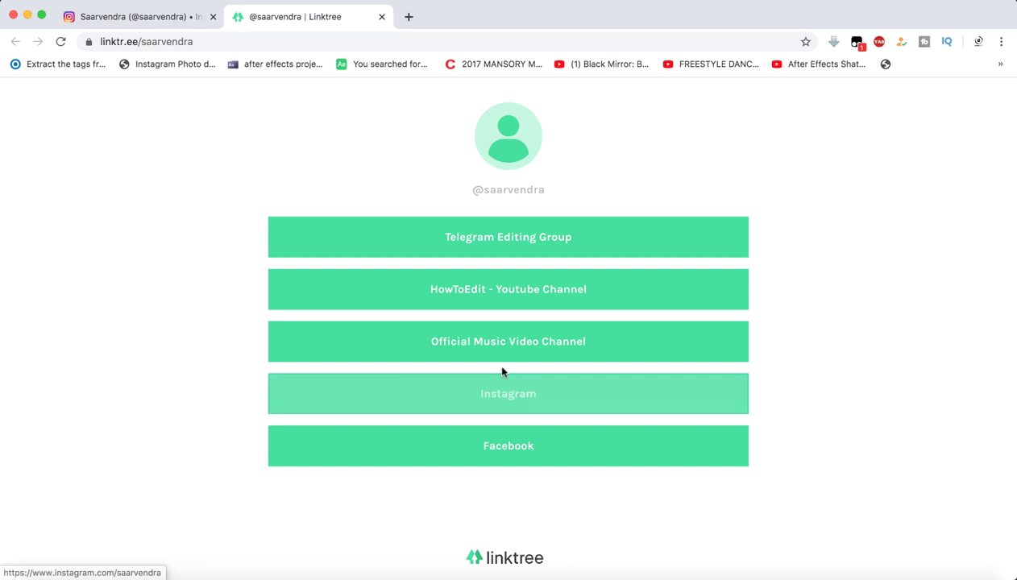
key(super+w)
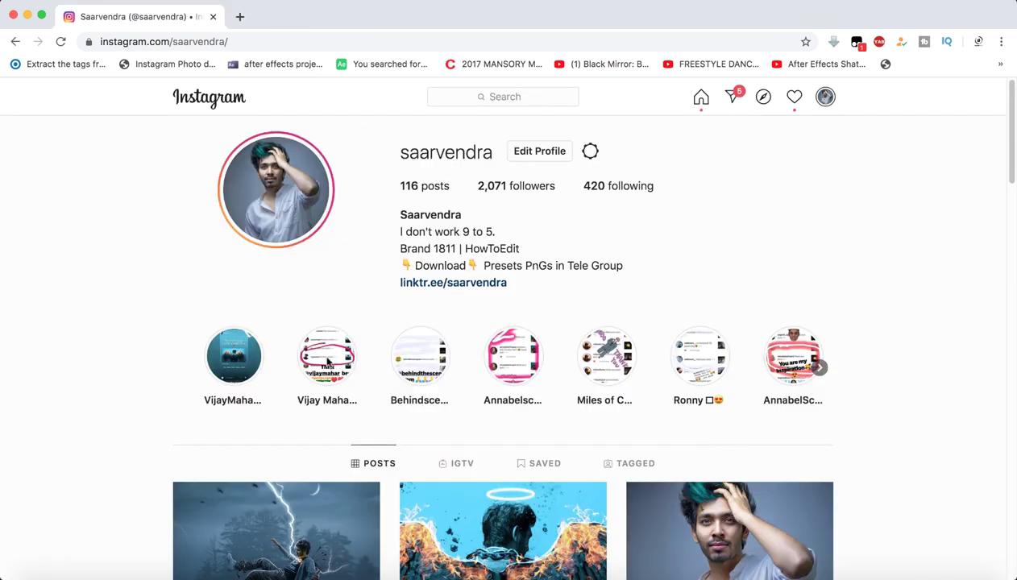
scroll(488, 463, down, 3)
scroll(492, 475, down, 4)
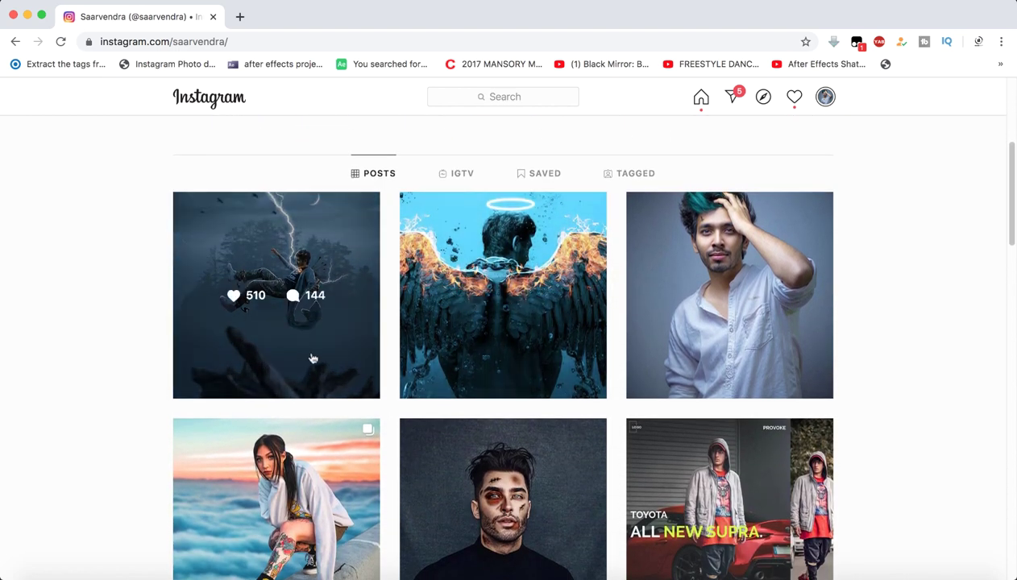
Switch back to Photoshop and compare the Dead Coast (331) background with Layer 1 shown over it
key(super+Tab)
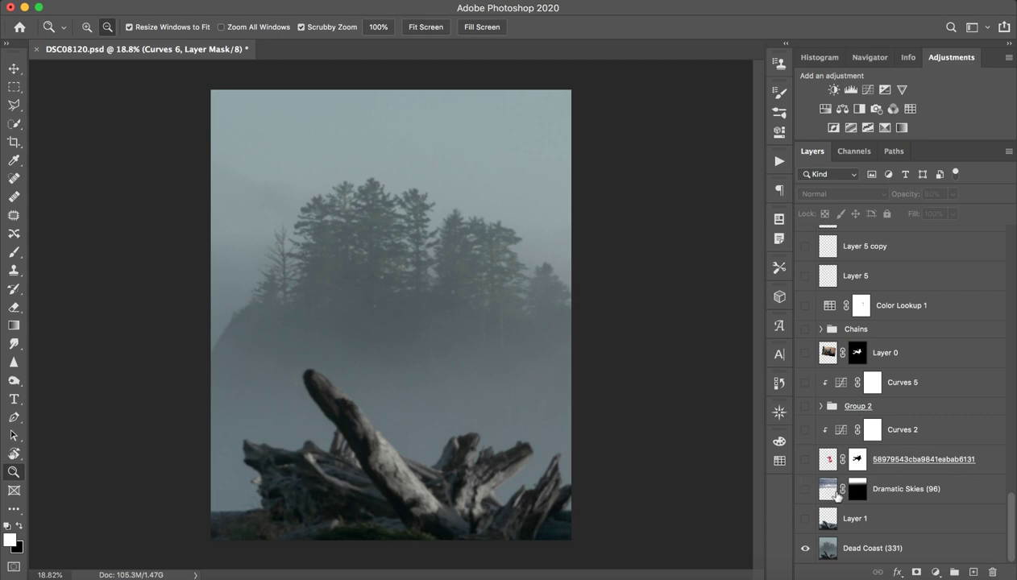
mouse_move(492, 432)
mouse_down()
mouse_move(469, 445)
mouse_move(508, 432)
mouse_up()
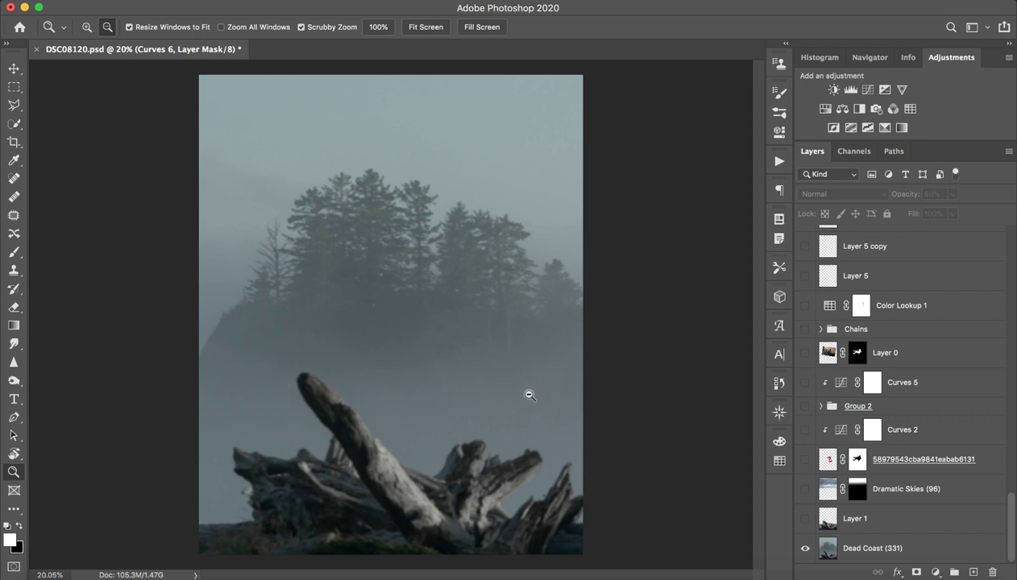
click(87, 27)
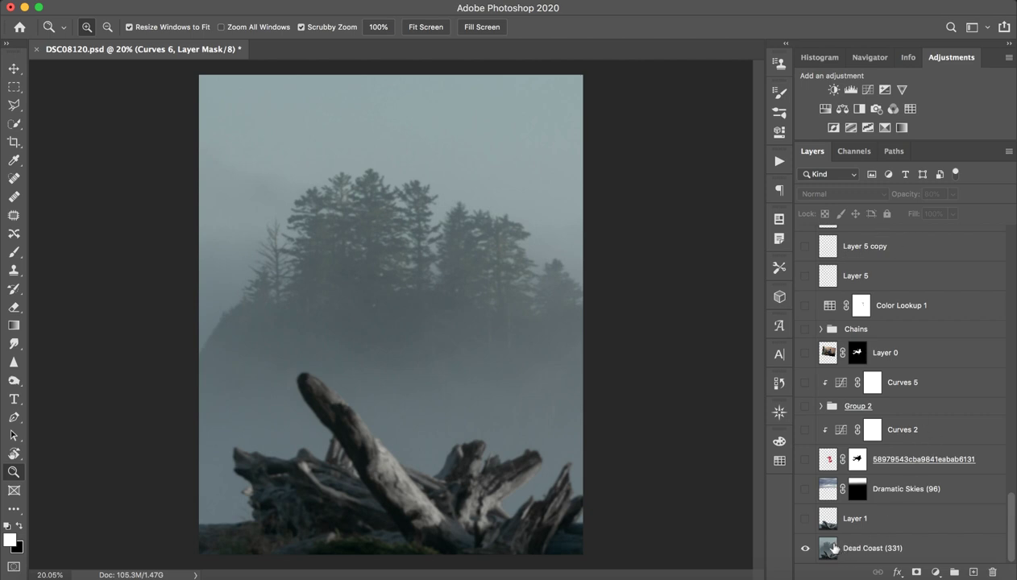
click(862, 548)
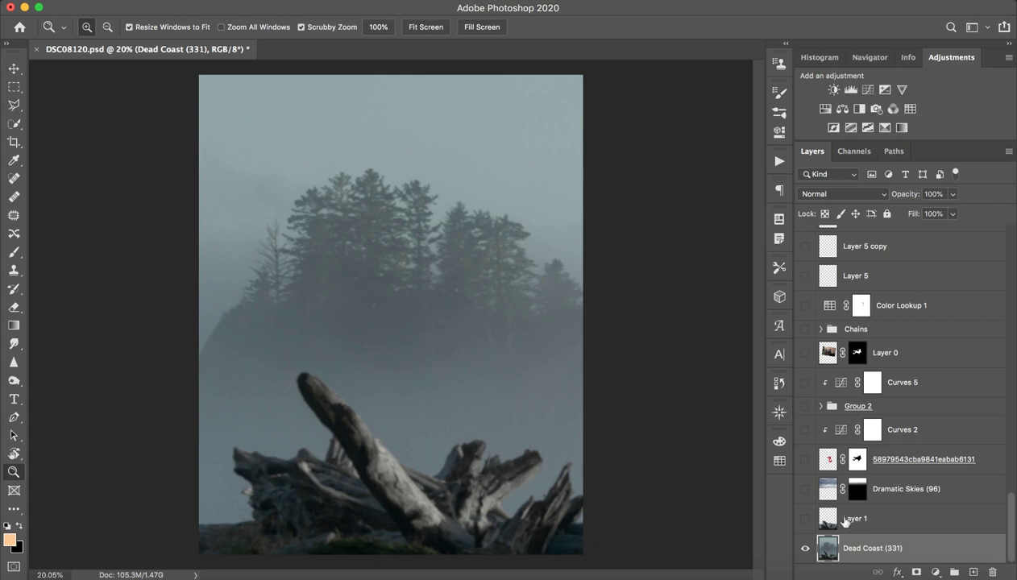
click(882, 525)
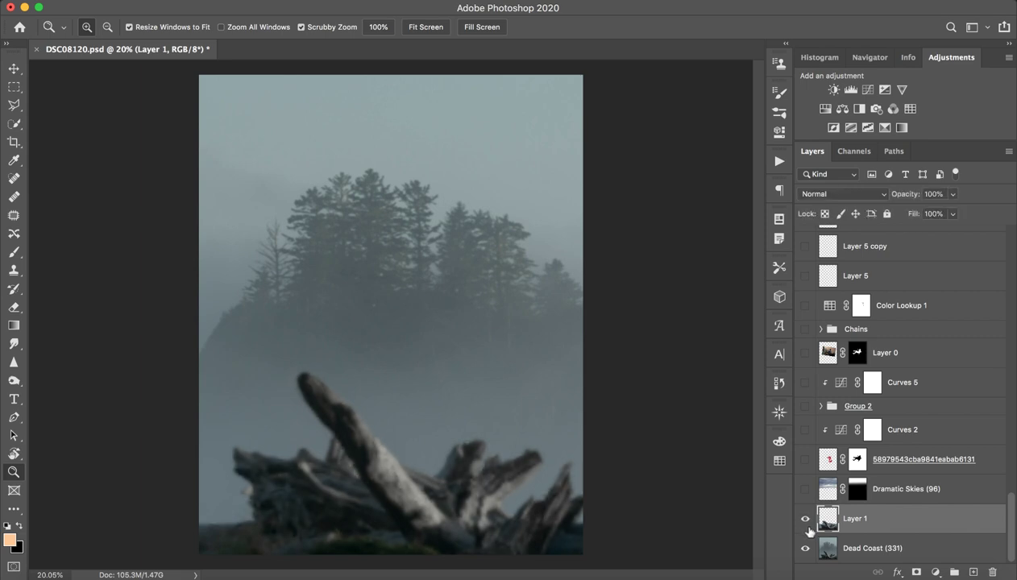
Outline the driftwood foreground on the Dead Coast (331) layer with a loose Polygonal Lasso selection reaching past the canvas edges
click(869, 557)
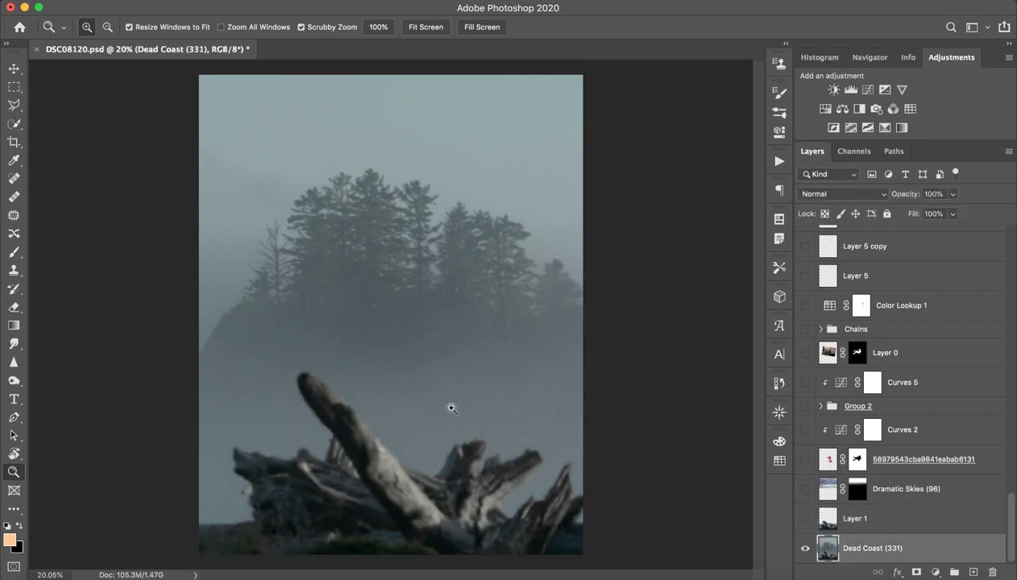
click(14, 106)
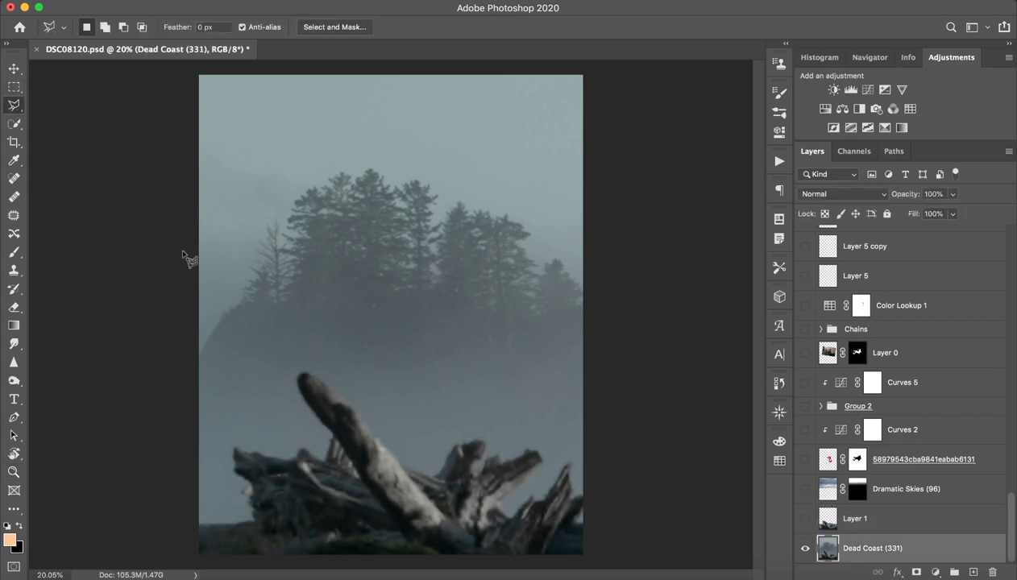
click(169, 473)
click(232, 404)
click(296, 358)
click(354, 349)
click(492, 389)
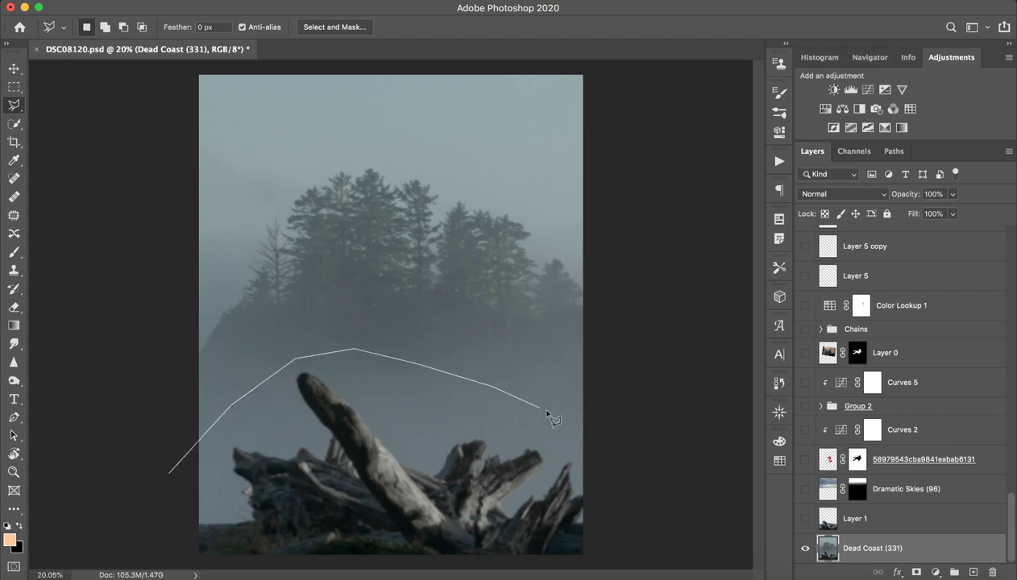
click(559, 415)
click(602, 442)
click(627, 489)
click(617, 558)
click(548, 569)
click(387, 566)
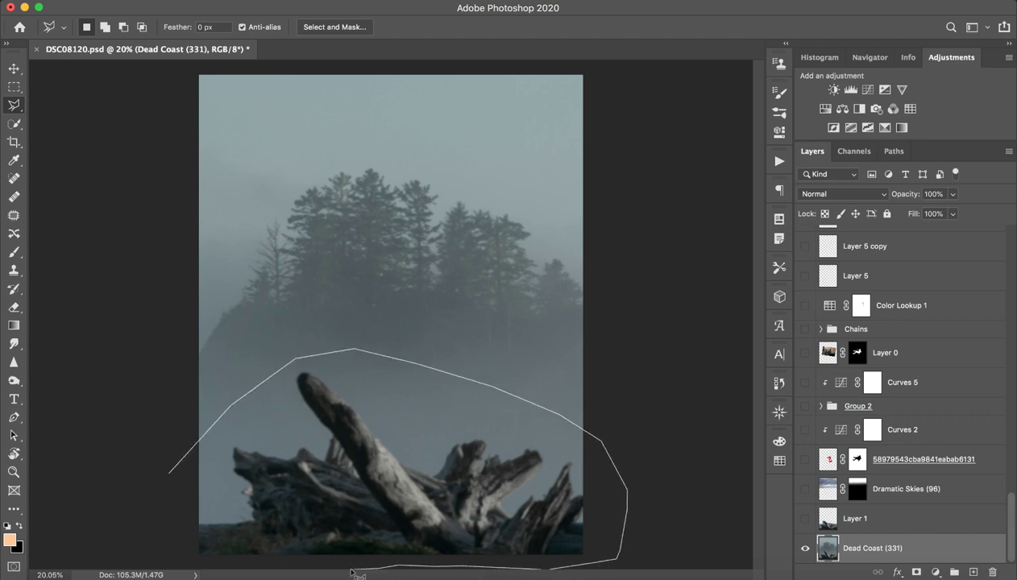
click(167, 562)
click(161, 514)
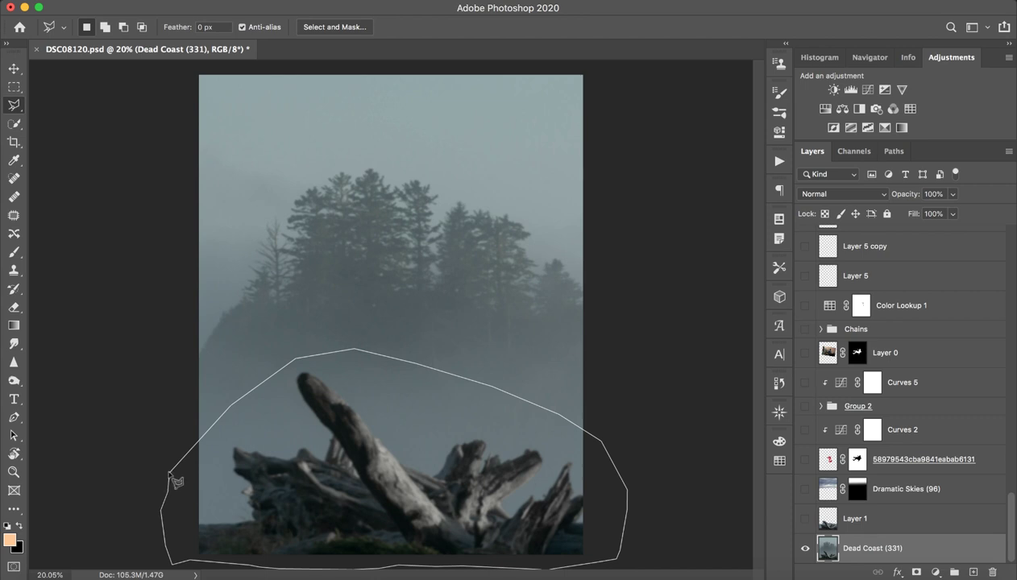
click(170, 475)
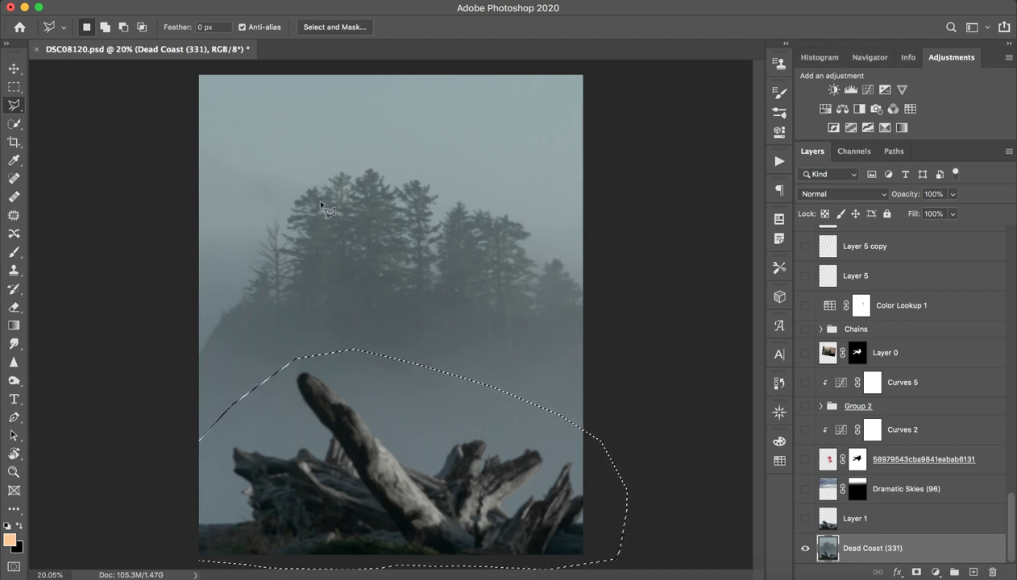
Try a Gaussian Blur on the driftwood selection of the Dead Coast (331) layer, dismiss it without applying, and deselect
click(331, 0)
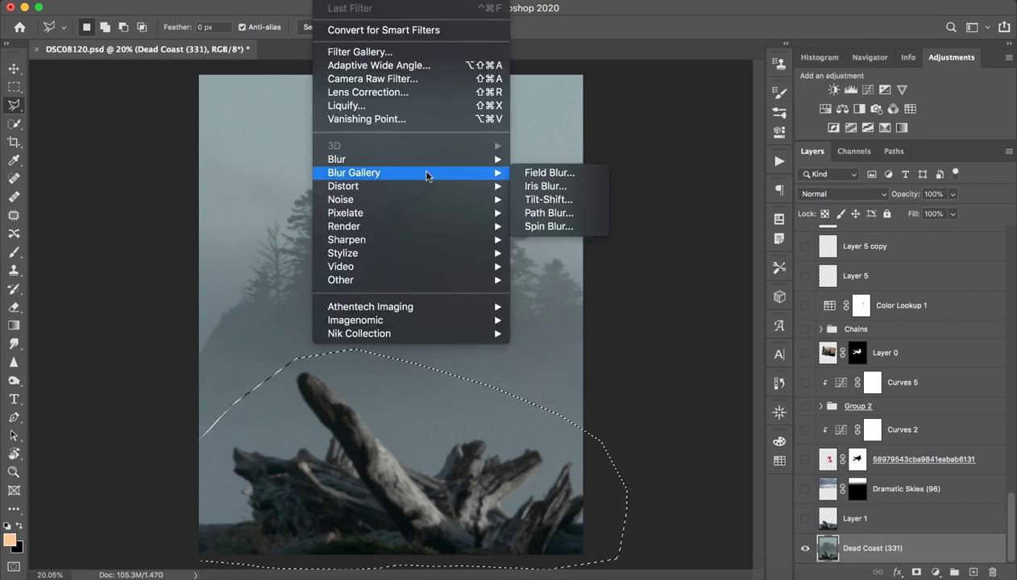
mouse_move(484, 159)
click(545, 211)
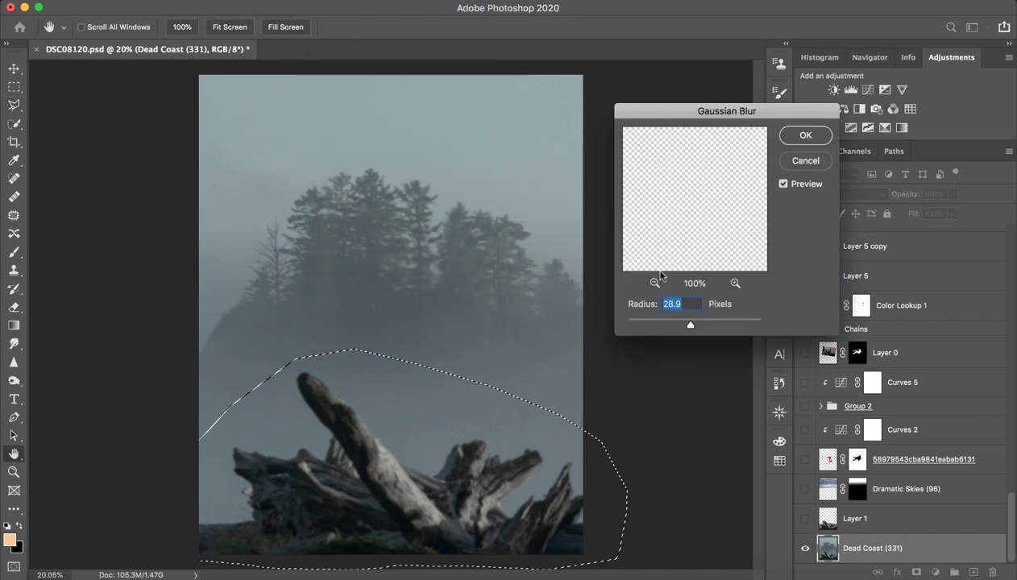
click(815, 135)
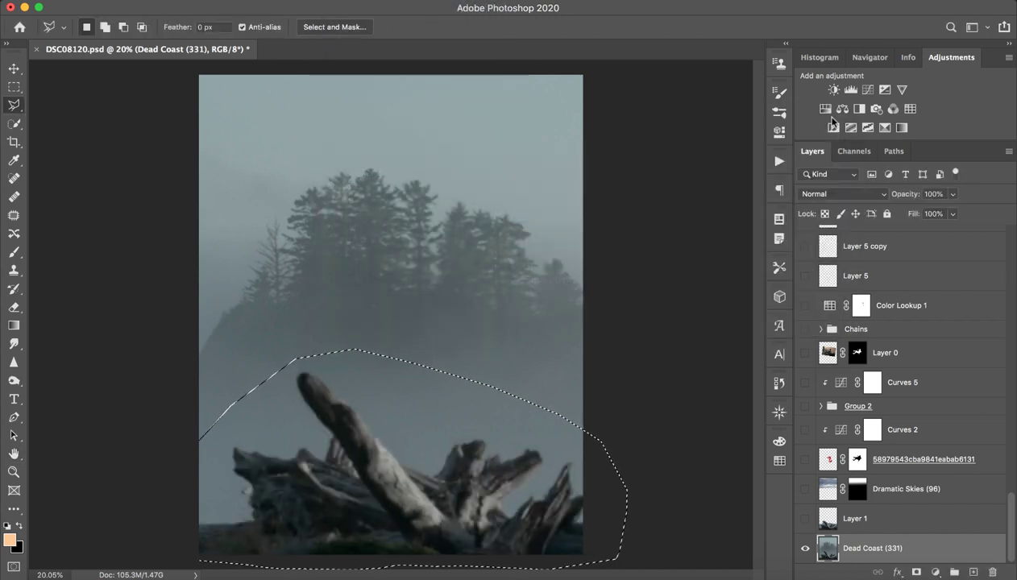
key(super+d)
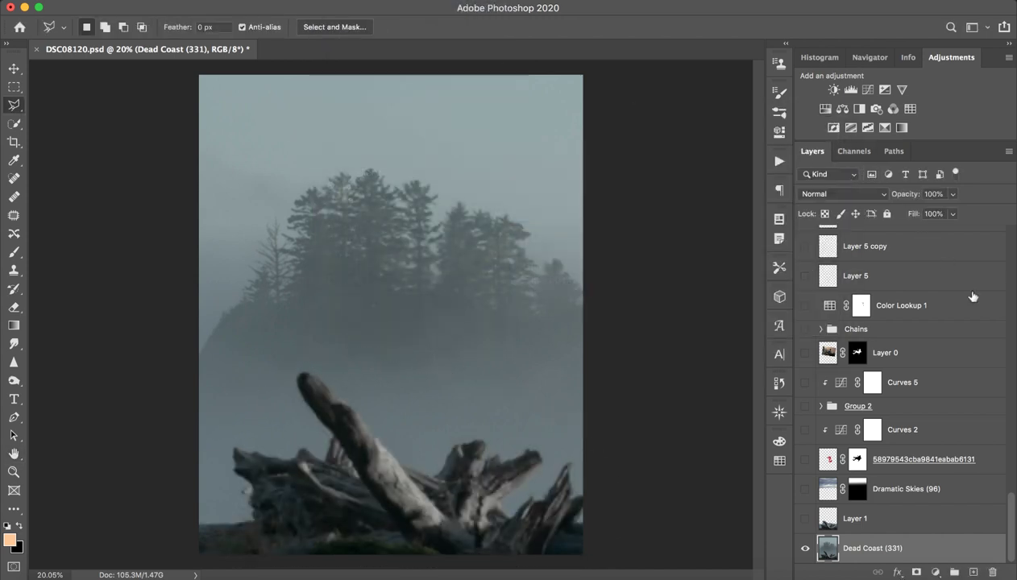
Make Layer 1 and the Dramatic Skies (96) layer visible over the background, and set the brush size to 141 pixels
click(854, 519)
click(805, 518)
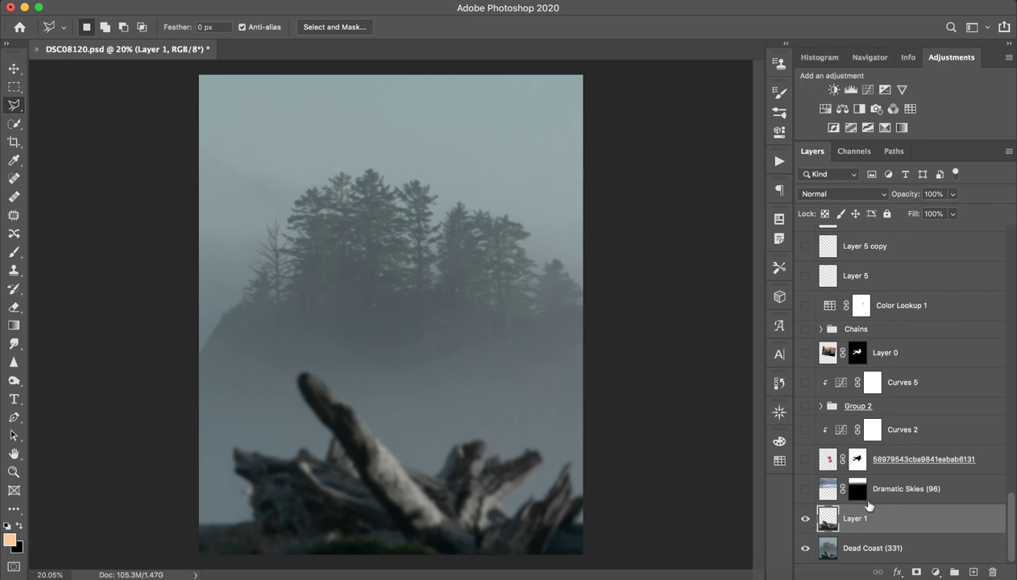
click(894, 491)
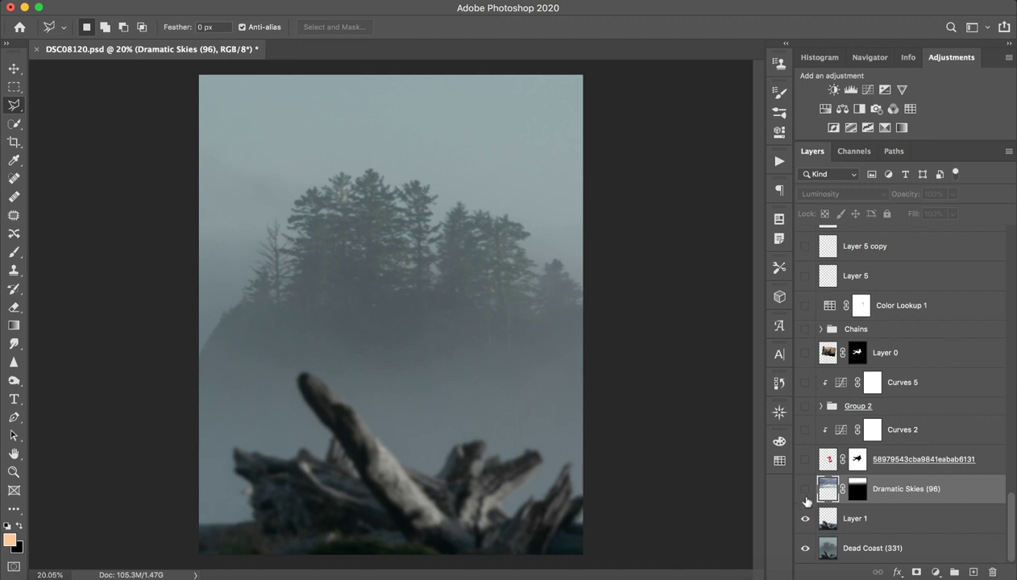
click(805, 494)
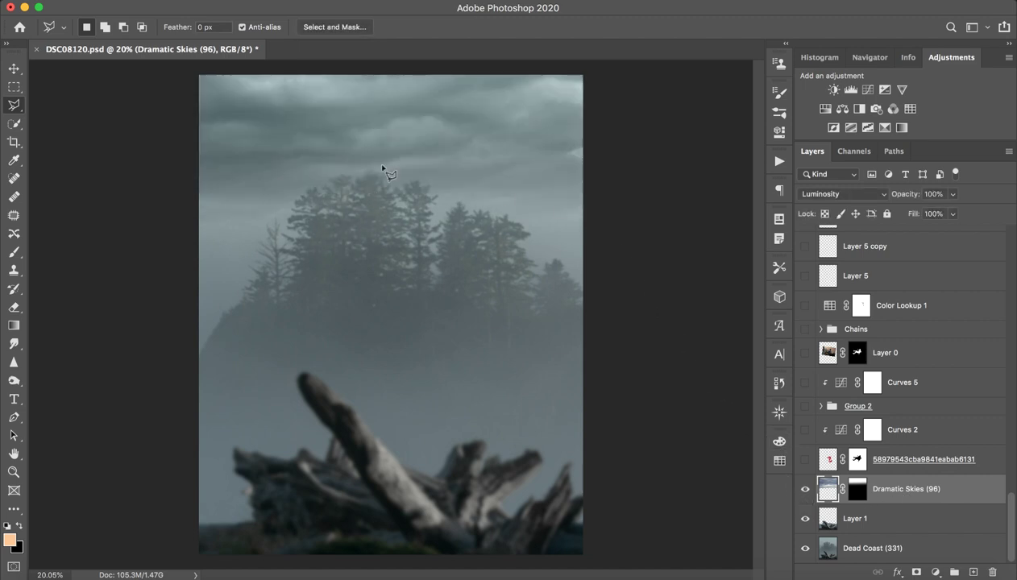
key(b)
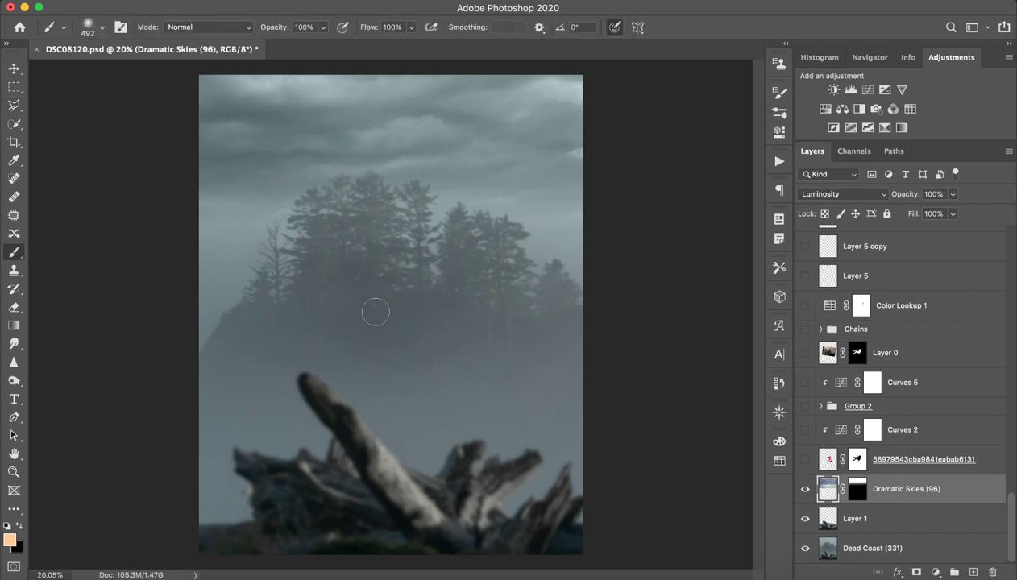
mouse_move(466, 303)
ctrl+alt+mouse_down()
mouse_move(432, 303)
mouse_move(446, 311)
ctrl+alt+mouse_up()
Select Layer 0, preview DSC08120.JPG from the desktop folder 12300424 in Finder, and return to Photoshop
click(878, 356)
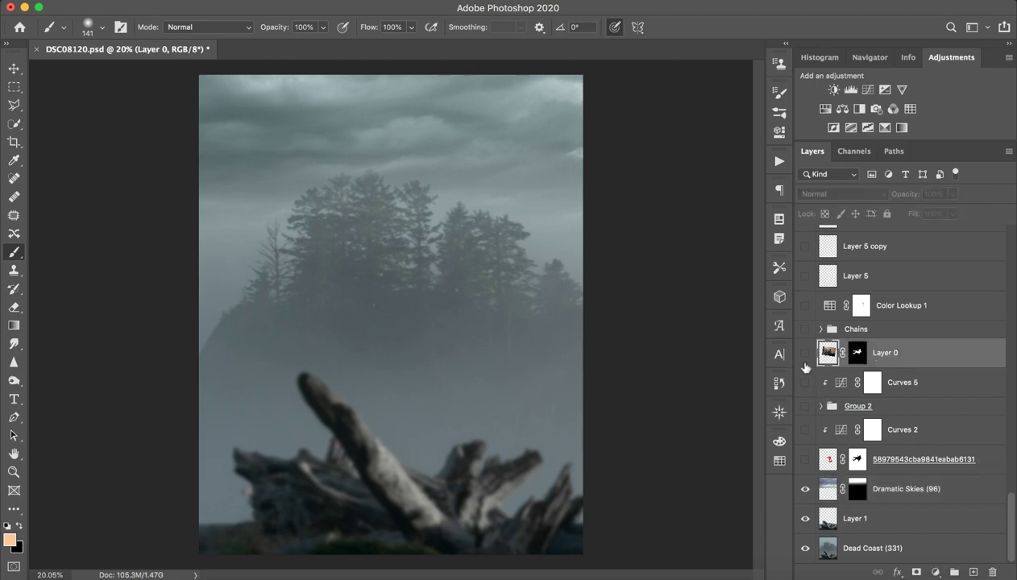
key(ctrl+Right)
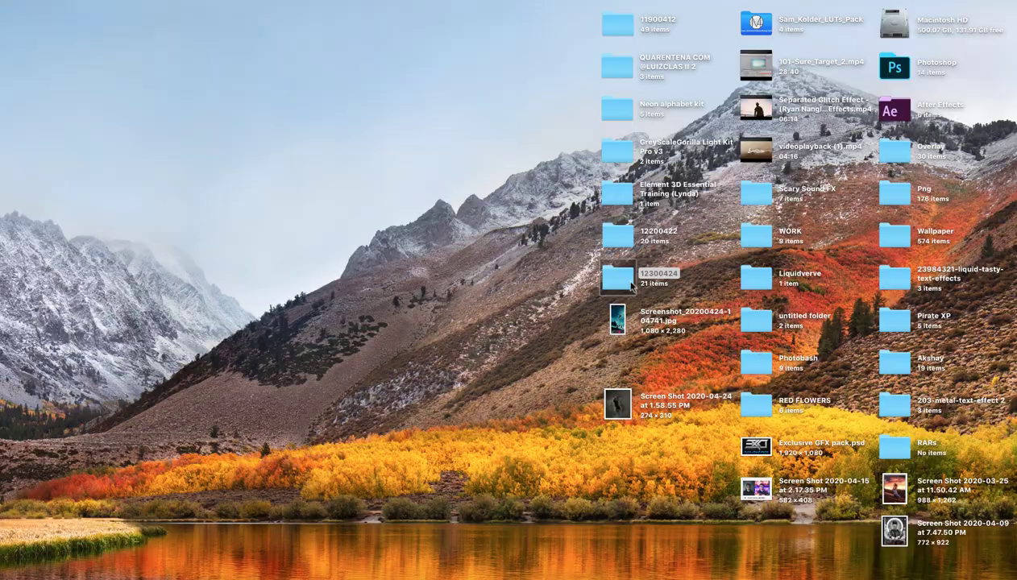
click(623, 278)
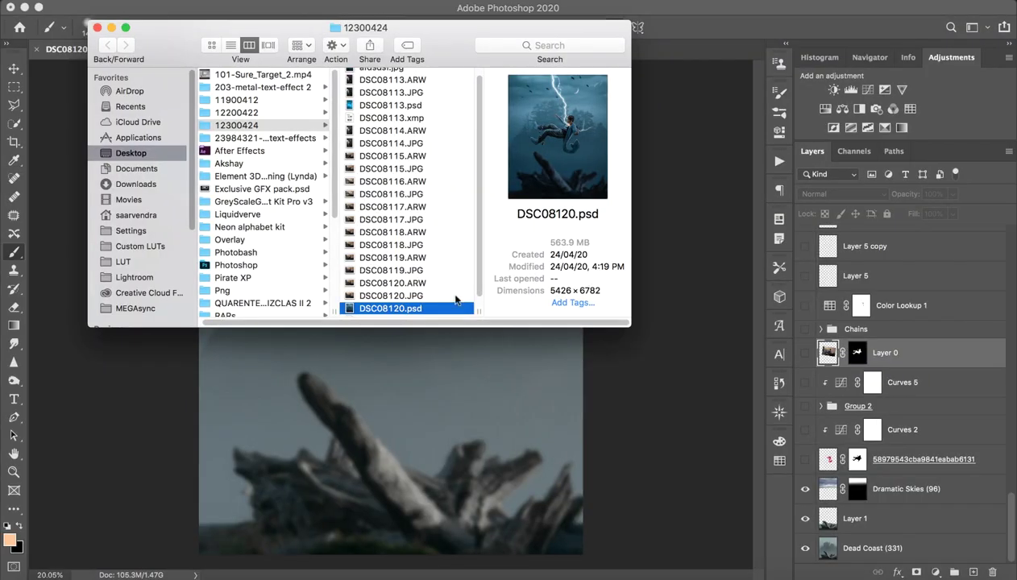
click(411, 296)
key(space)
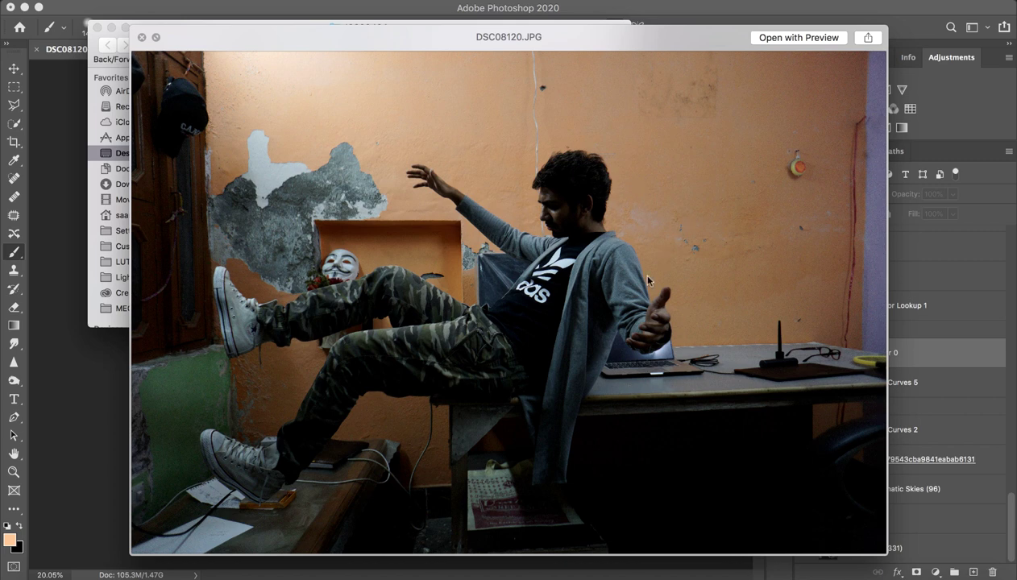
key(space)
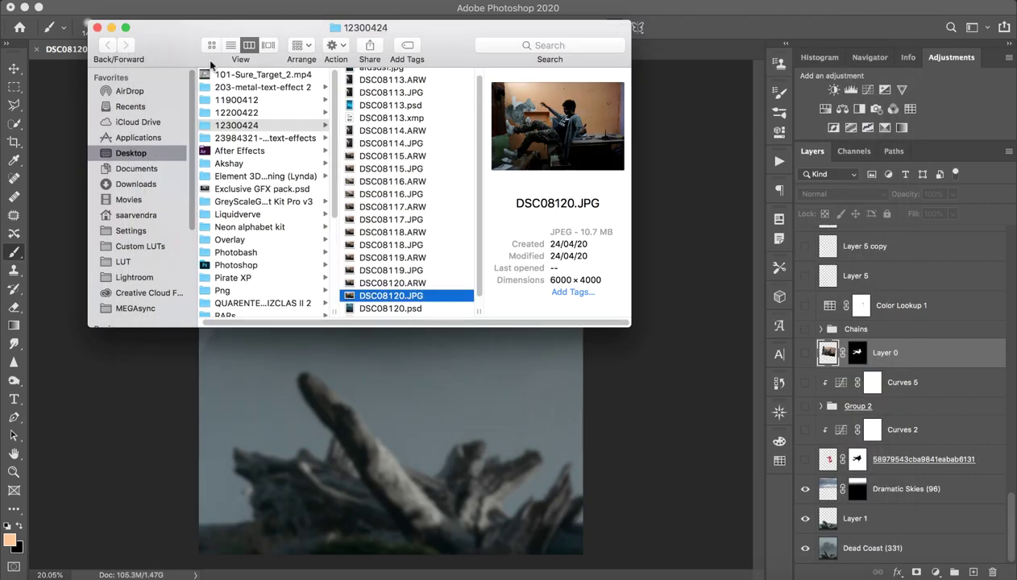
drag(189, 45, 293, 45)
key(super+h)
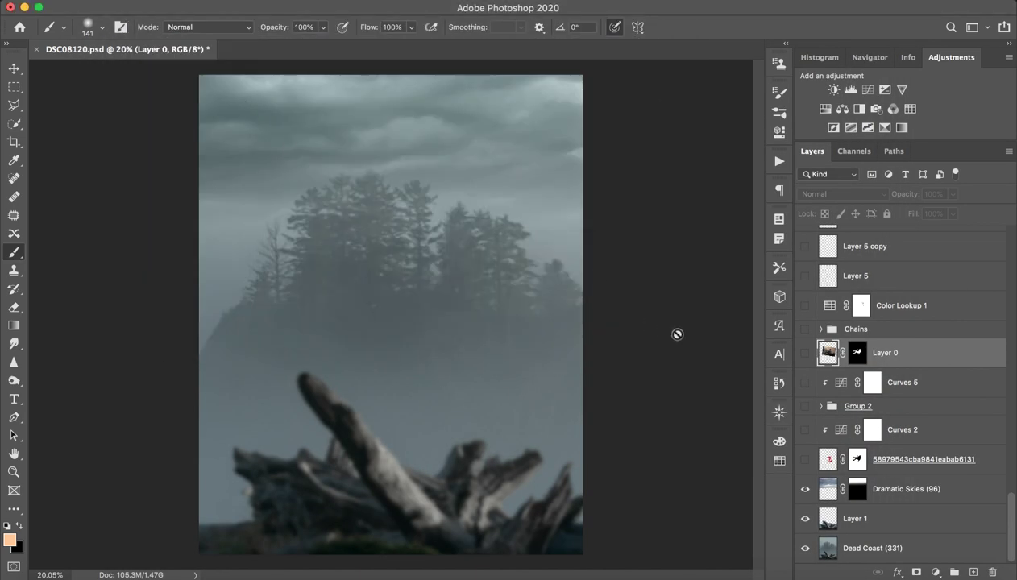
Show Layer 0 with the floating man and compare it with its layer mask disabled and enabled
click(804, 353)
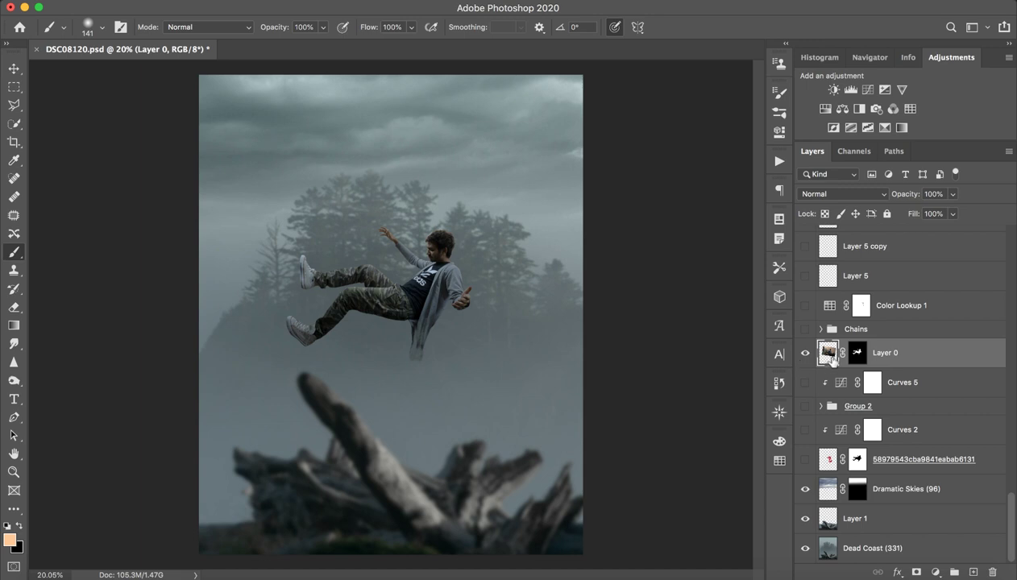
shift+click(856, 359)
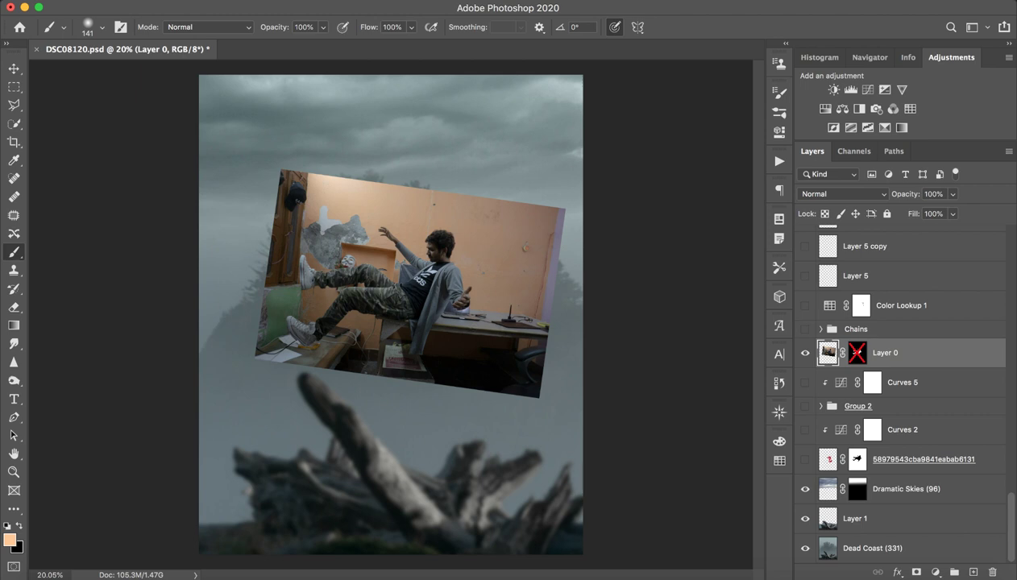
shift+click(854, 354)
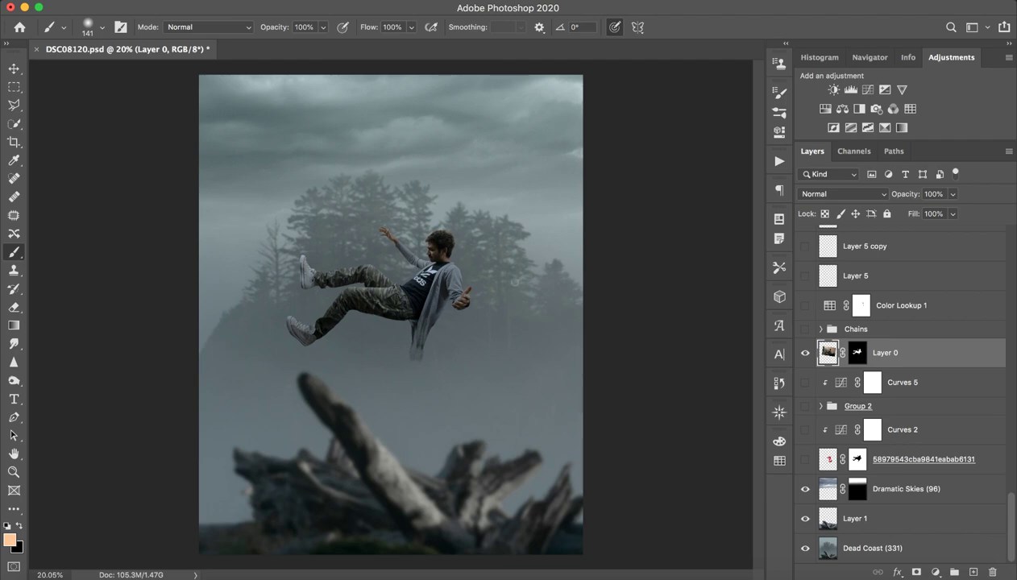
Examine the masked man on Layer 0 up close around the legs, shoes and cardigan, and within the whole composite
key(z)
drag(397, 268, 453, 262)
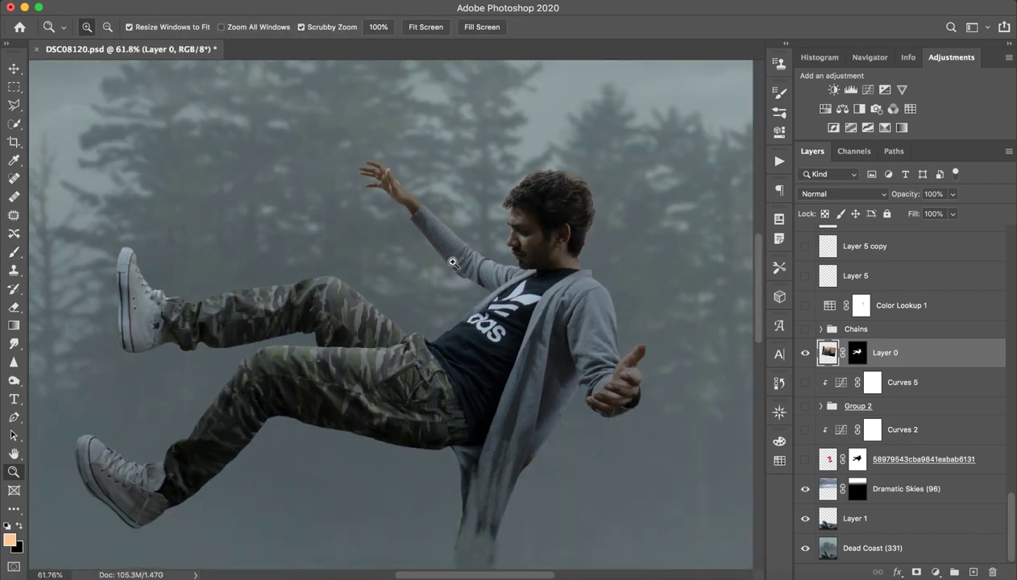
key(b)
drag(199, 341, 329, 273)
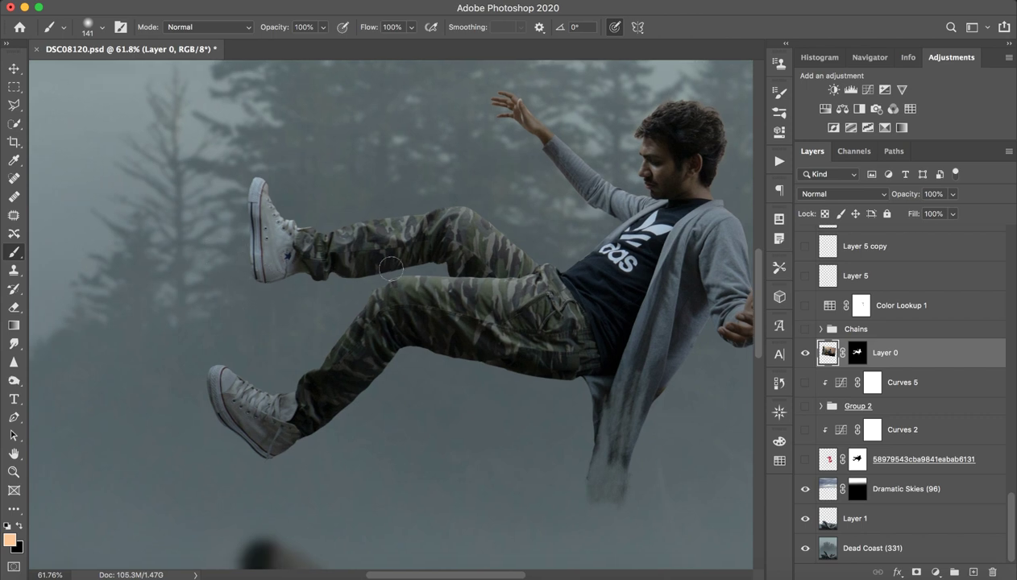
key(z)
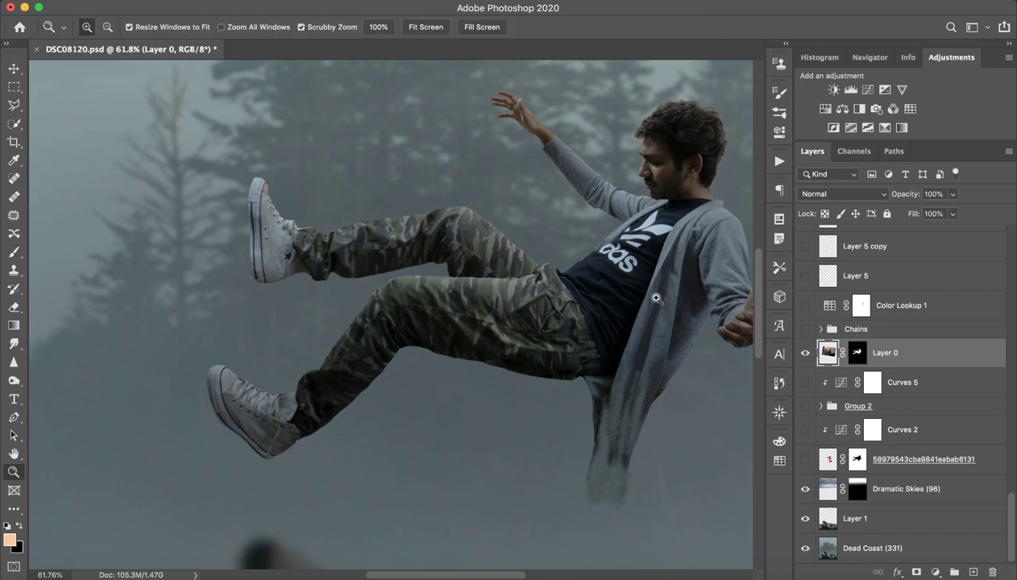
drag(657, 299, 581, 297)
key(b)
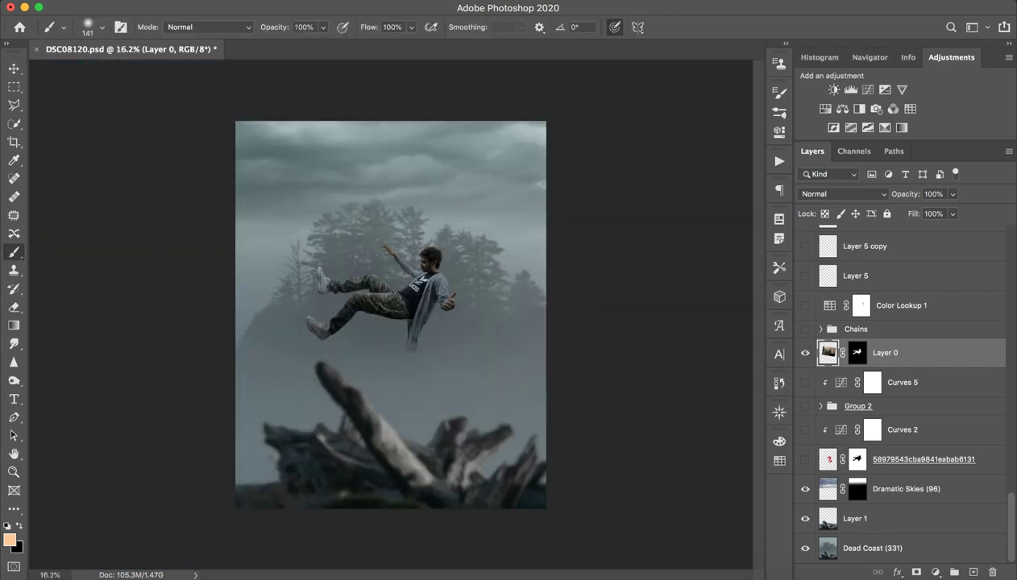
key(z)
mouse_move(377, 323)
mouse_down()
mouse_move(399, 336)
mouse_move(383, 329)
mouse_up()
key(b)
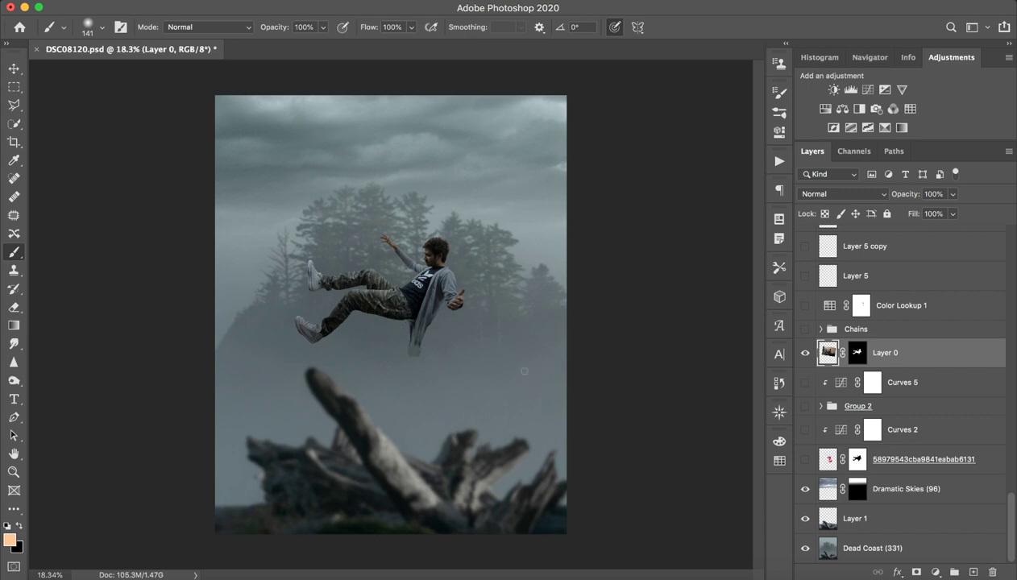
key(z)
drag(391, 318, 419, 334)
key(b)
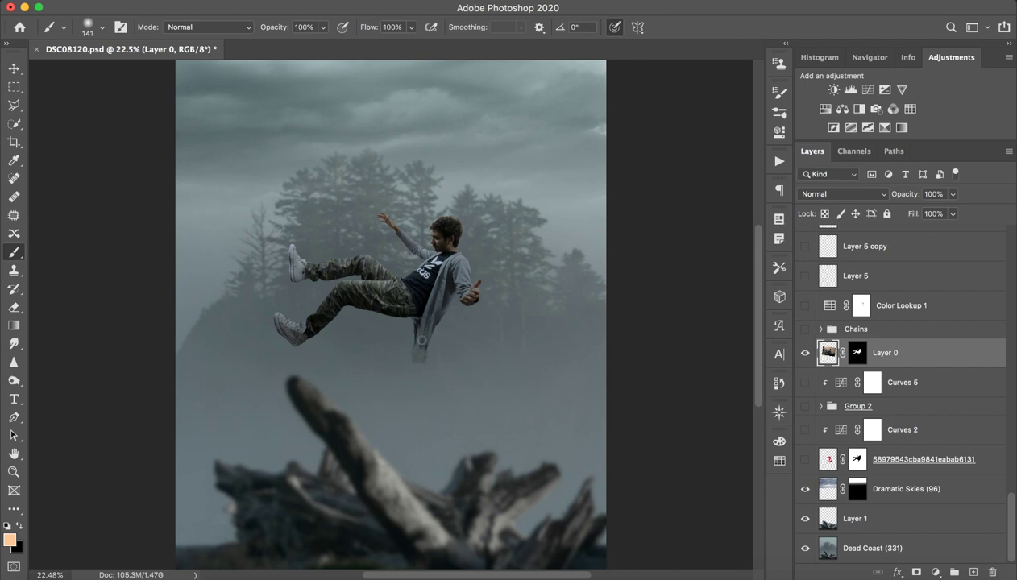
Show the cloth layer 58979543cba9841eabab6131 and its clipped Curves 2 adjustment, checking the cloth with its mask off and on
click(803, 461)
shift+click(857, 461)
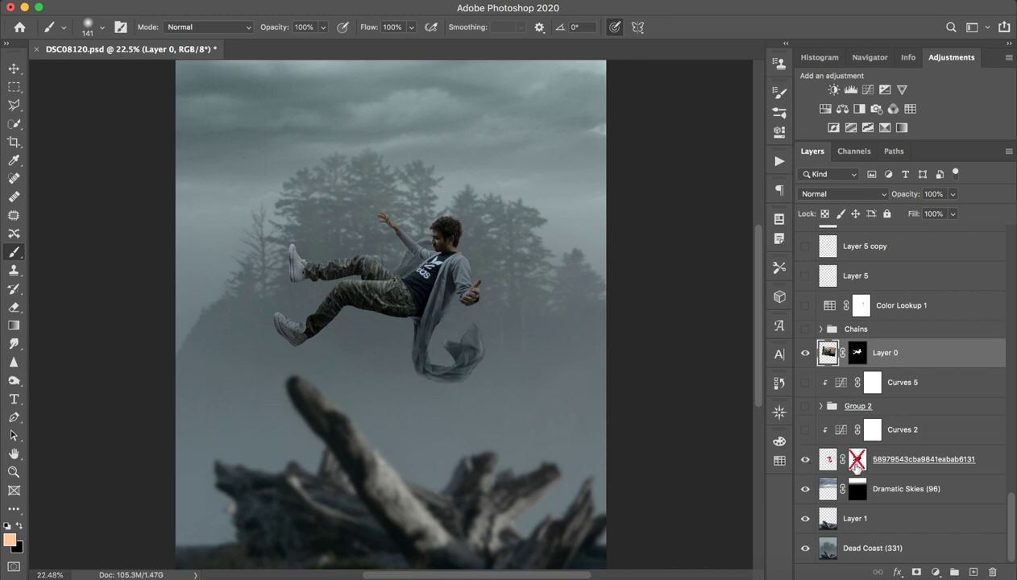
click(804, 429)
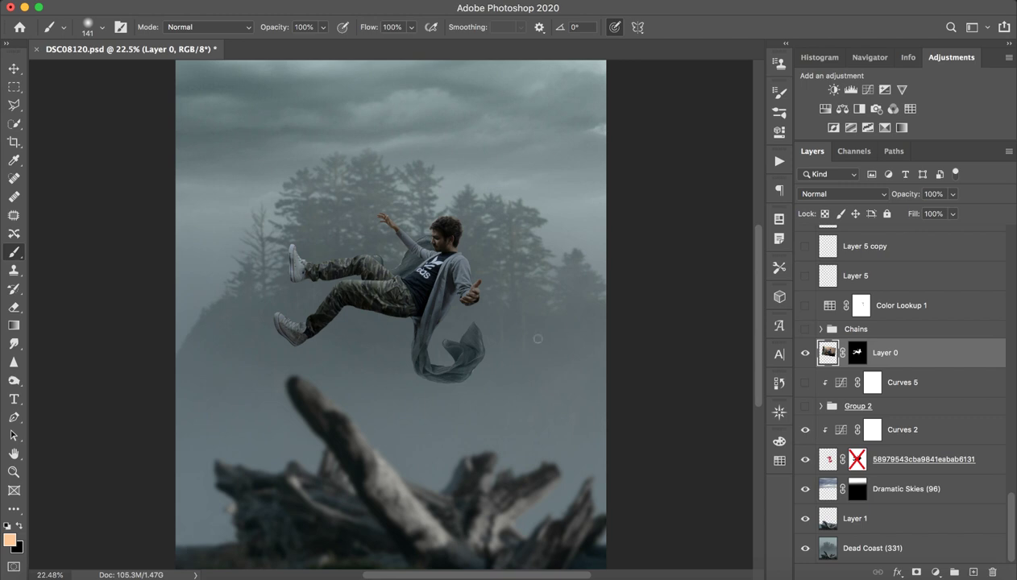
shift+click(856, 459)
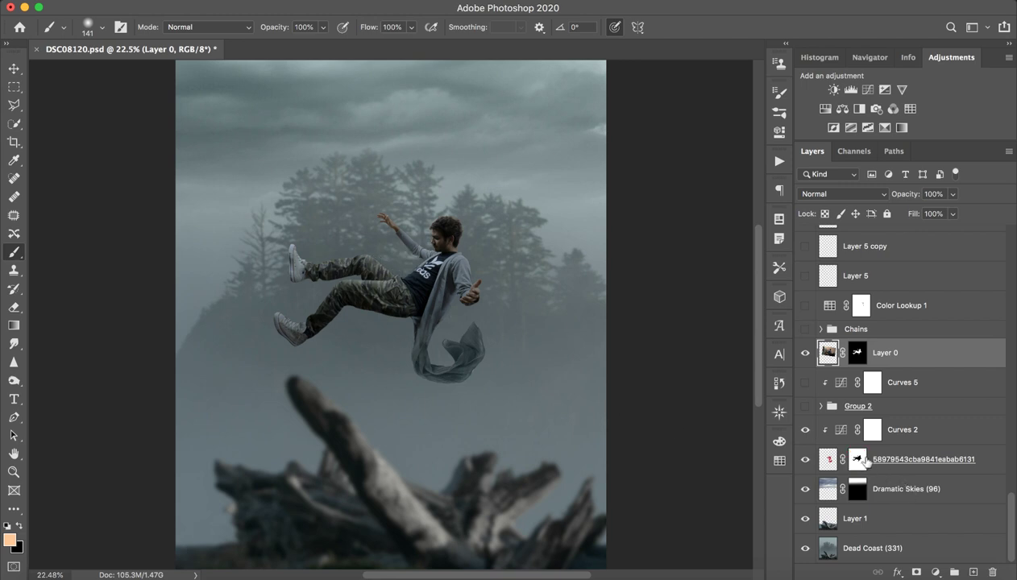
Inspect where the cloth joins the cardigan, comparing the cloth layer with its mask disabled and re-enabled
key(z)
drag(425, 338, 495, 390)
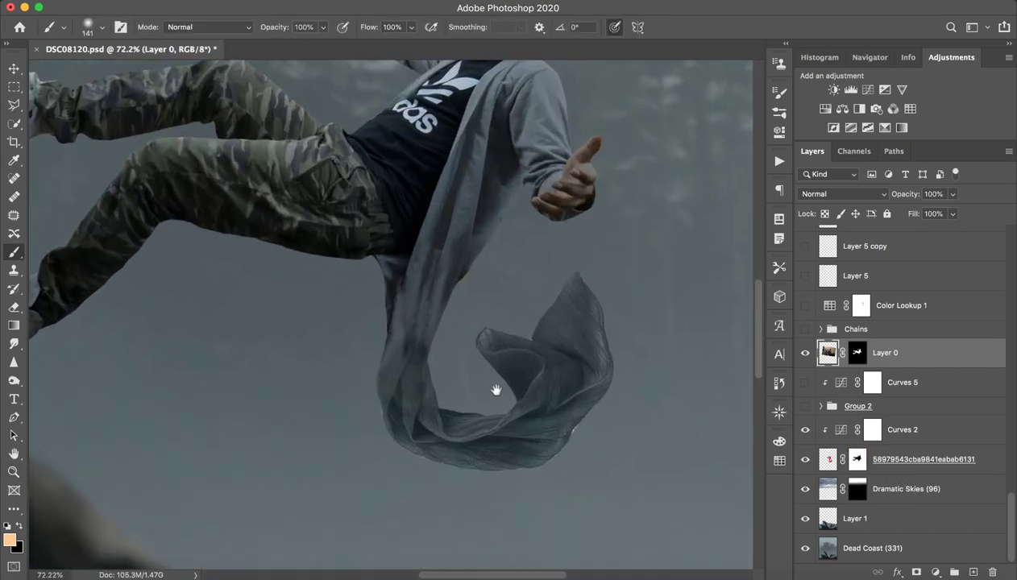
shift+click(856, 459)
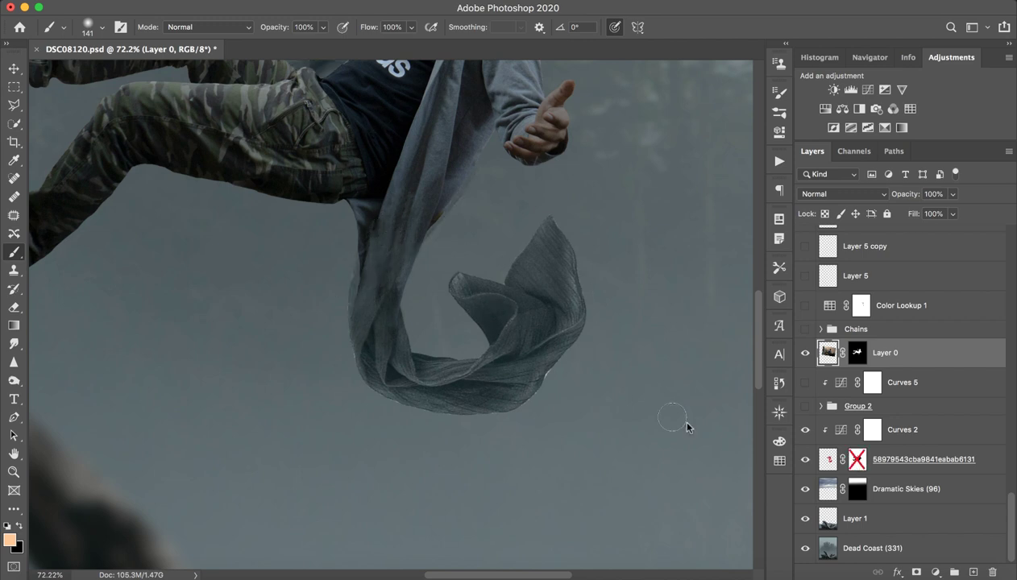
shift+click(857, 460)
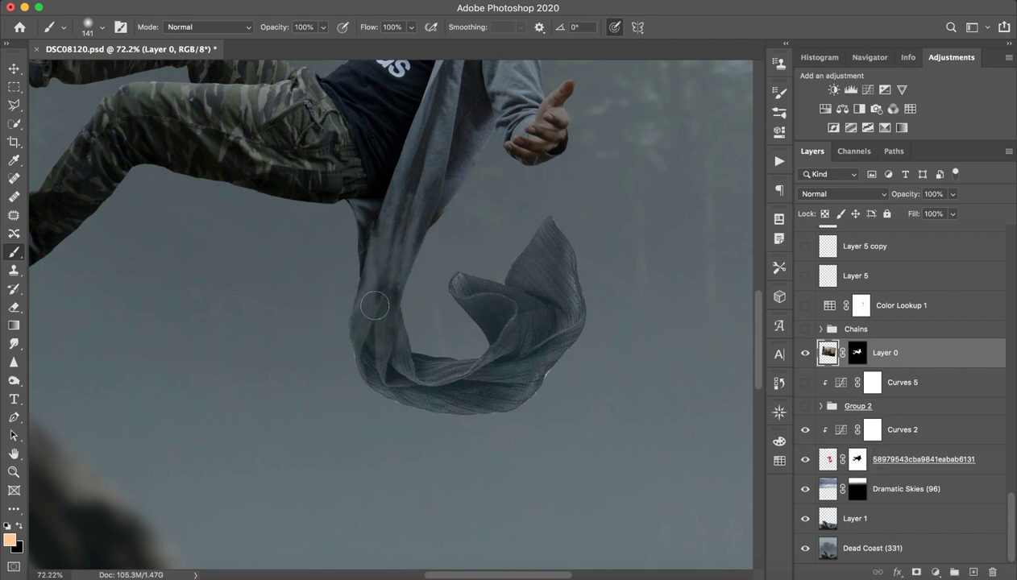
Compare the cardigan's hem with the cloth layer 58979543cba9841eabab6131 hidden and shown, leaving the layer visible
key(z)
drag(605, 314, 595, 357)
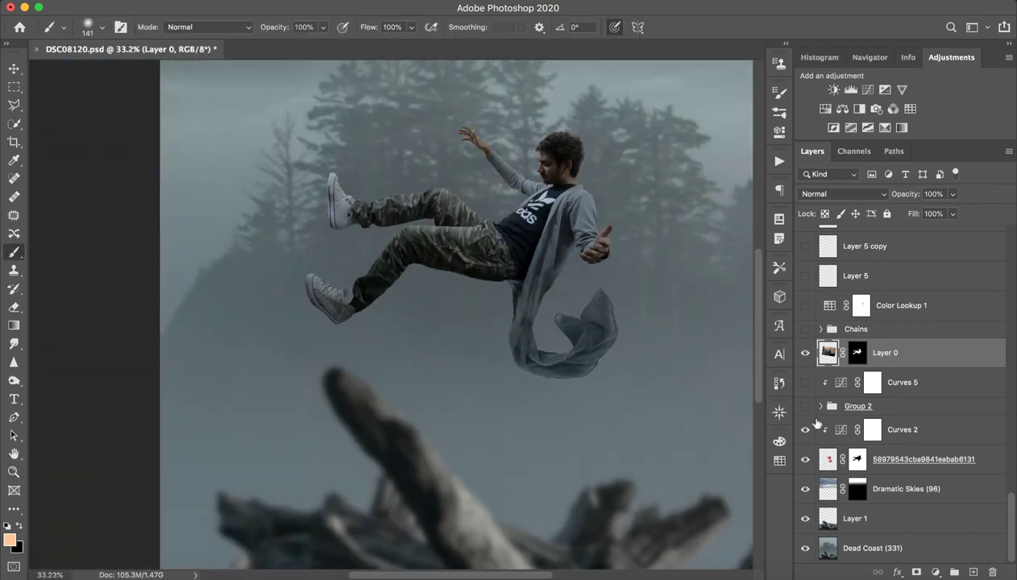
key(z)
mouse_move(633, 396)
mouse_down()
mouse_move(706, 394)
mouse_move(689, 394)
mouse_up()
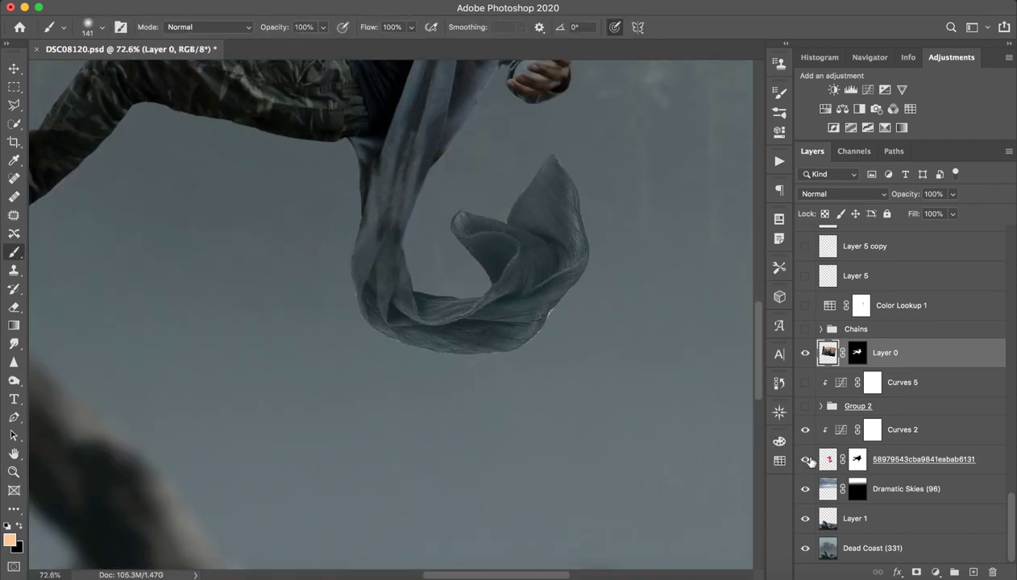
click(805, 459)
click(809, 461)
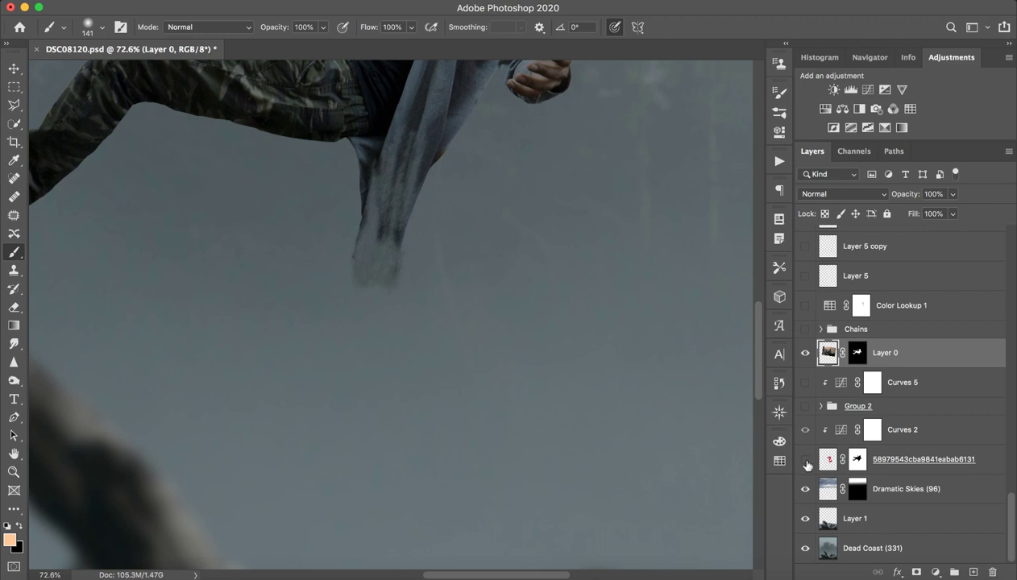
click(805, 462)
click(806, 463)
click(806, 463)
click(806, 462)
click(805, 461)
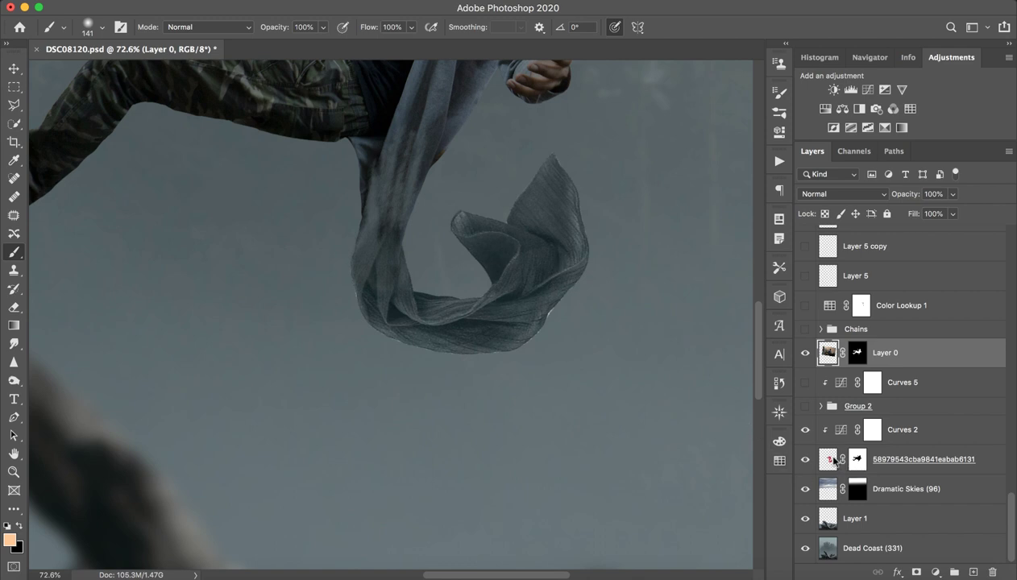
drag(549, 313, 465, 325)
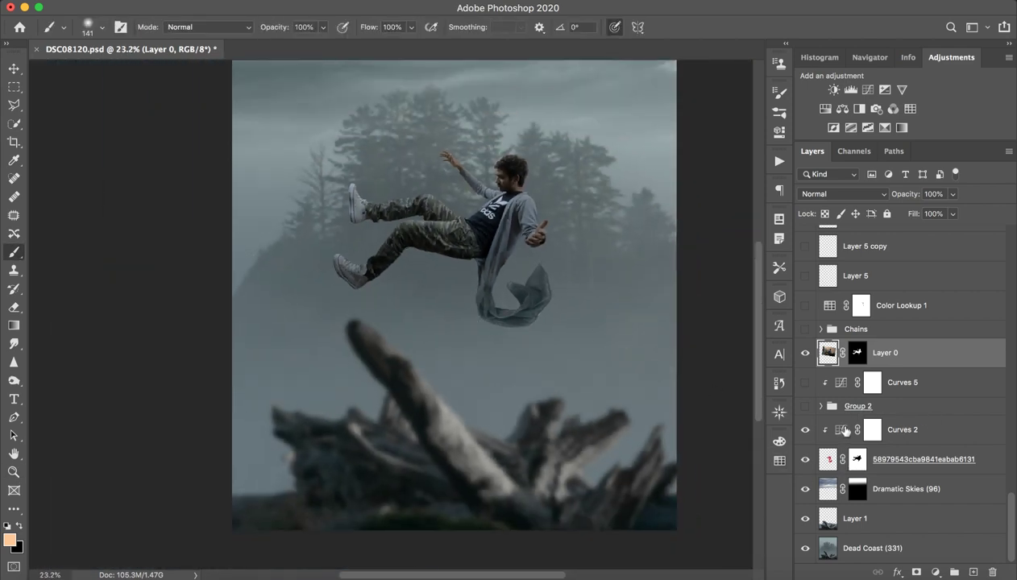
Compare the flowing cloth up close with the clipped Curves 2 adjustment hidden and shown, leaving it visible
click(844, 431)
click(804, 429)
key(z)
drag(450, 293, 523, 289)
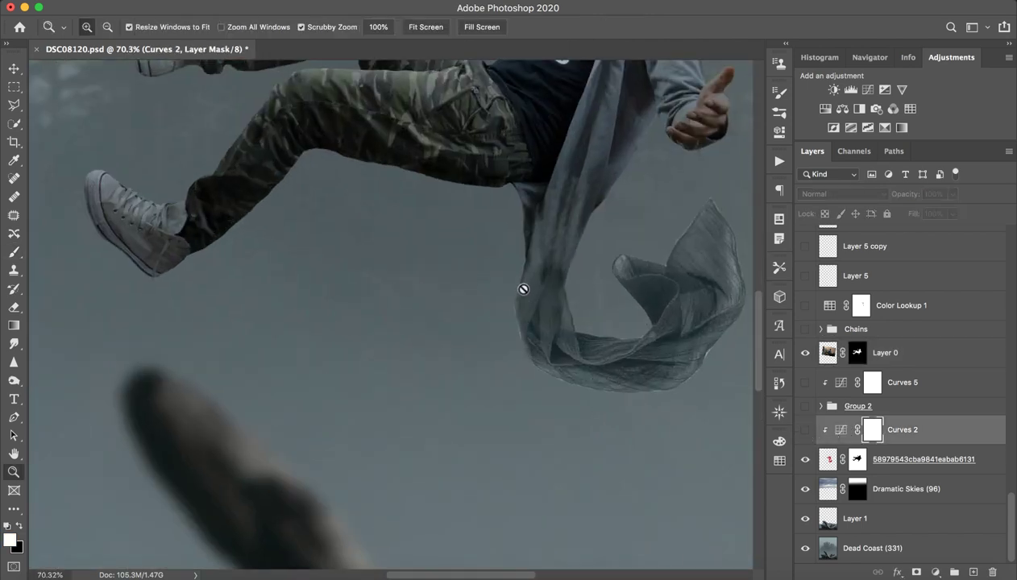
key(b)
scroll(478, 272, right, 5)
scroll(478, 272, up, 1)
click(804, 430)
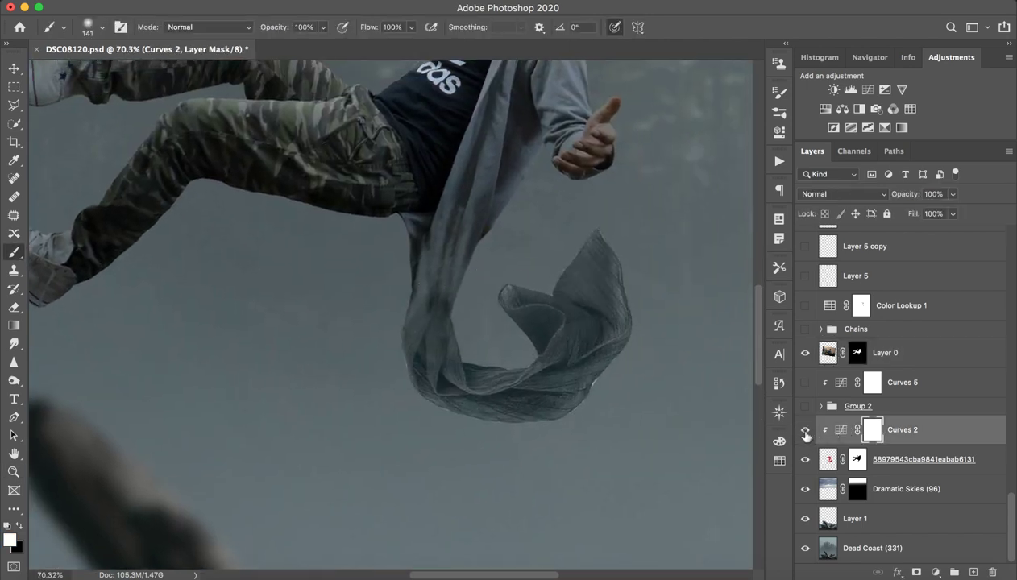
click(805, 429)
click(804, 430)
Review the RGB curve of the Curves 2 adjustment used on the cloth, and close its settings
key(z)
drag(525, 349, 493, 352)
key(b)
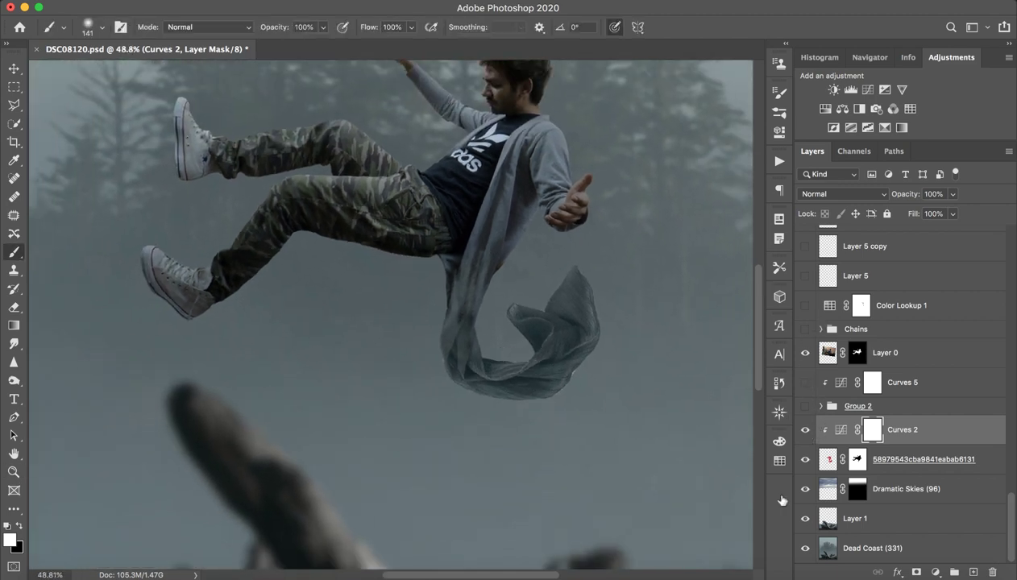
double_click(840, 435)
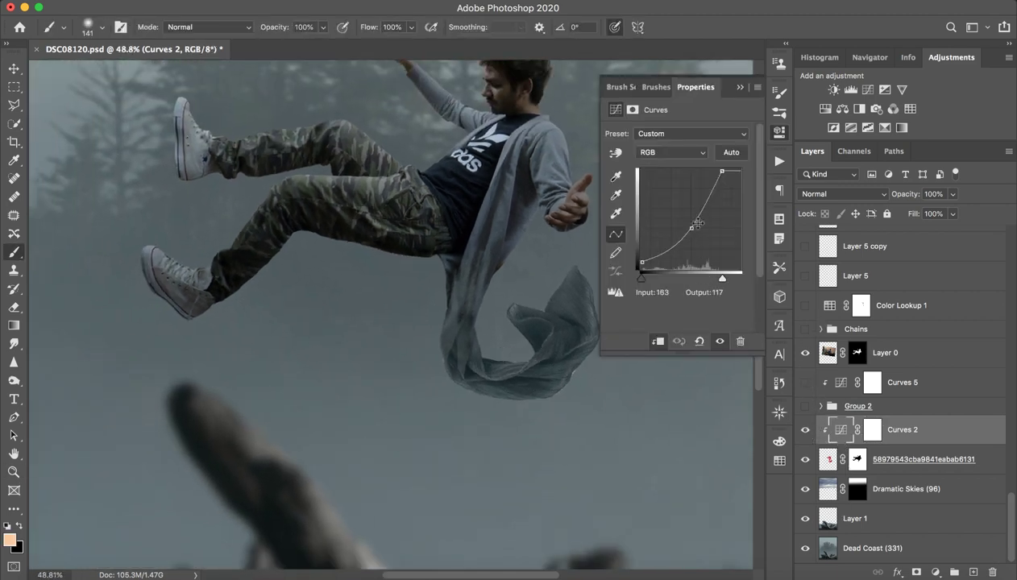
click(740, 88)
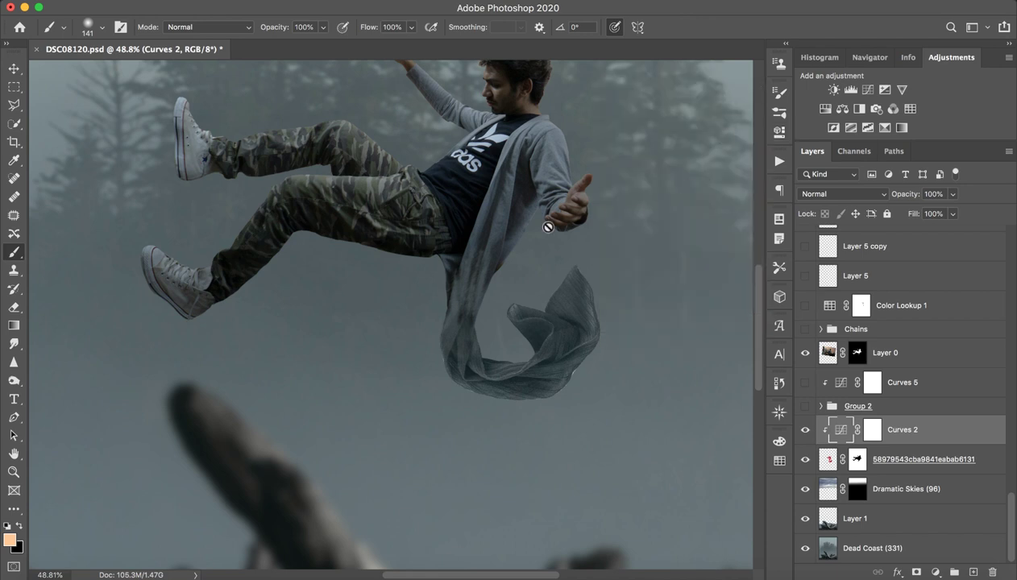
Show Group 2 with the arrows and bring the man's upper body and back into close view
click(877, 412)
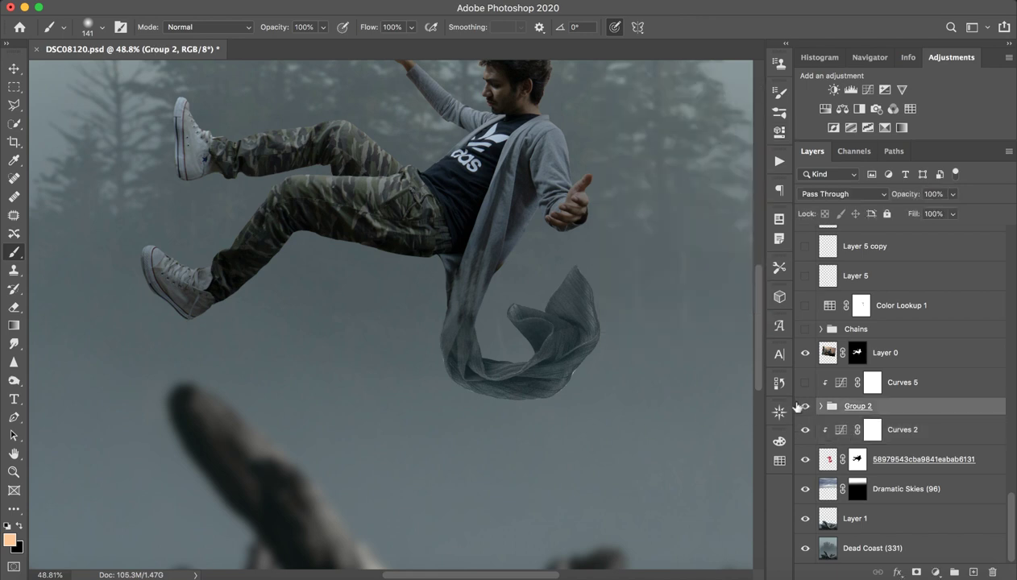
click(805, 406)
key(z)
mouse_move(568, 152)
mouse_down()
mouse_move(641, 115)
mouse_move(583, 106)
mouse_move(514, 273)
mouse_move(499, 279)
mouse_move(517, 259)
mouse_up()
key(z)
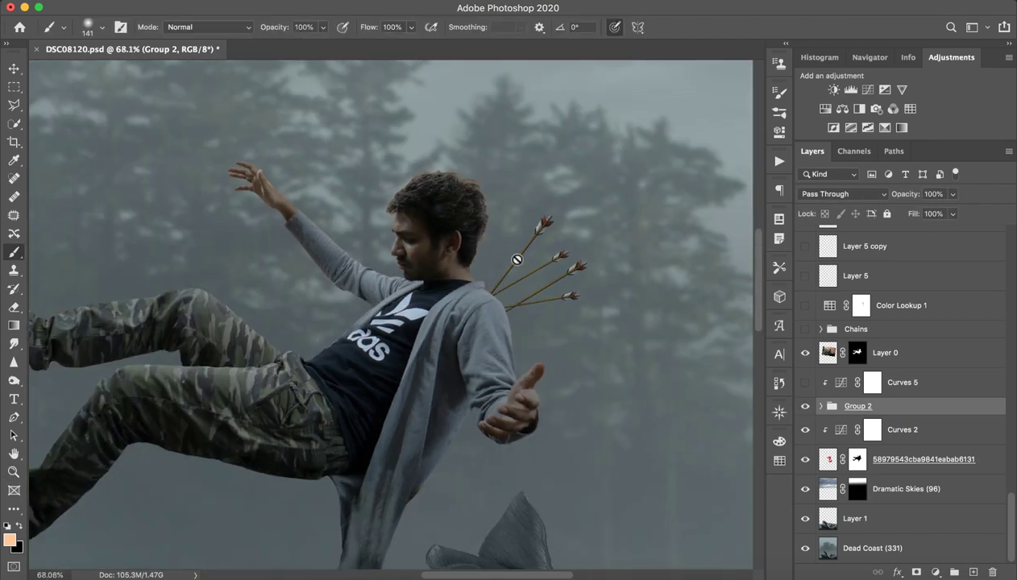
Present the four arrow_bow_PNG37 layers inside Group 2 by hiding them all and showing them again
click(821, 408)
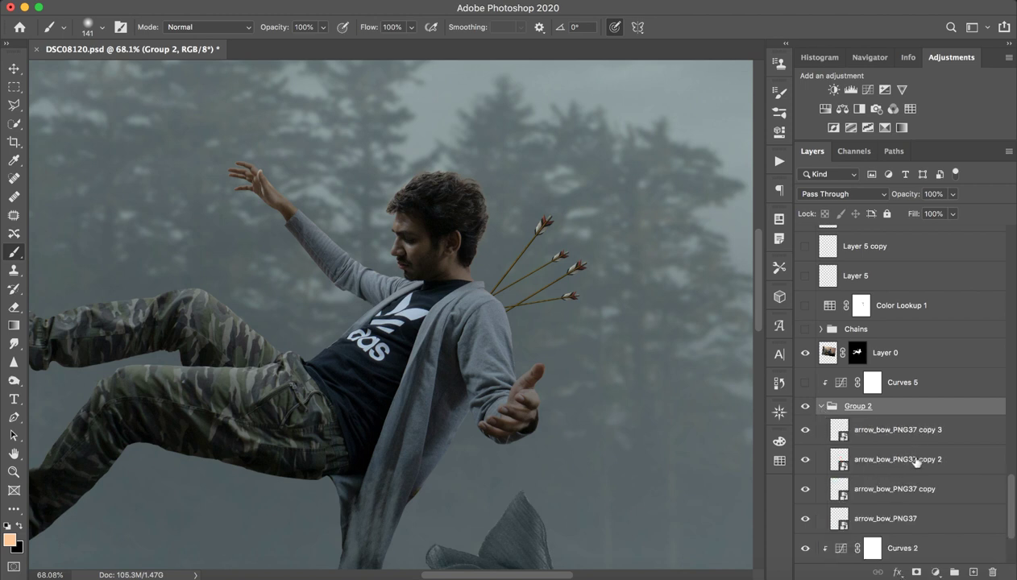
click(805, 430)
click(805, 489)
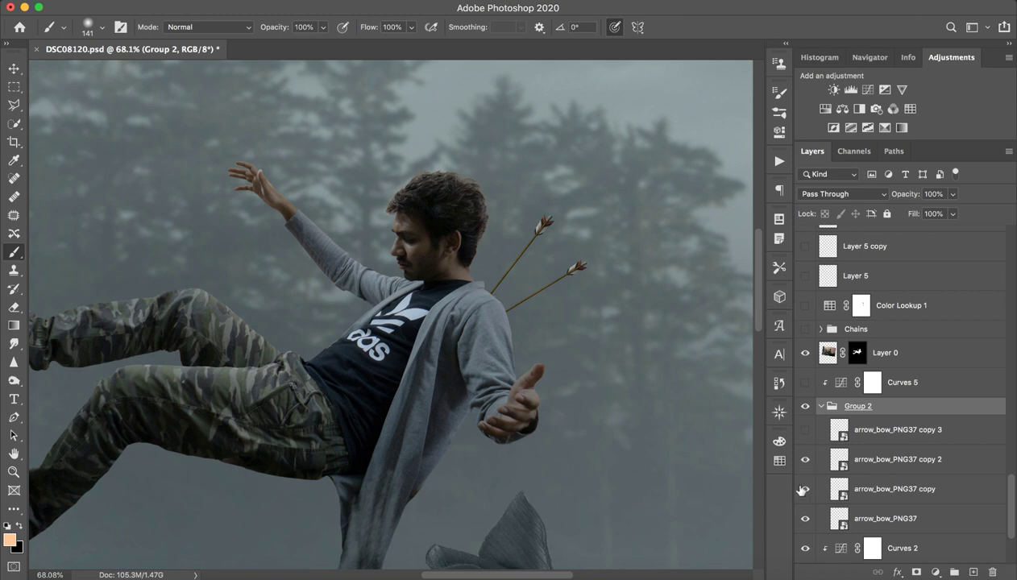
click(805, 519)
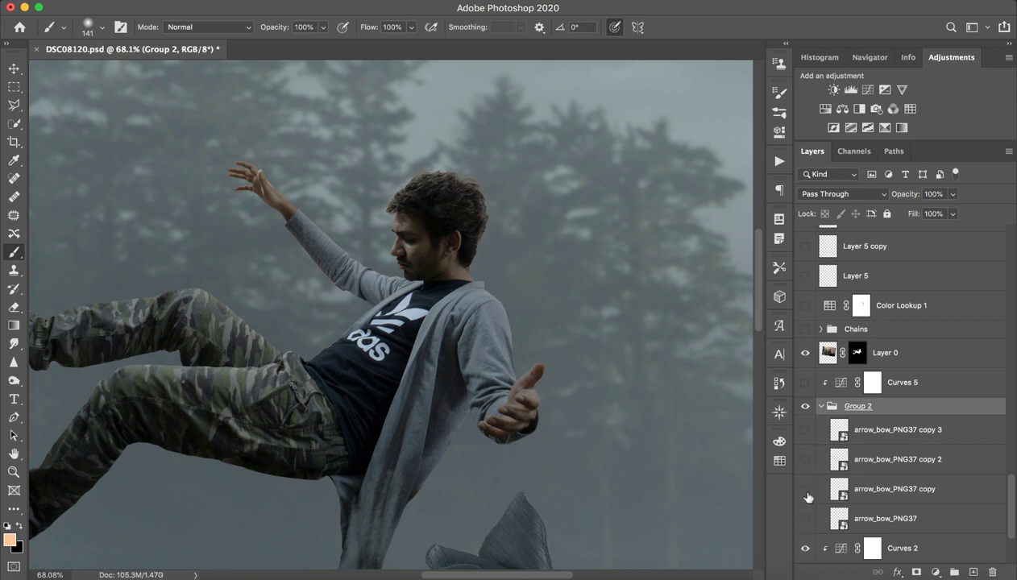
click(821, 407)
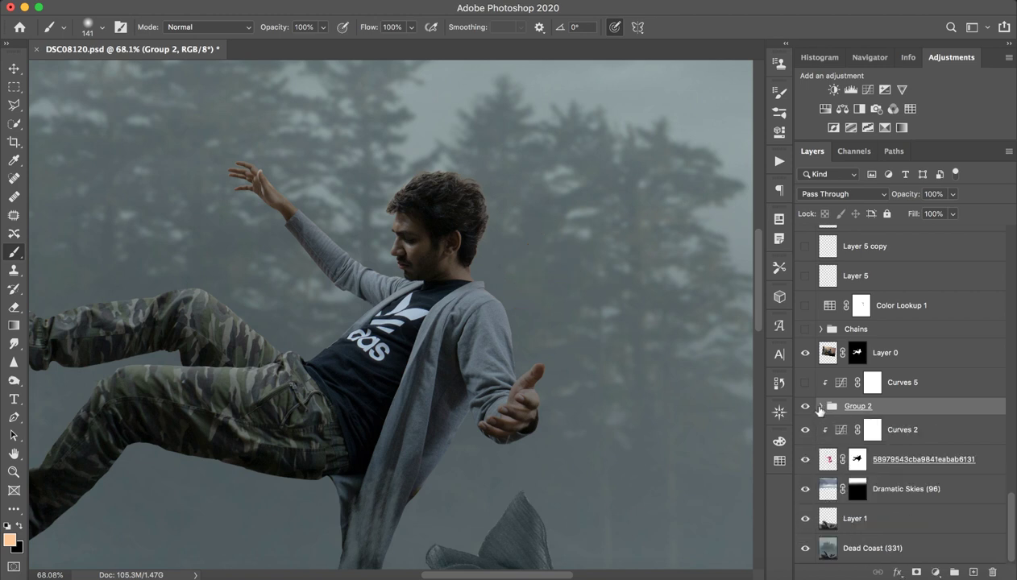
click(820, 407)
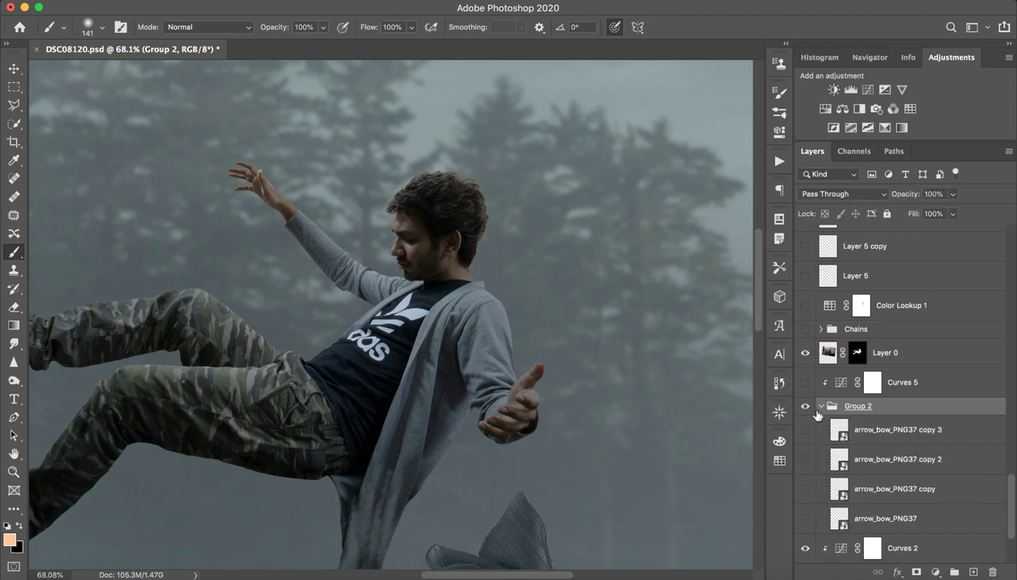
click(805, 430)
drag(805, 435, 798, 509)
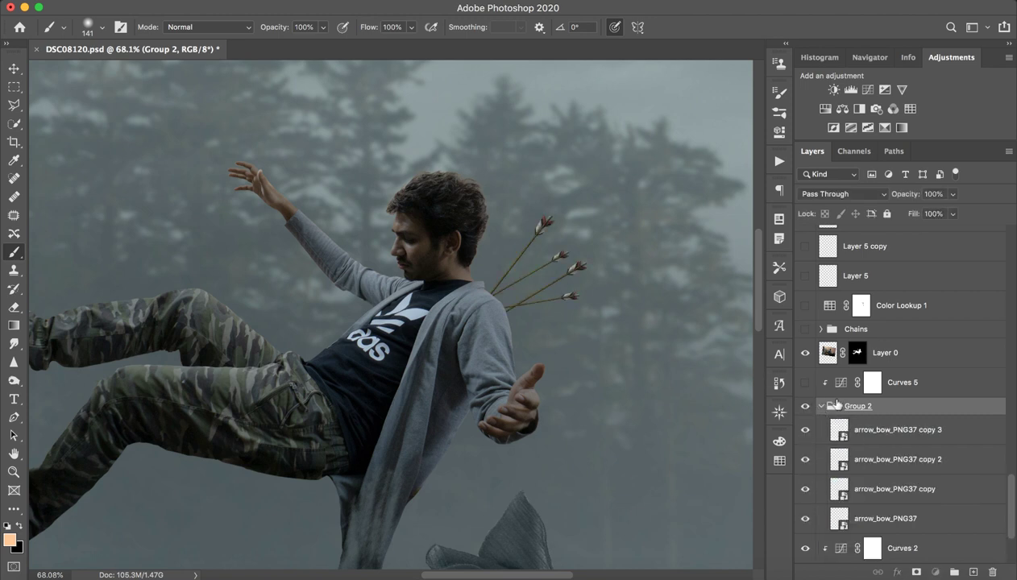
click(821, 407)
Examine the arrows in the man's back up close and within the whole composite
mouse_move(503, 322)
mouse_down()
mouse_move(456, 372)
mouse_move(548, 307)
mouse_move(507, 332)
mouse_move(488, 328)
mouse_up()
key(z)
drag(554, 283, 588, 282)
key(b)
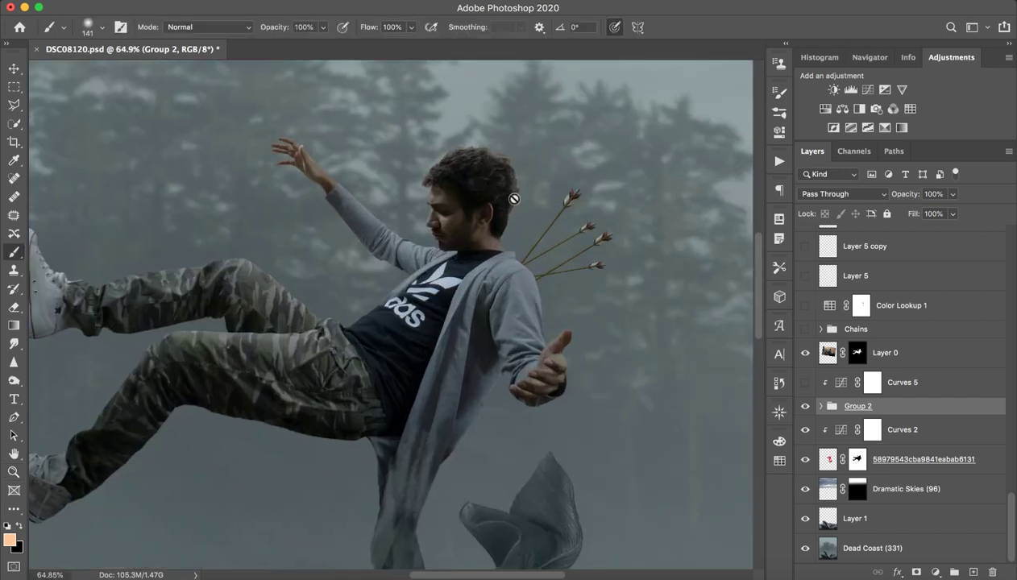
drag(515, 347, 473, 348)
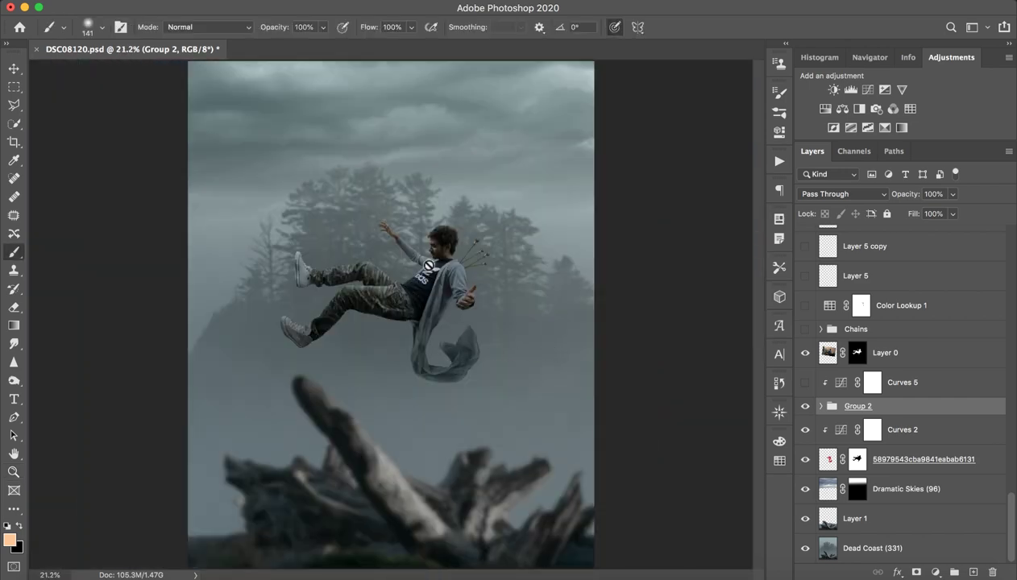
key(z)
drag(413, 274, 565, 274)
Show the Curves 5 adjustment clipped to Group 2, framing the arrows up close
click(926, 385)
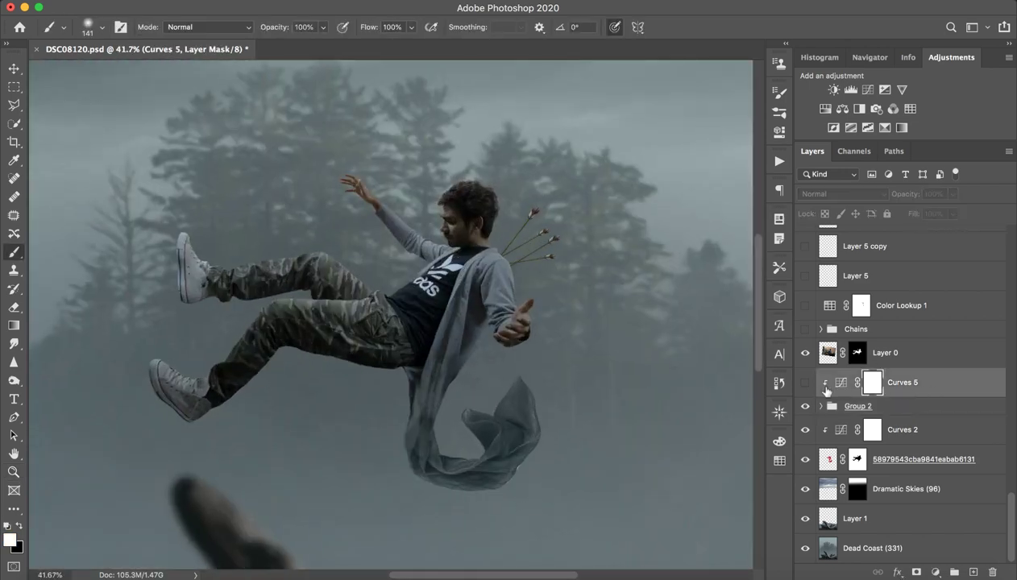
click(804, 382)
key(z)
drag(519, 220, 589, 220)
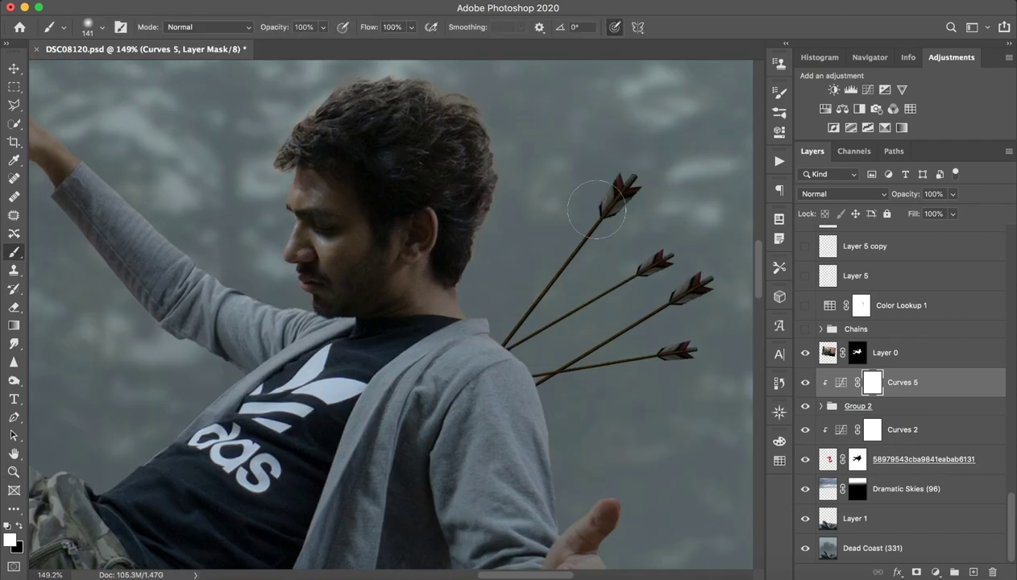
scroll(390, 315, right, 5)
Compare the arrows with Curves 5 hidden and shown, and review the adjustment's RGB curve
click(805, 383)
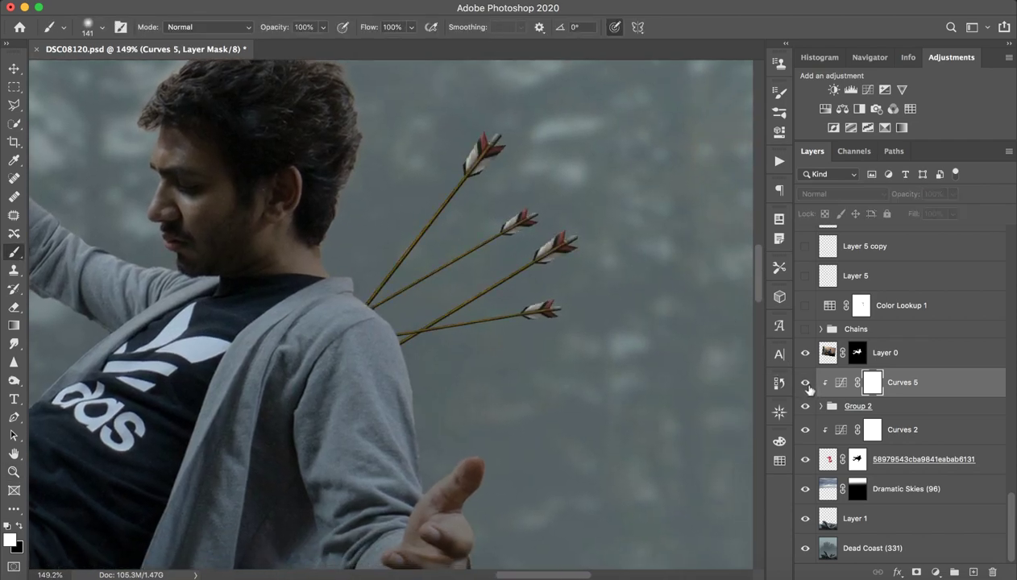
click(805, 383)
click(805, 383)
click(805, 383)
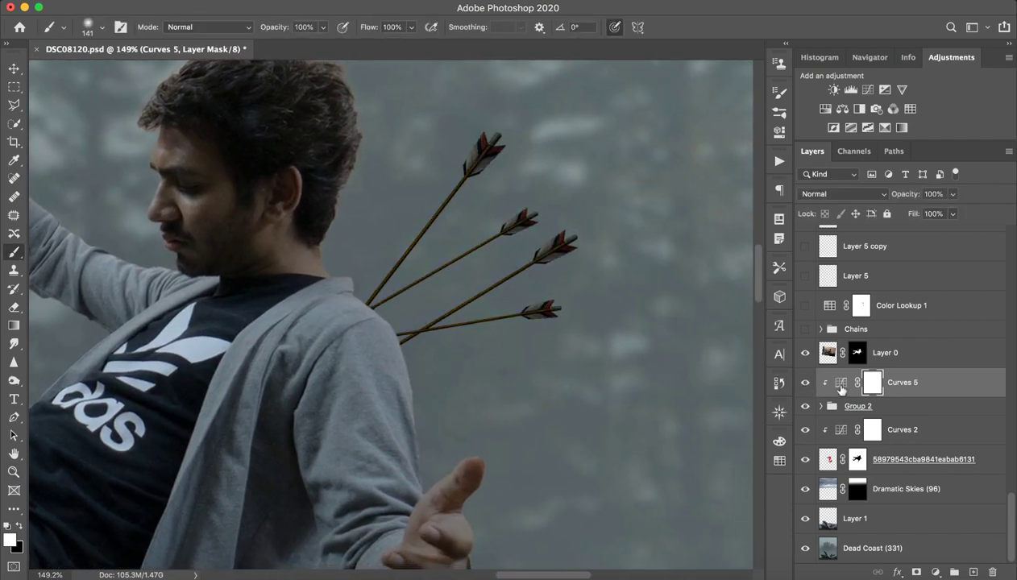
double_click(841, 382)
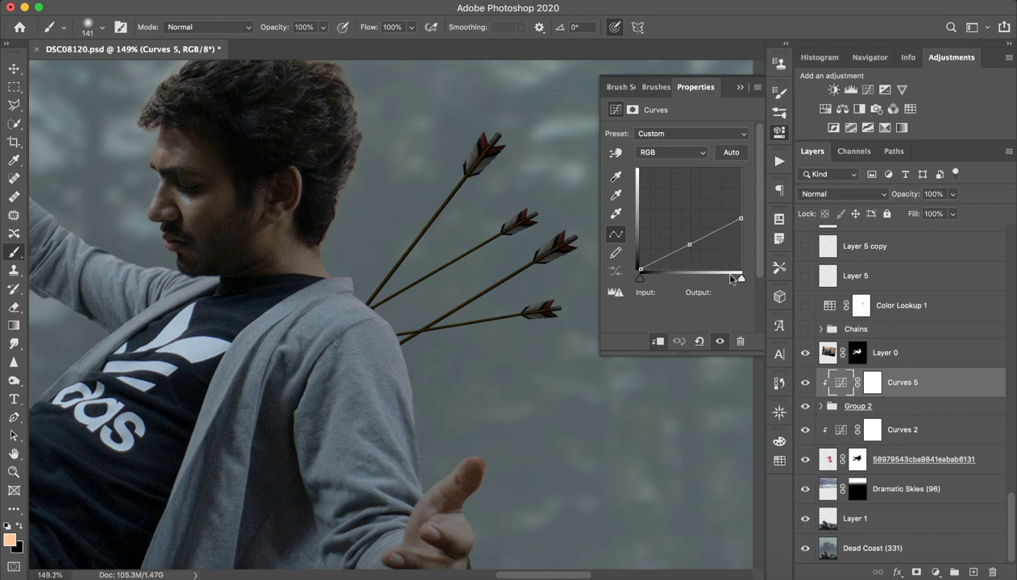
click(738, 90)
Compare the whole composite with Curves 5 hidden and shown, leaving the adjustment visible
key(z)
drag(597, 242, 516, 240)
key(b)
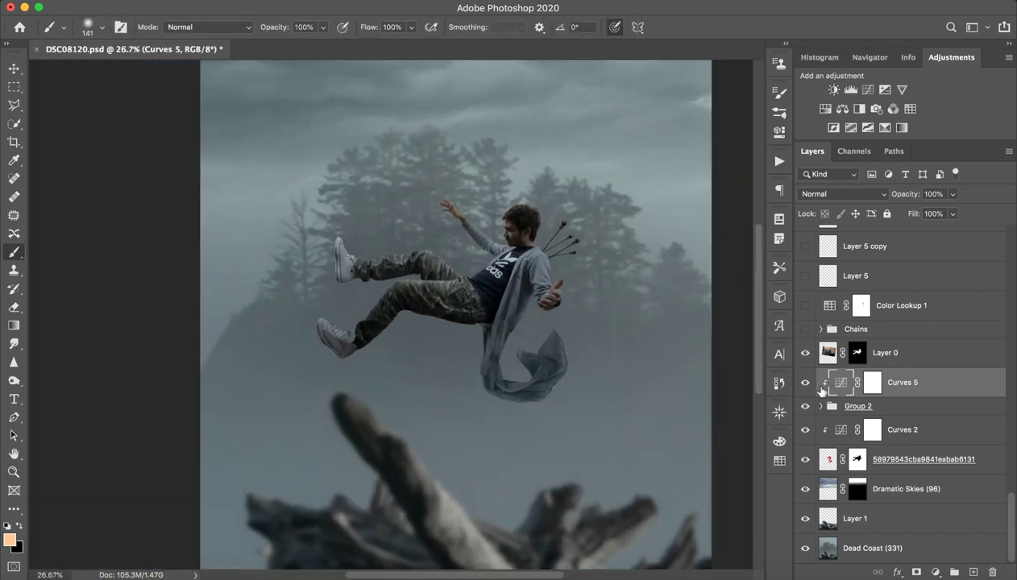
click(806, 383)
click(808, 386)
click(809, 387)
Show the Chains group above Layer 0 with the floating man framed in view
scroll(862, 467, up, 5)
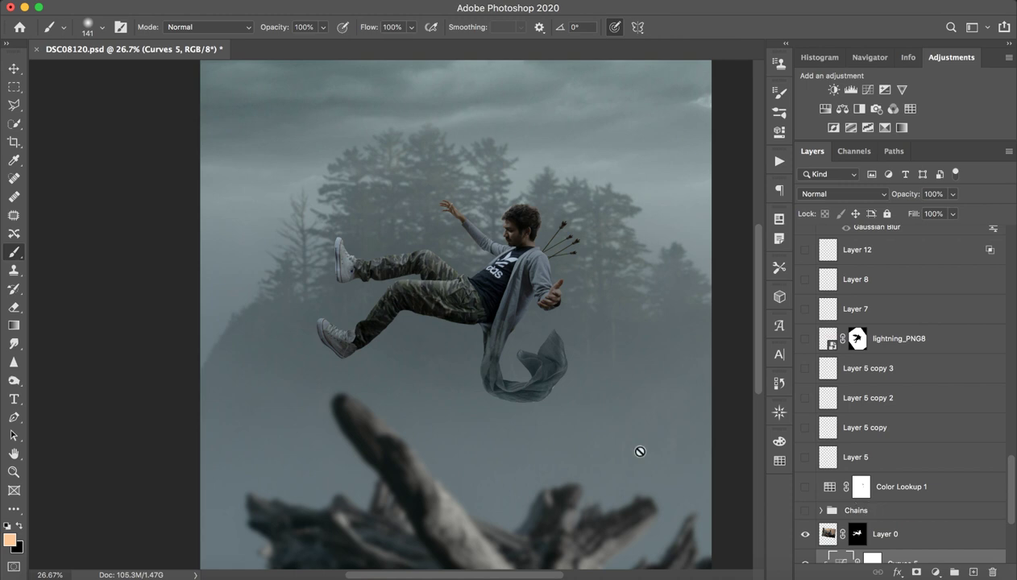
key(z)
mouse_move(557, 347)
mouse_down()
mouse_move(552, 308)
mouse_move(497, 299)
mouse_move(554, 317)
mouse_up()
key(b)
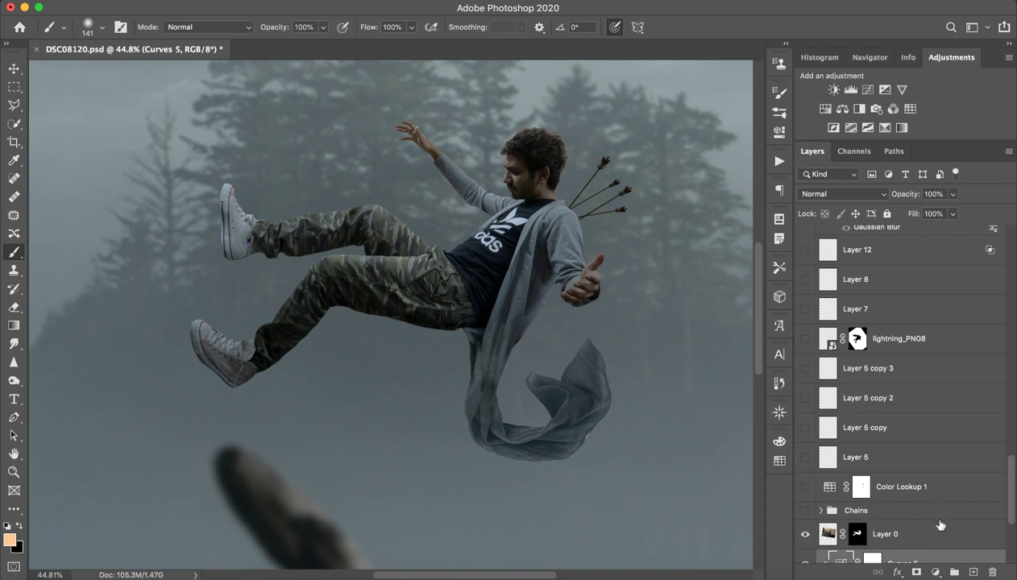
scroll(918, 522, down, 2)
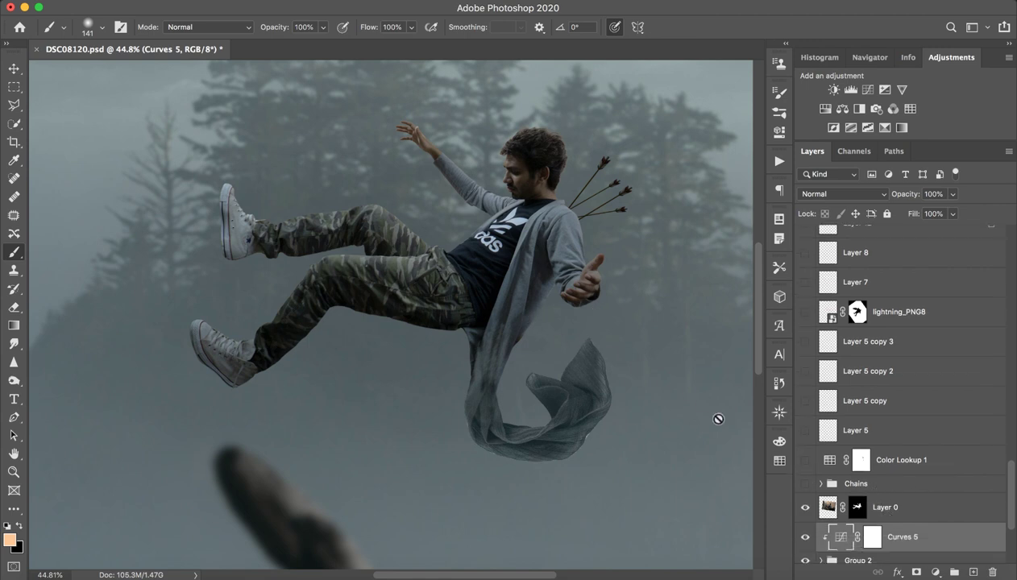
click(806, 483)
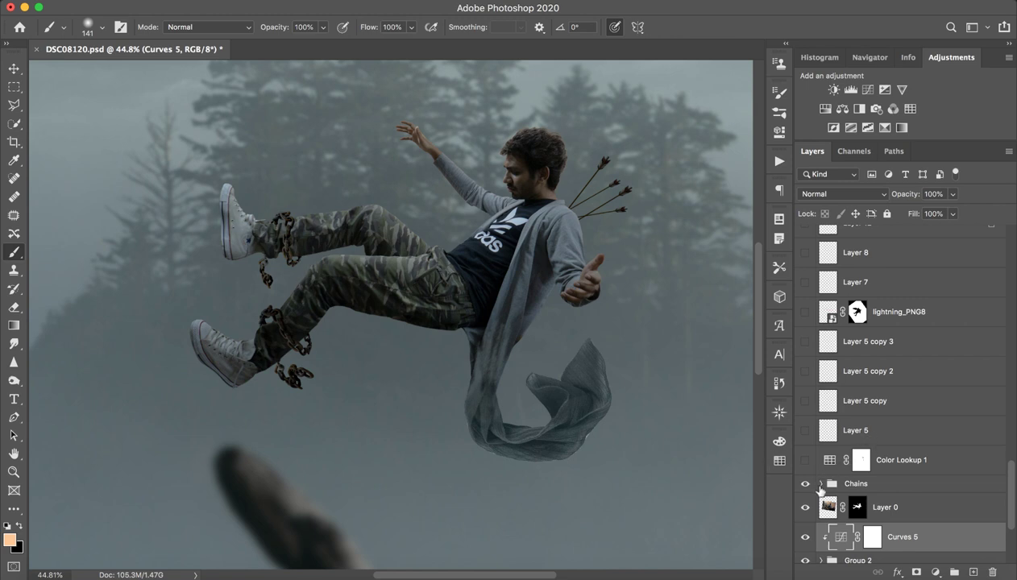
Expand the Chains group and its nested Group 1 to reveal the chain layers with their masks
click(820, 484)
scroll(836, 460, down, 3)
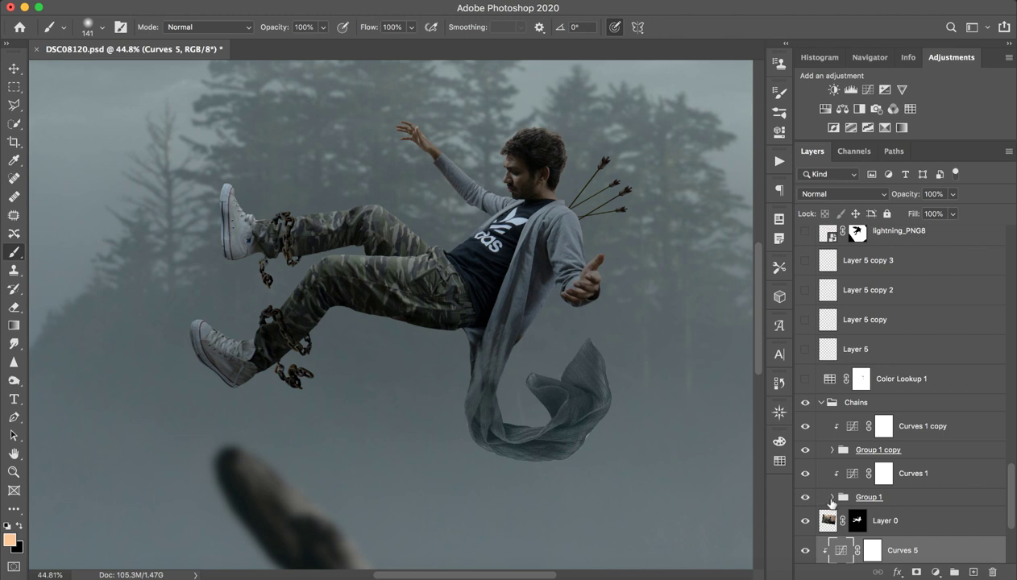
click(833, 498)
scroll(834, 492, down, 4)
scroll(835, 493, up, 1)
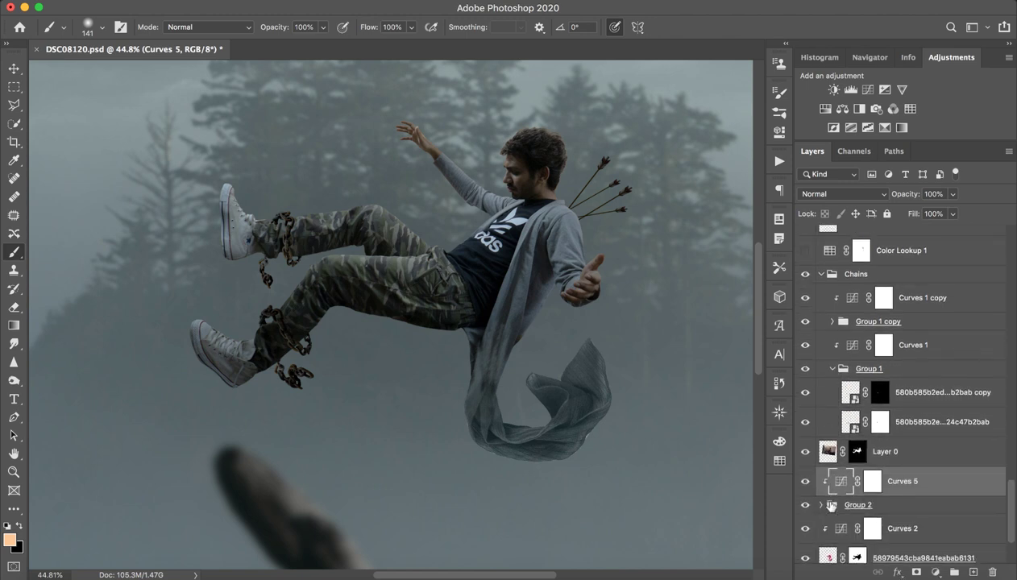
scroll(835, 494, up, 1)
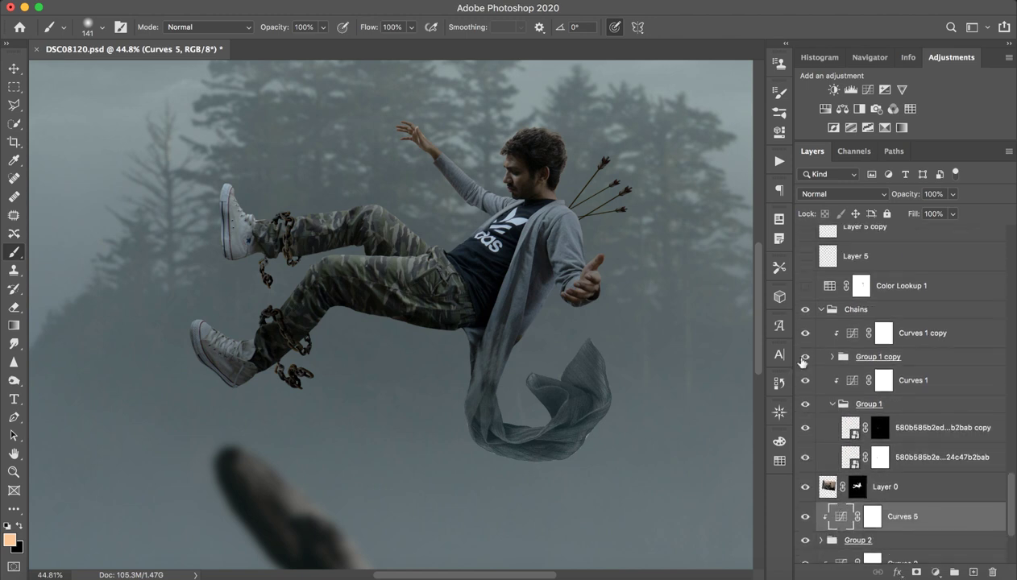
Hide Group 1 copy, Curves 1 and both chain layers of Group 1 within the Chains group
click(805, 357)
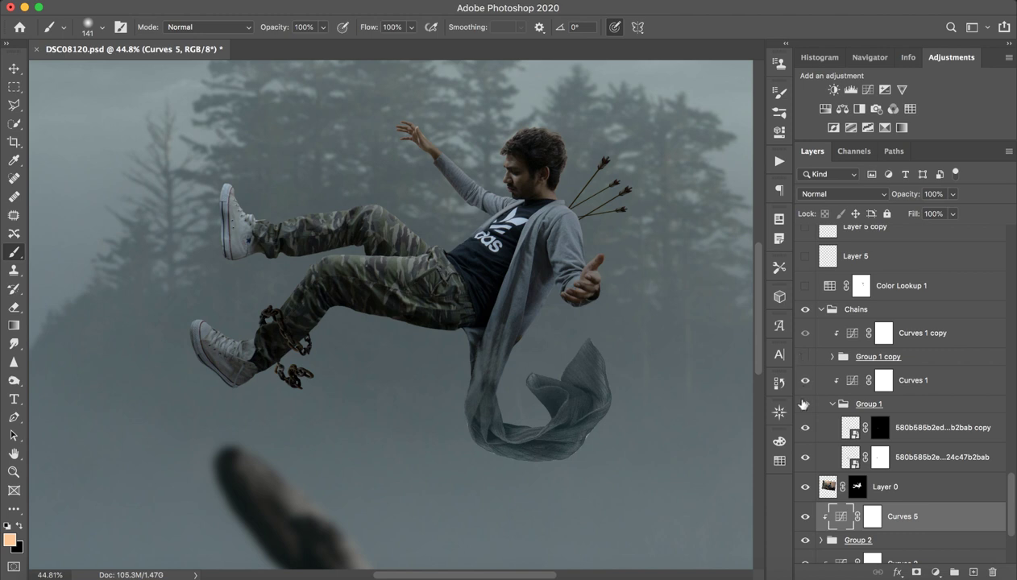
click(805, 382)
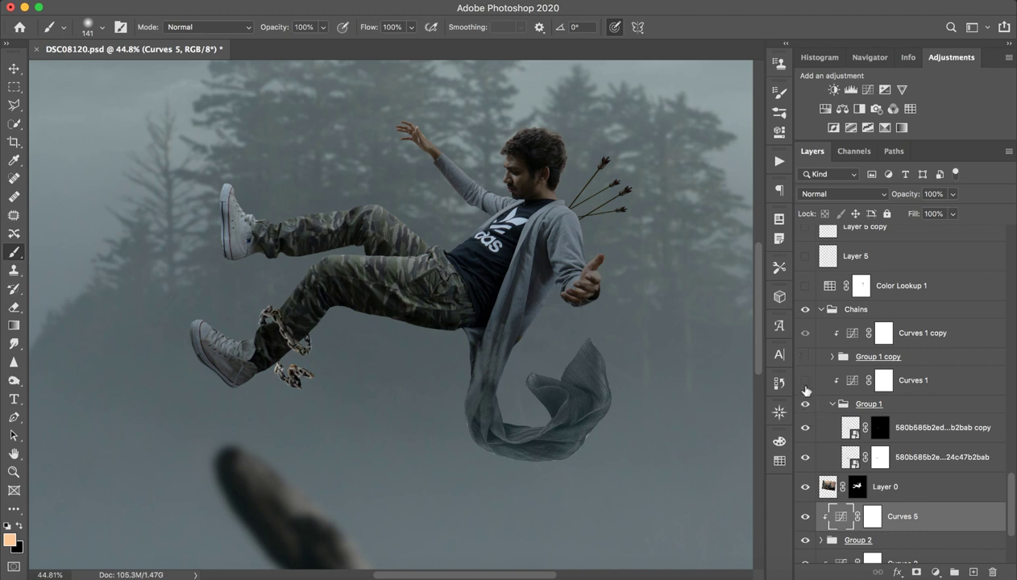
click(807, 431)
click(806, 457)
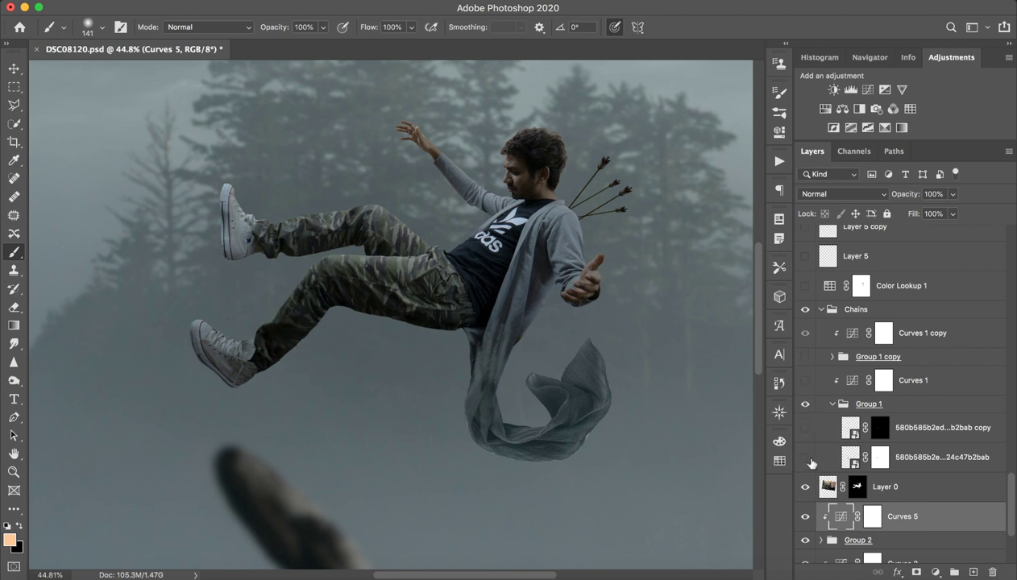
Show Group 1's base chain layer and its masked copy one after the other, with the lower leg in close view
click(806, 458)
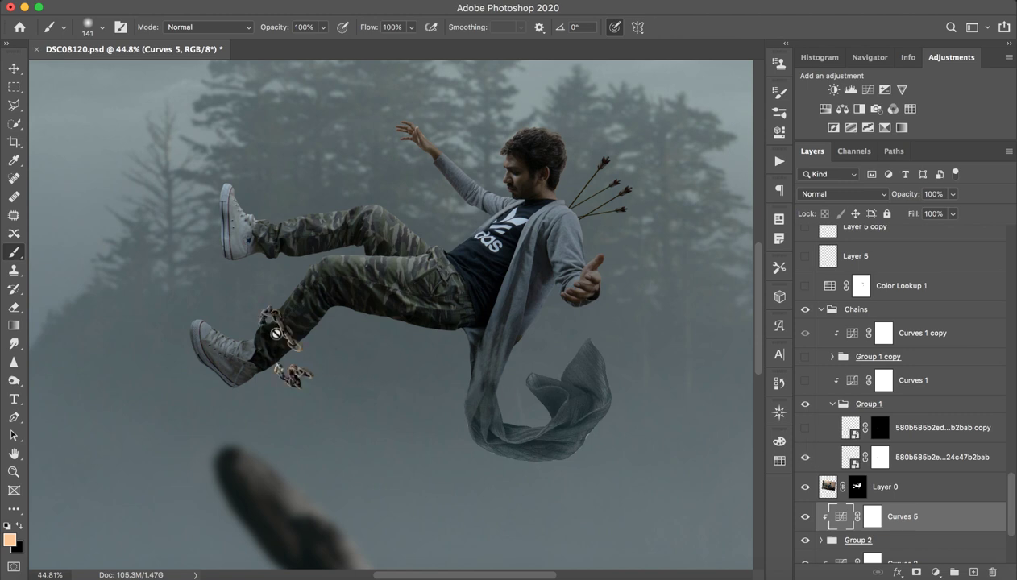
key(z)
drag(276, 333, 292, 332)
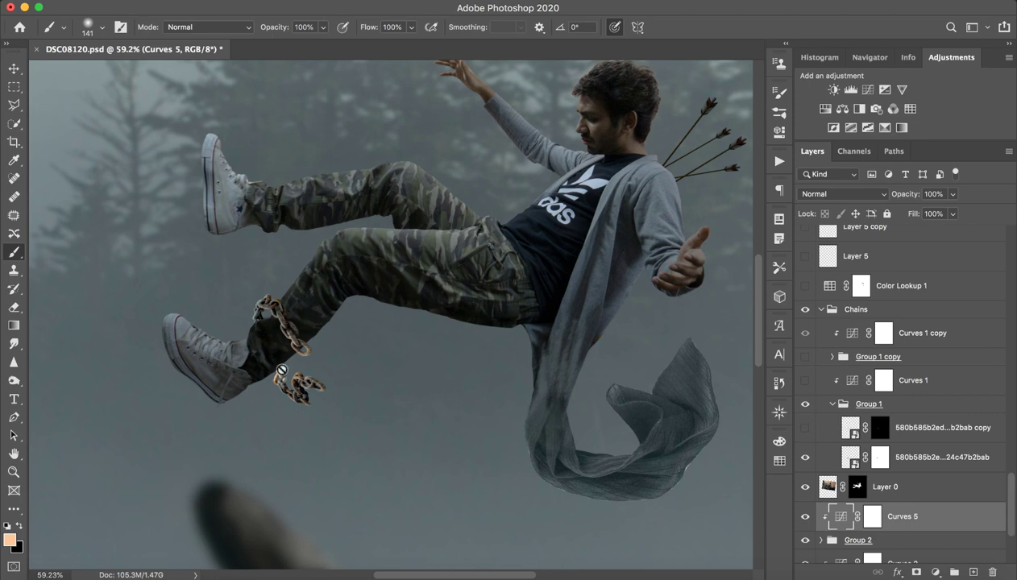
key(z)
drag(278, 367, 298, 370)
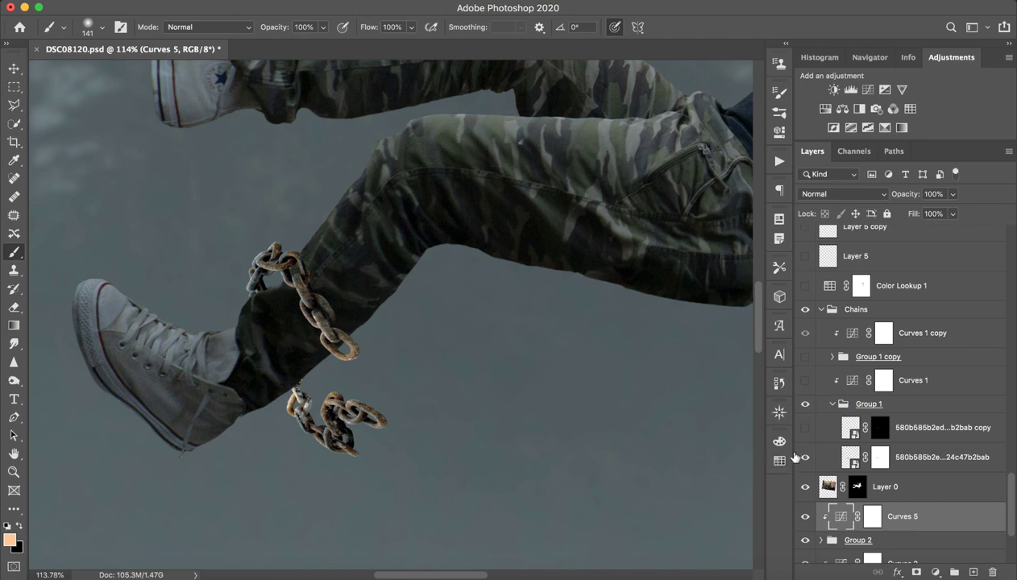
click(805, 428)
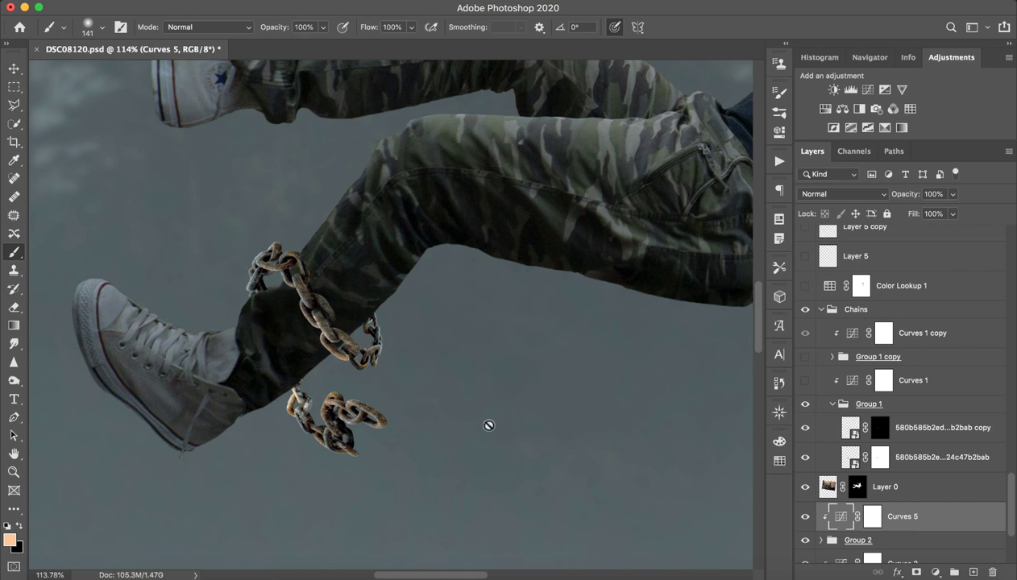
Collapse Group 1, show the clipped Curves 1 adjustment above it and inspect its darkening curve
click(832, 403)
click(884, 381)
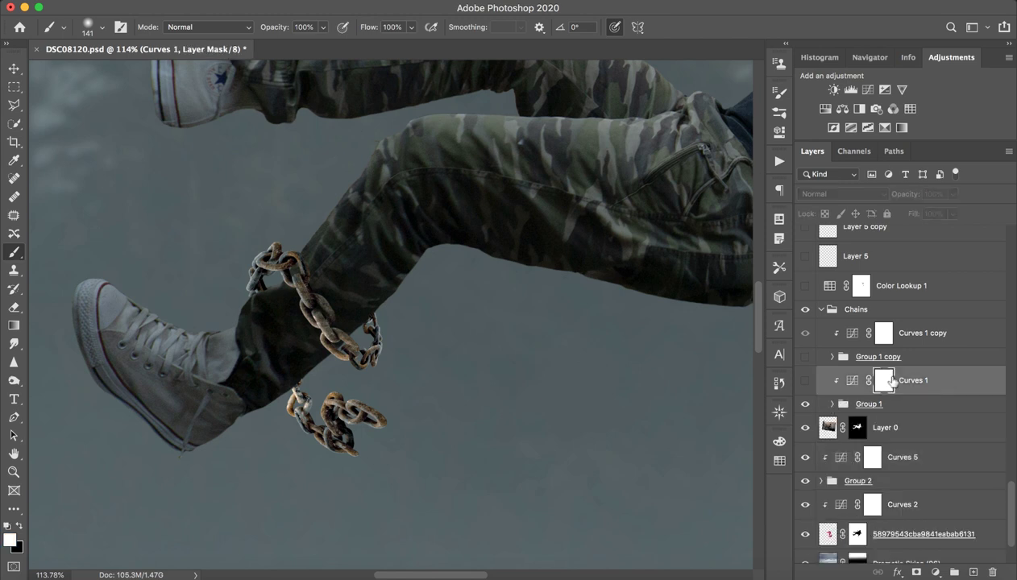
click(805, 382)
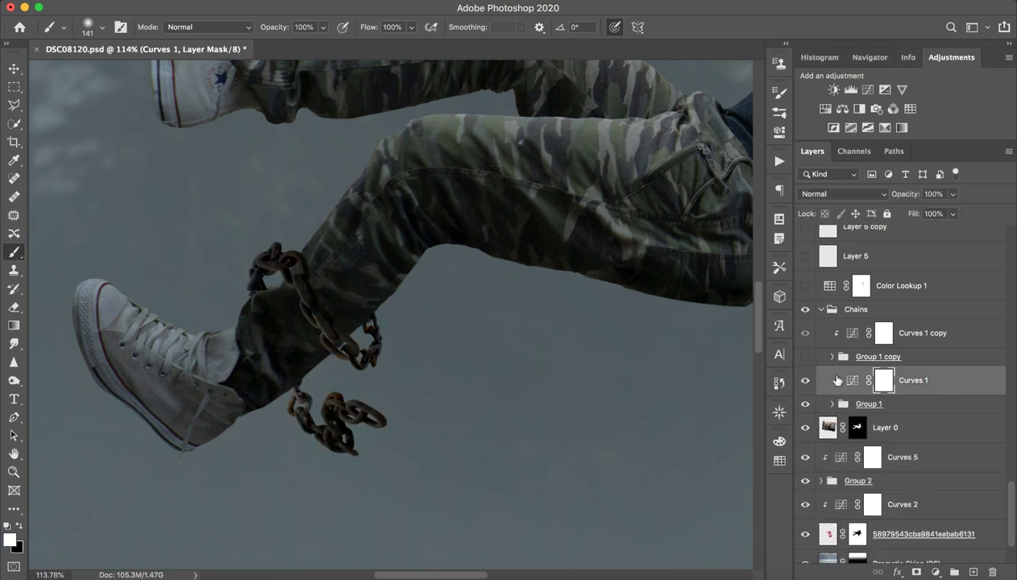
double_click(848, 384)
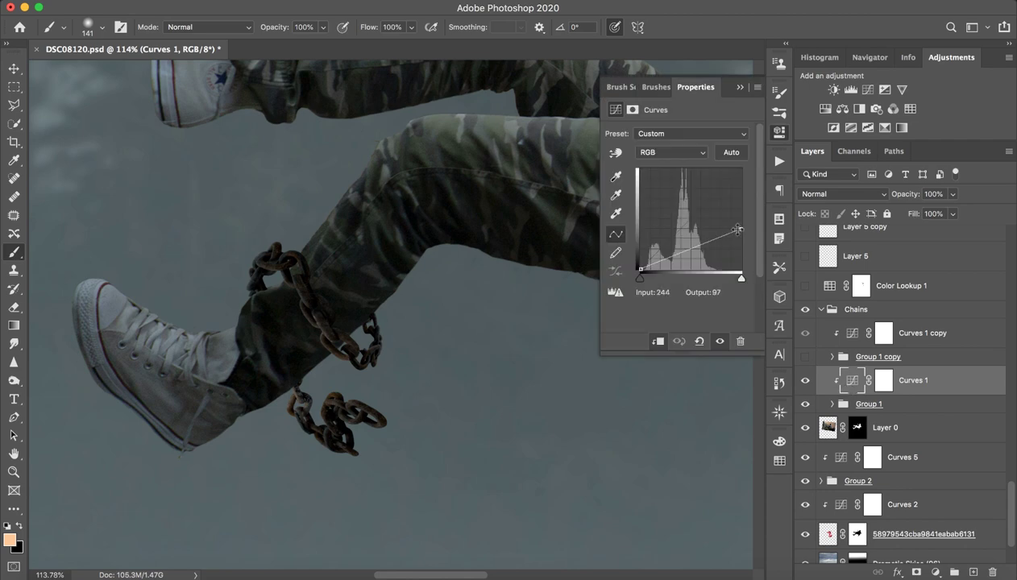
click(737, 90)
Compare the lower leg with and without Curves 1 and the Group 1 chain, in overall and closer view
key(z)
drag(456, 277, 364, 286)
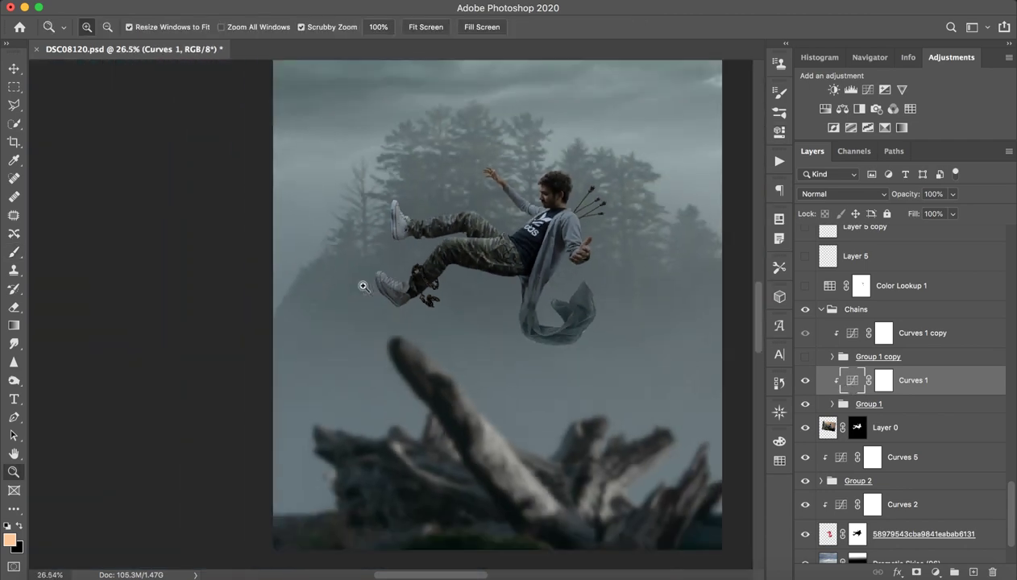
key(b)
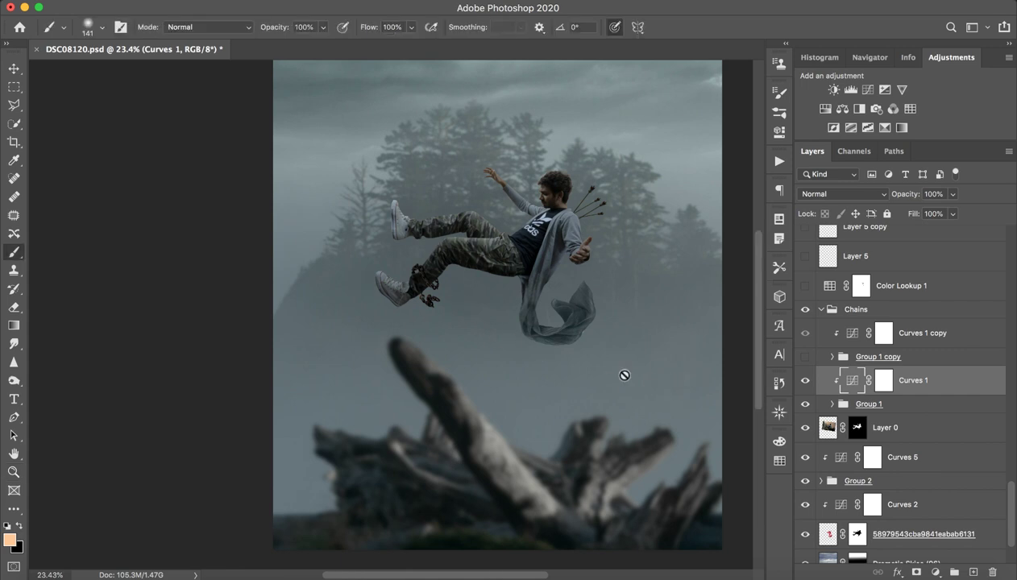
key(z)
click(421, 289)
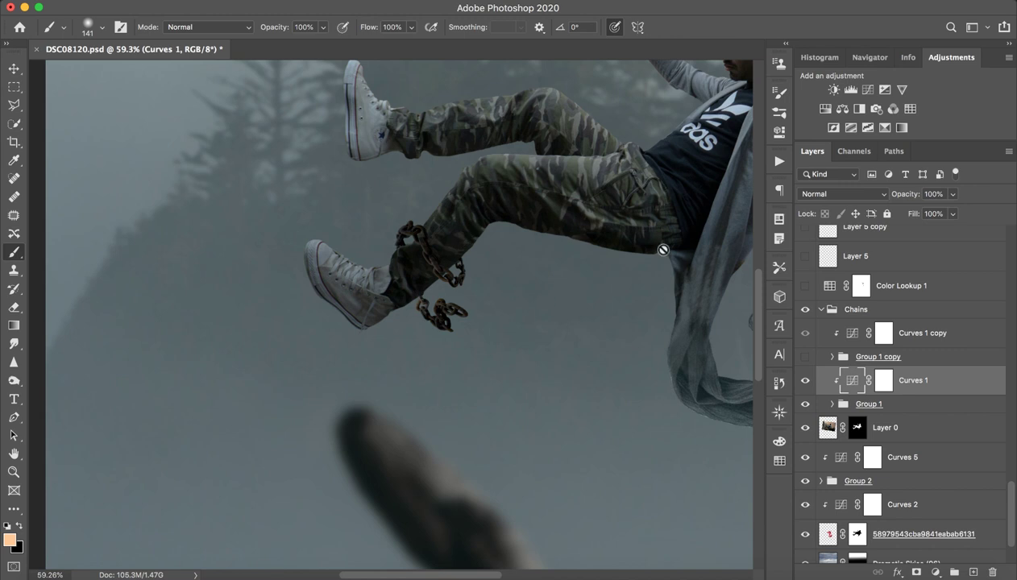
click(805, 380)
click(805, 380)
click(805, 404)
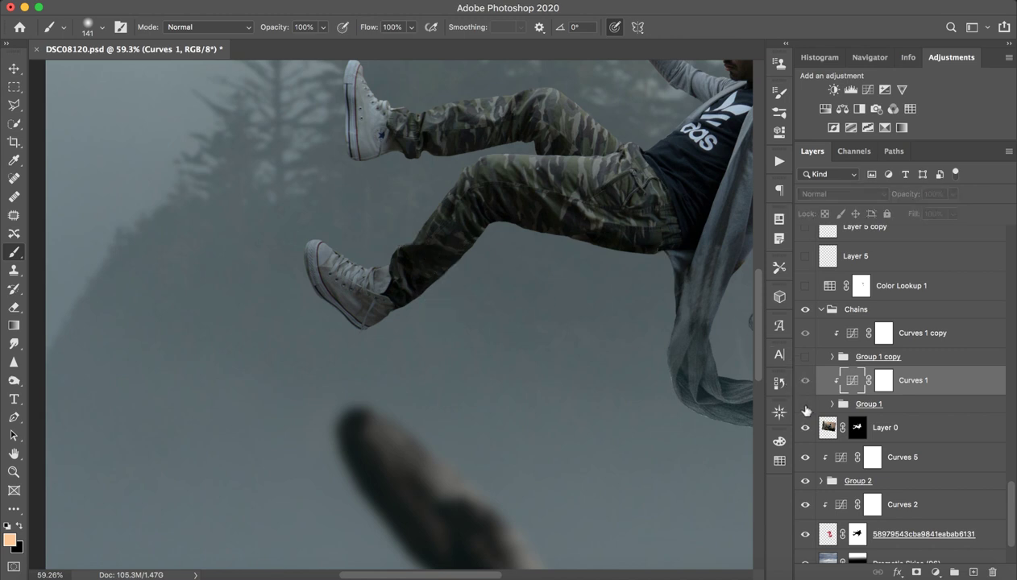
click(806, 403)
click(805, 404)
click(804, 404)
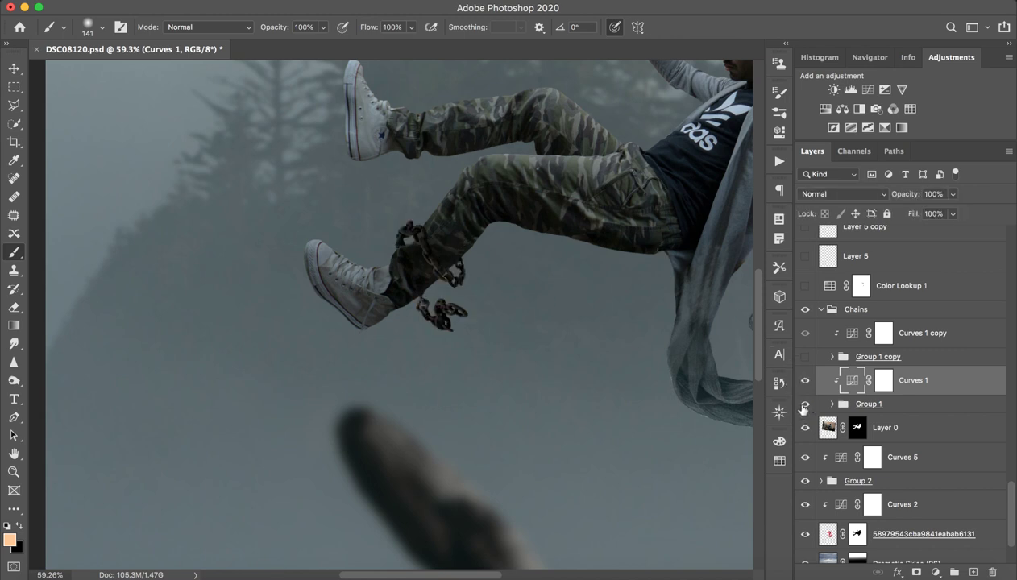
Show Group 1 copy to add the chain on the other leg, and frame the floating man in view
click(805, 357)
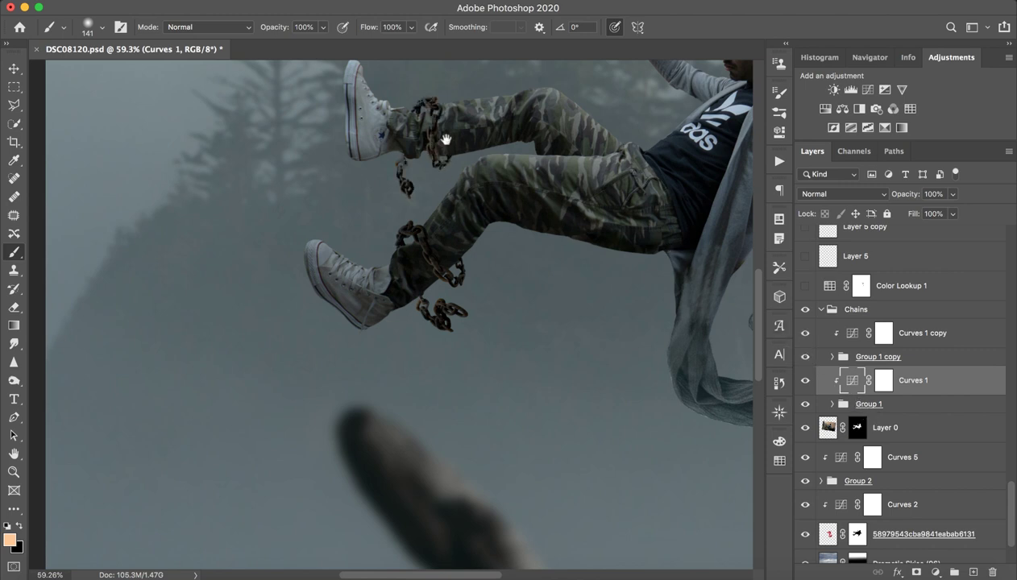
scroll(446, 139, down, 5)
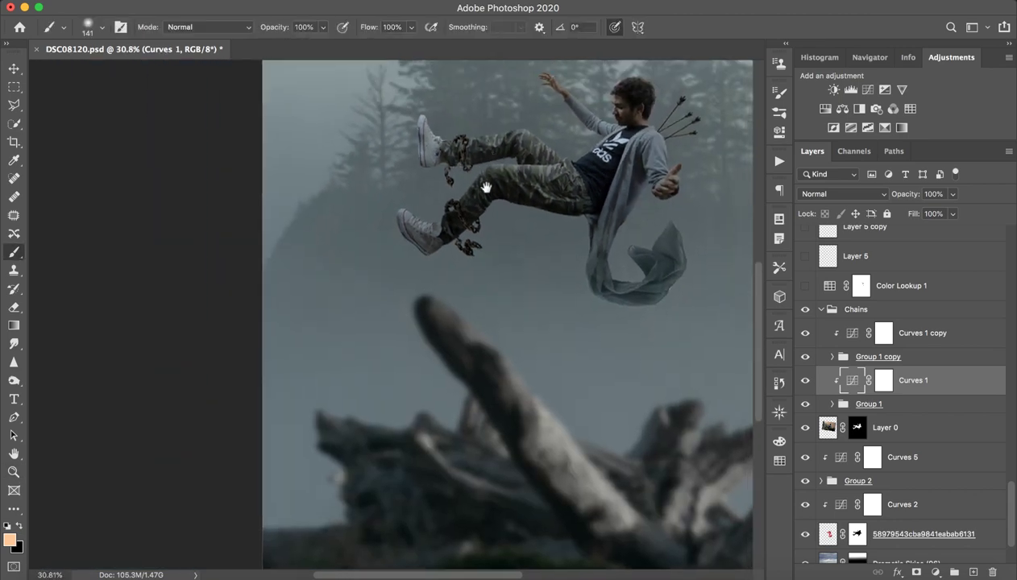
scroll(568, 266, down, 2)
scroll(586, 266, up, 2)
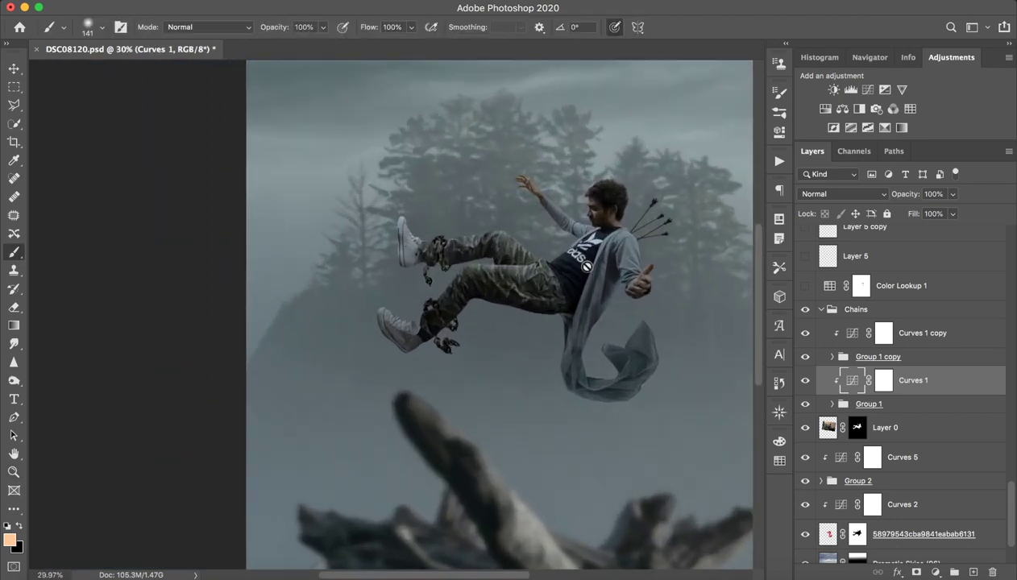
key(z)
scroll(586, 267, up, 2)
scroll(467, 294, down, 2)
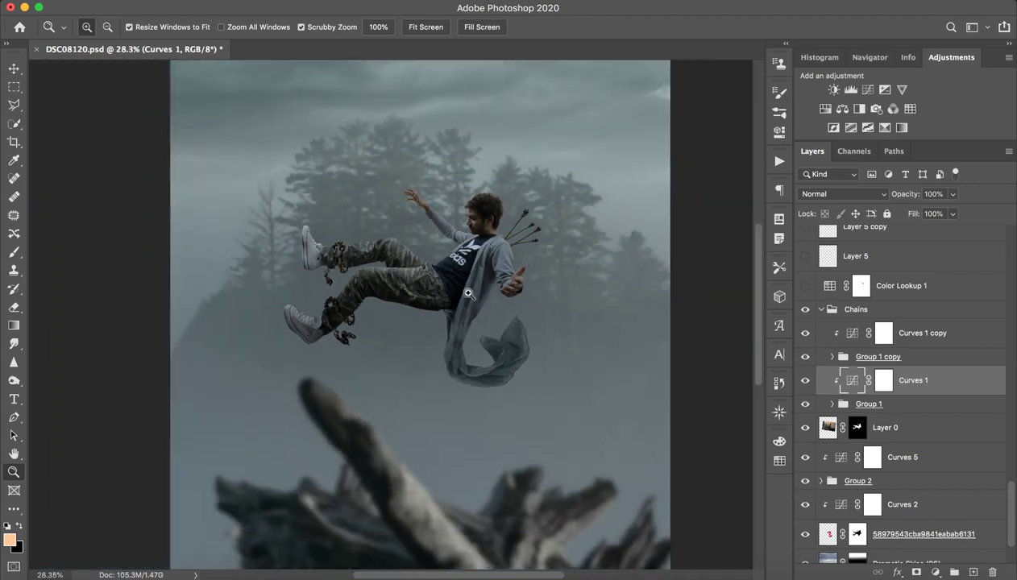
scroll(467, 294, up, 2)
key(b)
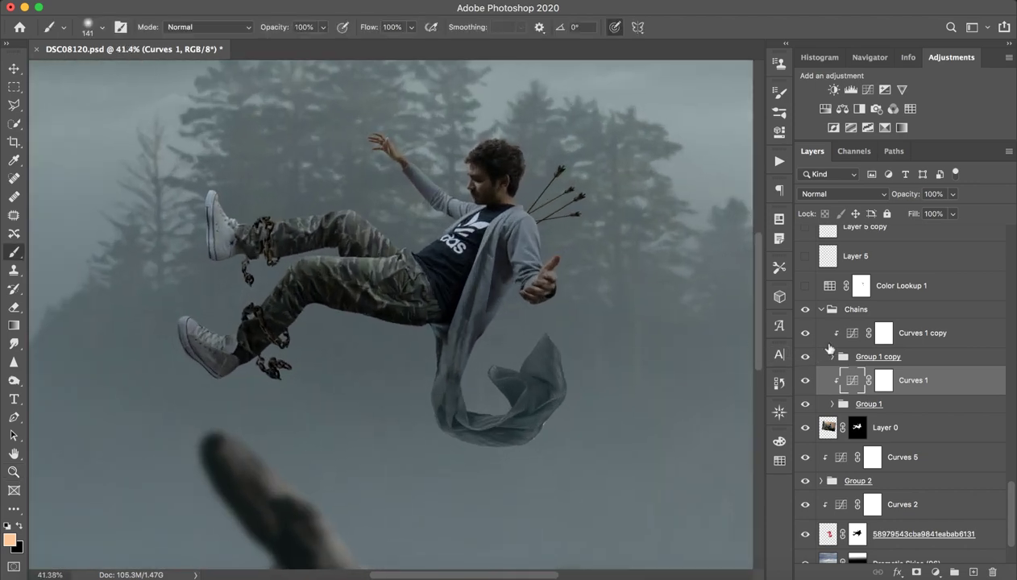
Collapse the Chains group and view the floating man together with the driftwood
click(821, 310)
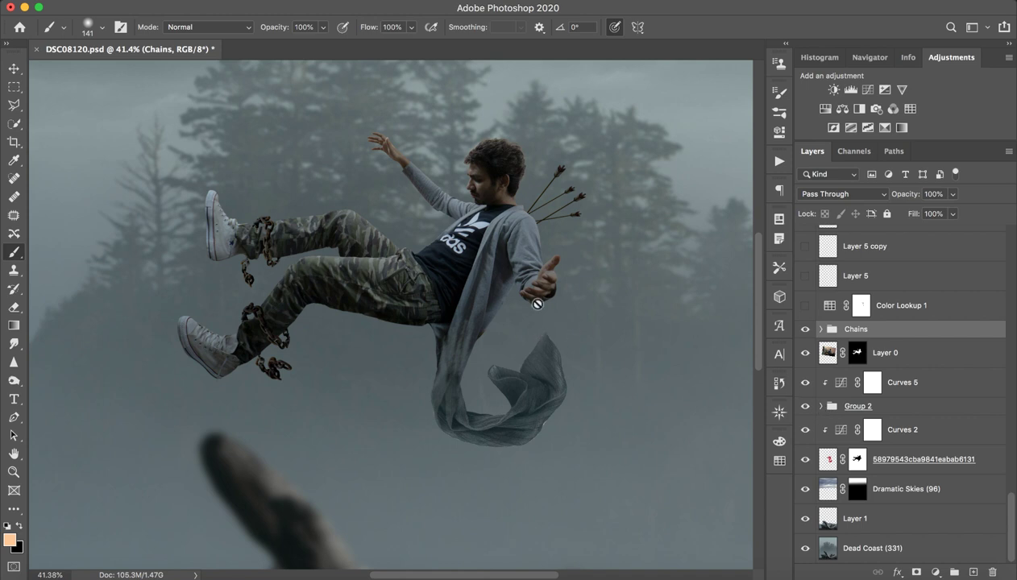
key(z)
scroll(529, 327, down, 2)
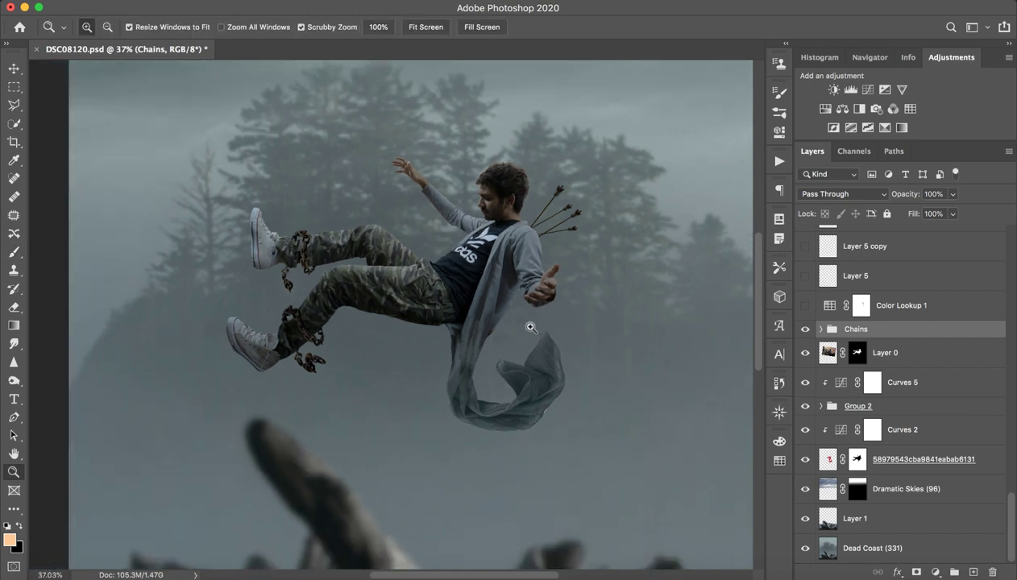
key(b)
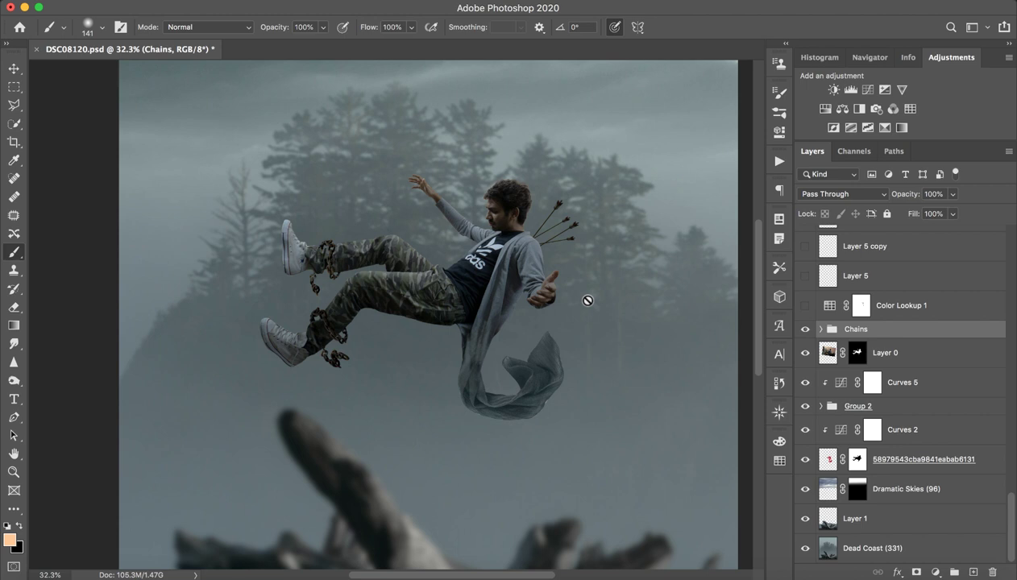
click(588, 300)
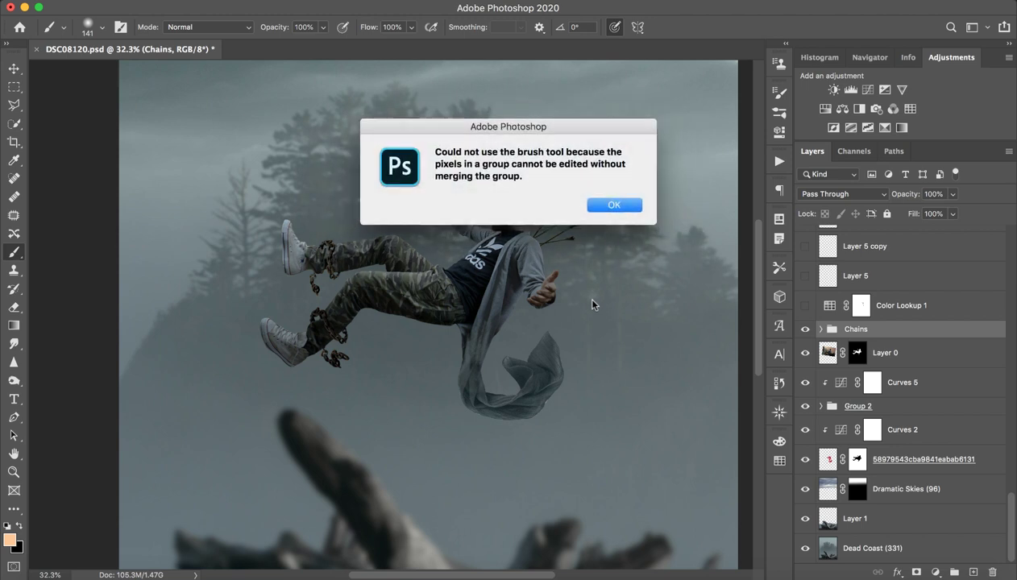
click(613, 206)
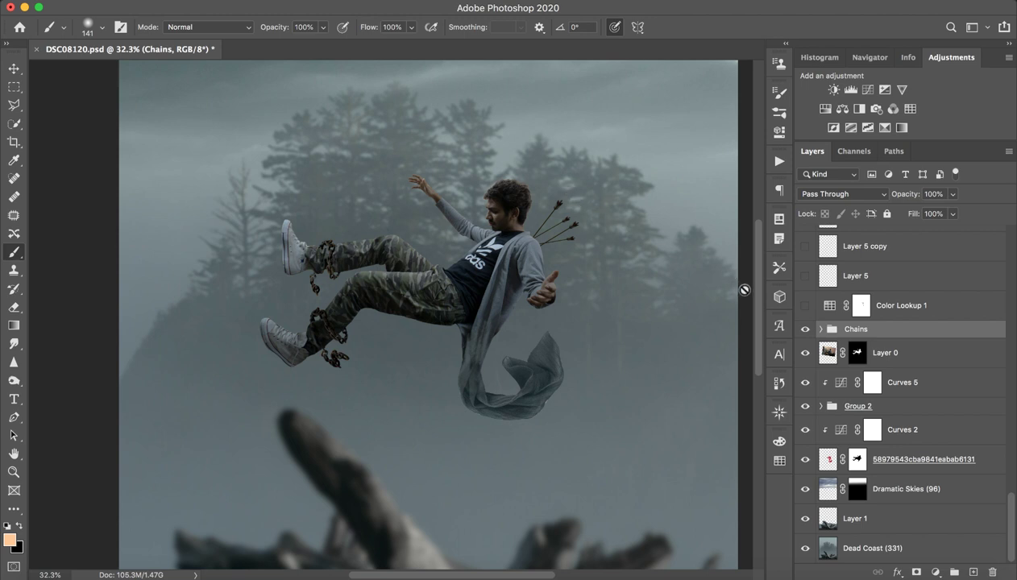
Preview the Color Lookup 1 adjustment above the Chains group on the composite and hide it again
click(920, 313)
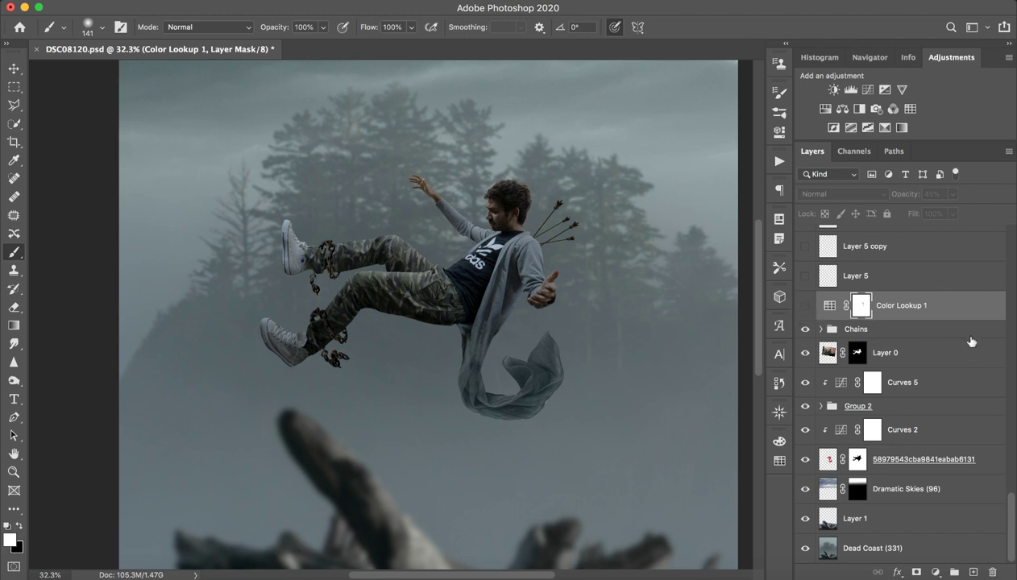
click(942, 308)
click(805, 306)
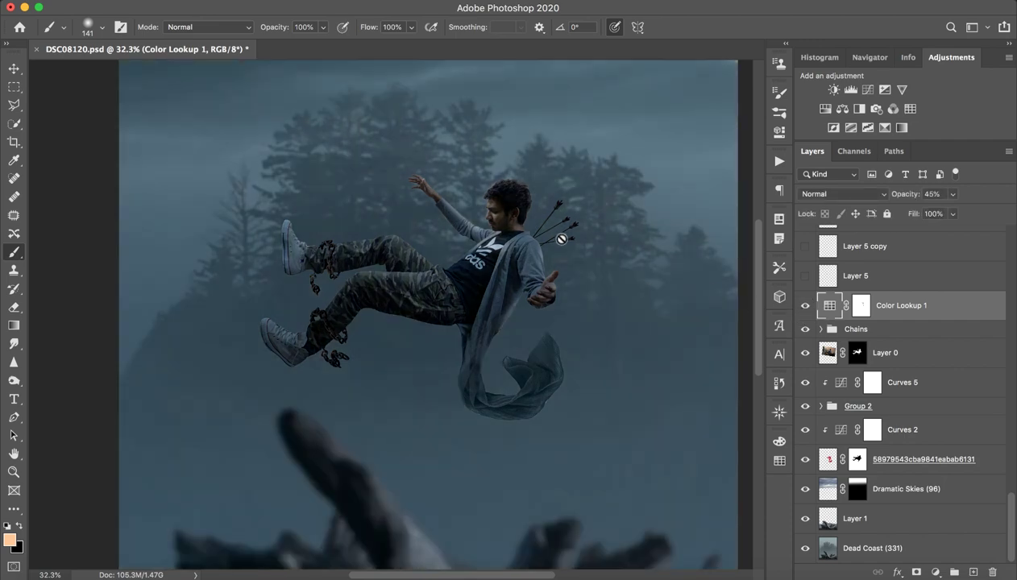
key(z)
mouse_move(502, 246)
mouse_down()
mouse_move(451, 243)
mouse_move(537, 266)
mouse_move(442, 277)
mouse_move(476, 276)
mouse_up()
key(b)
key(z)
key(b)
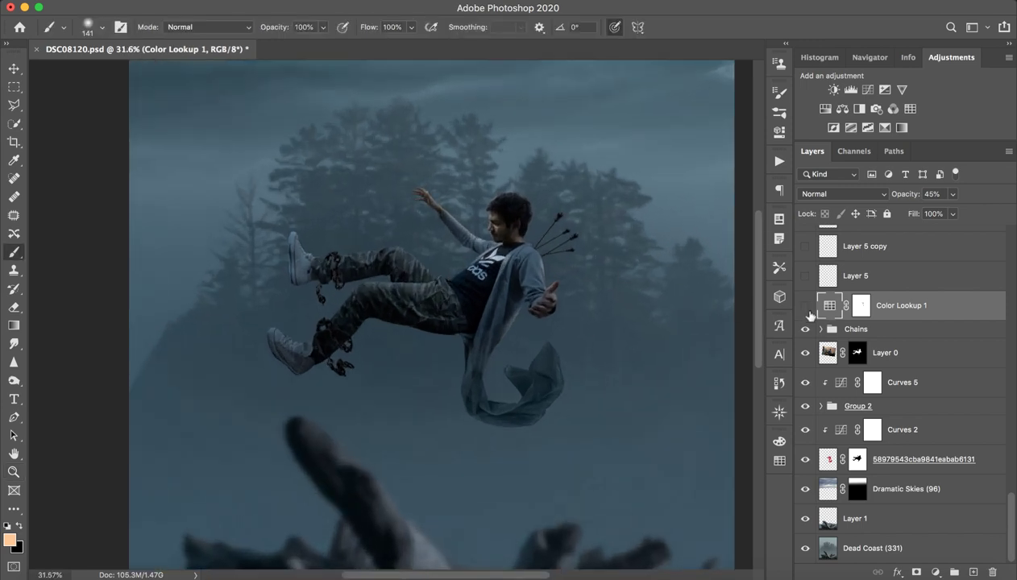
click(807, 308)
Show the lightning_PNG8 layer briefly and hide it again
scroll(885, 348, up, 5)
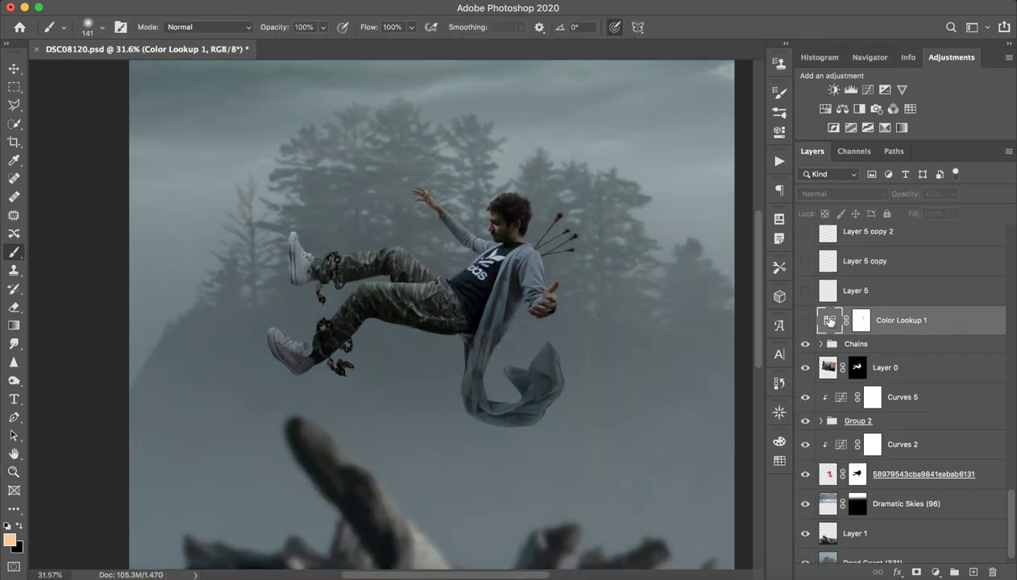
scroll(885, 348, up, 1)
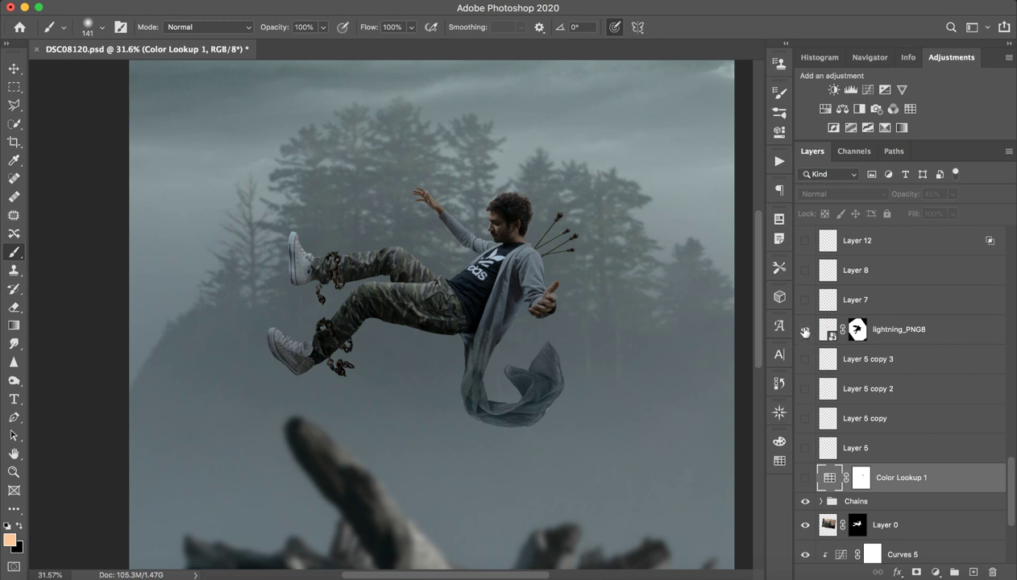
click(805, 331)
click(804, 330)
Show the masked fire 1 layer and bring the burnt hole on the man's chest into close view
scroll(888, 330, up, 10)
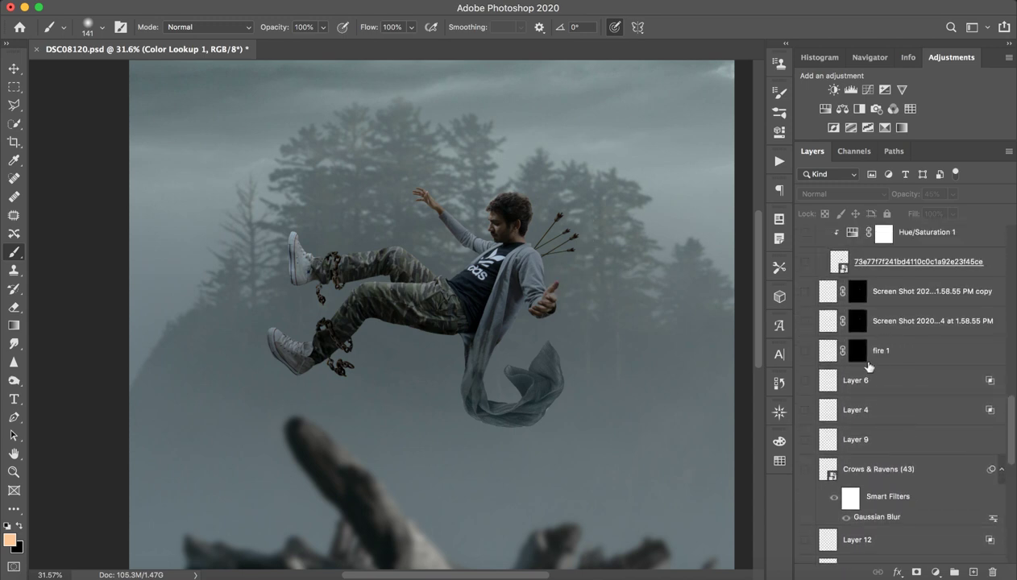
click(804, 352)
key(z)
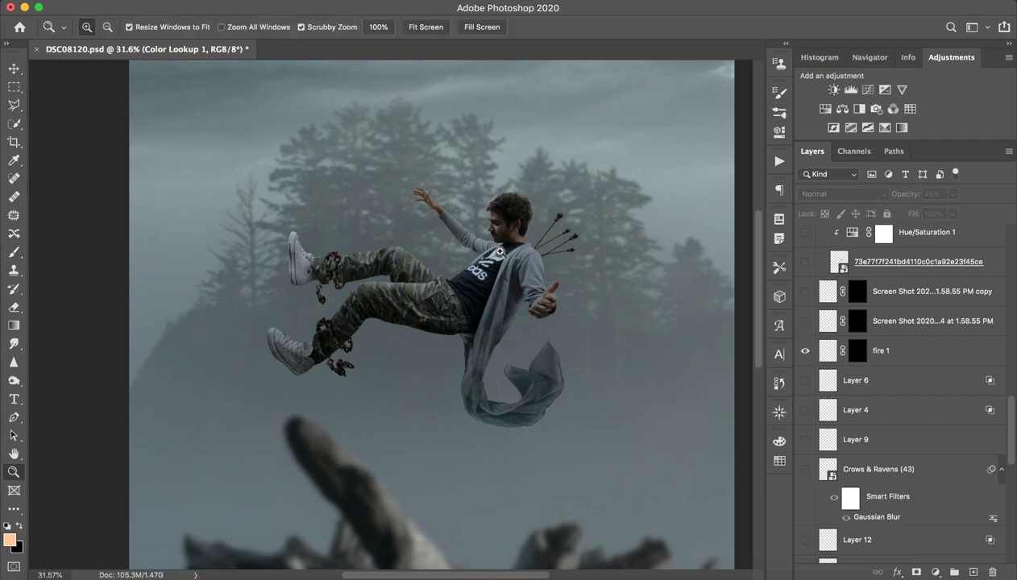
mouse_move(497, 247)
mouse_down()
mouse_move(597, 253)
mouse_move(480, 288)
mouse_up()
key(b)
key(z)
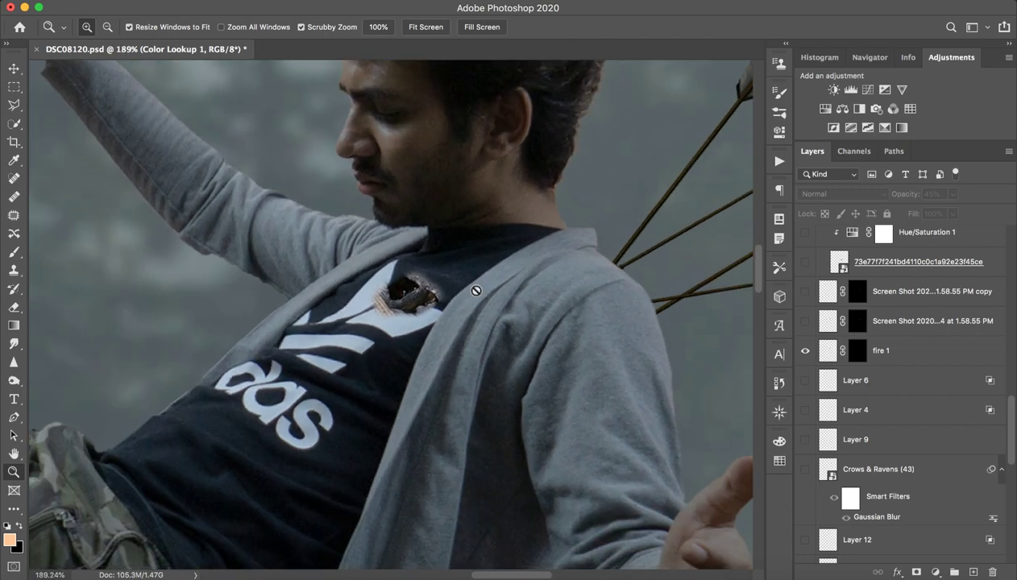
key(b)
scroll(893, 399, up, 3)
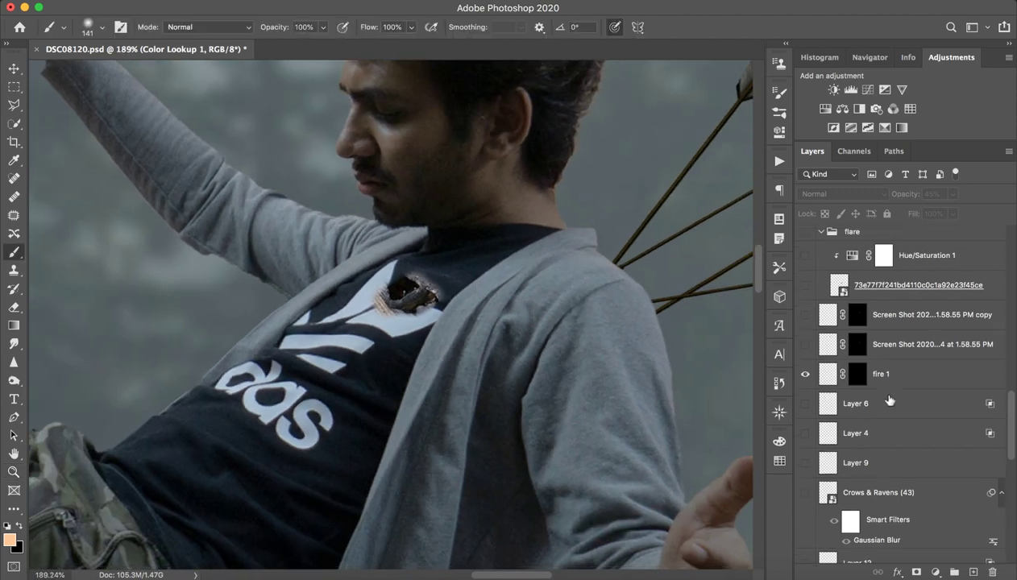
Select the fire 1 layer, reduce the brush to 41 px, and disable and re-enable the layer's mask to expose the source photo
click(904, 386)
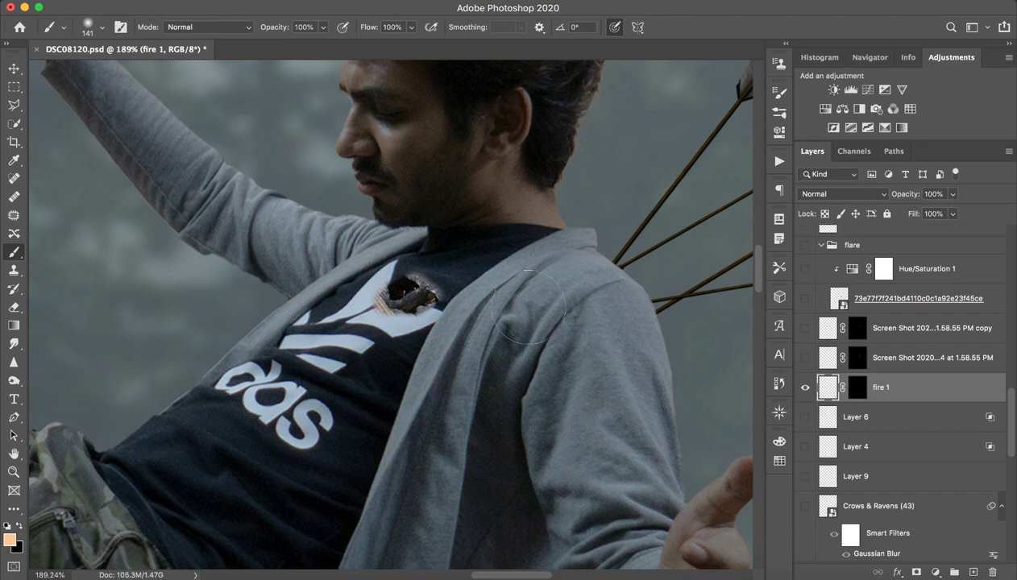
ctrl+alt+drag(485, 314, 414, 323)
shift+click(857, 395)
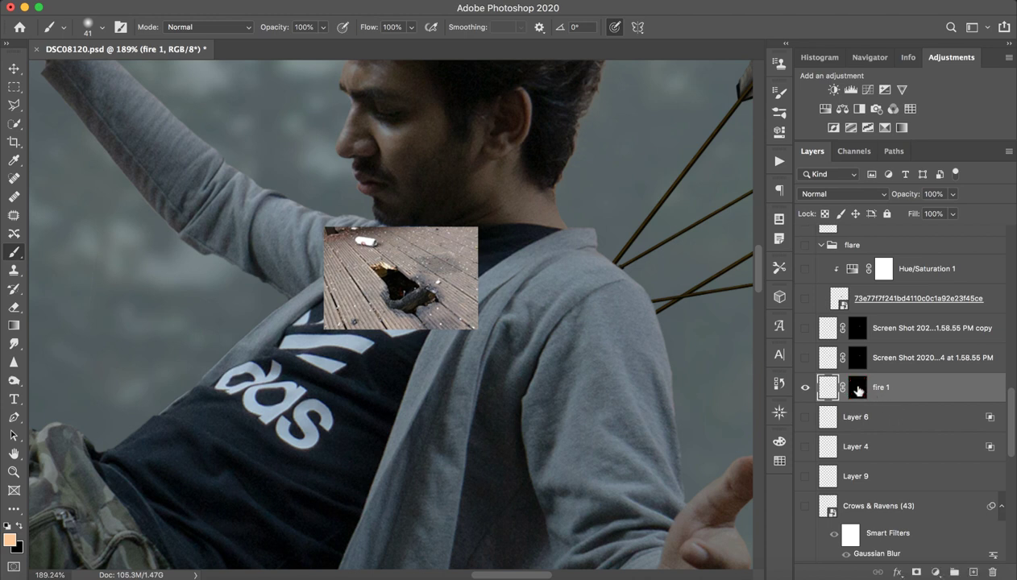
shift+click(847, 385)
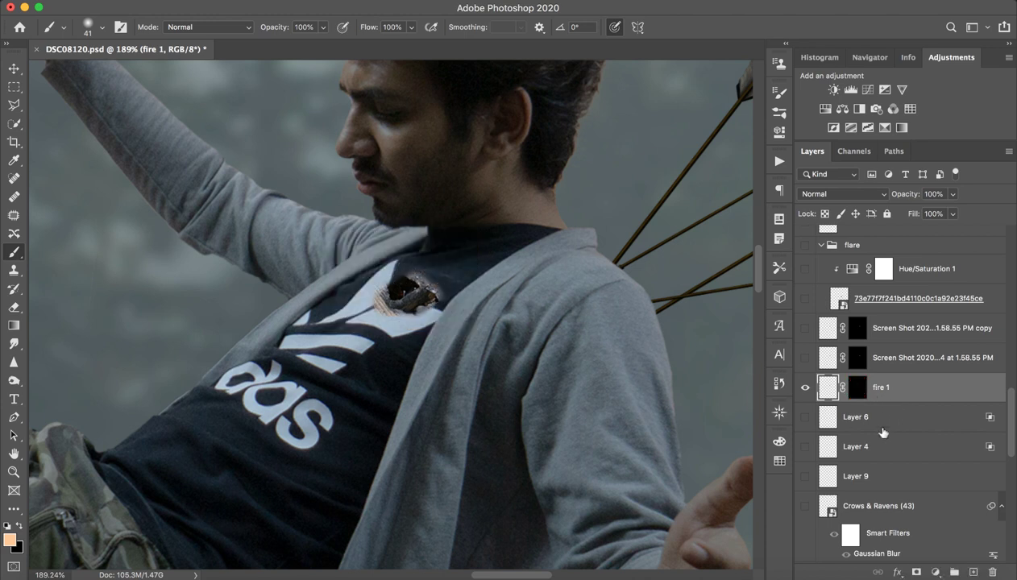
Show the first Screen Shot layer, disable and re-enable its mask to expose the torn denim, and show its masked copy
click(805, 358)
shift+click(859, 362)
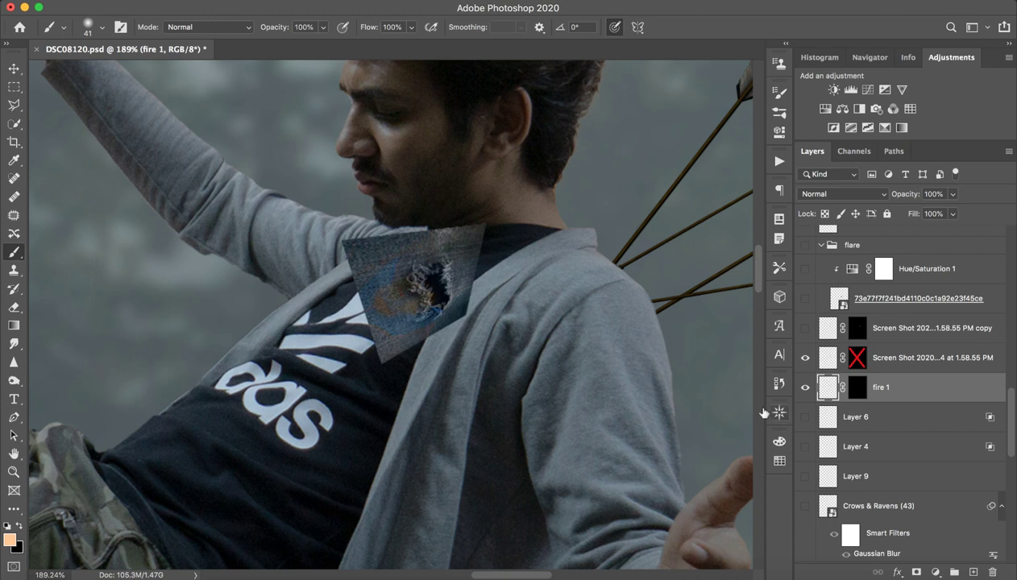
shift+click(852, 362)
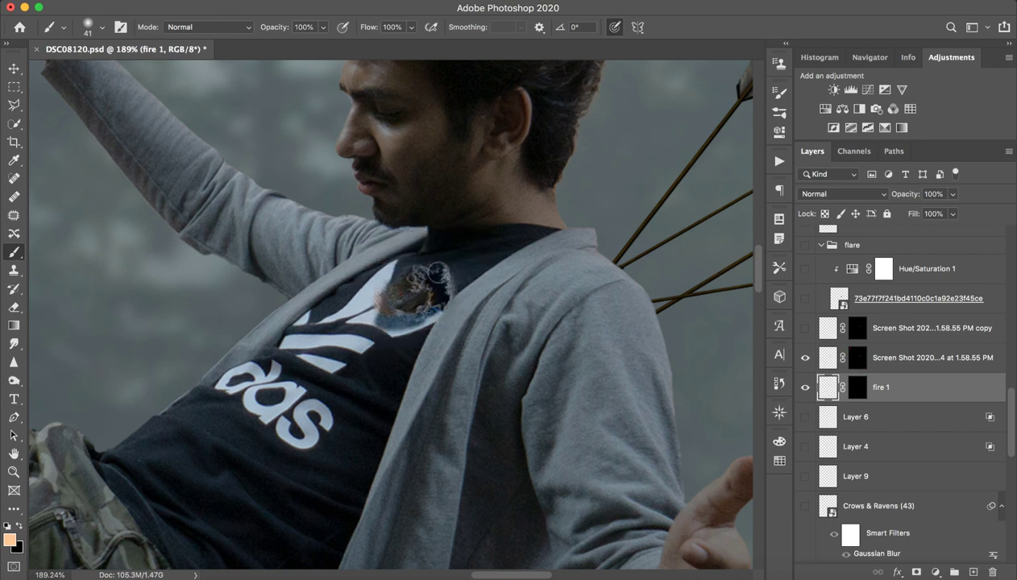
click(805, 328)
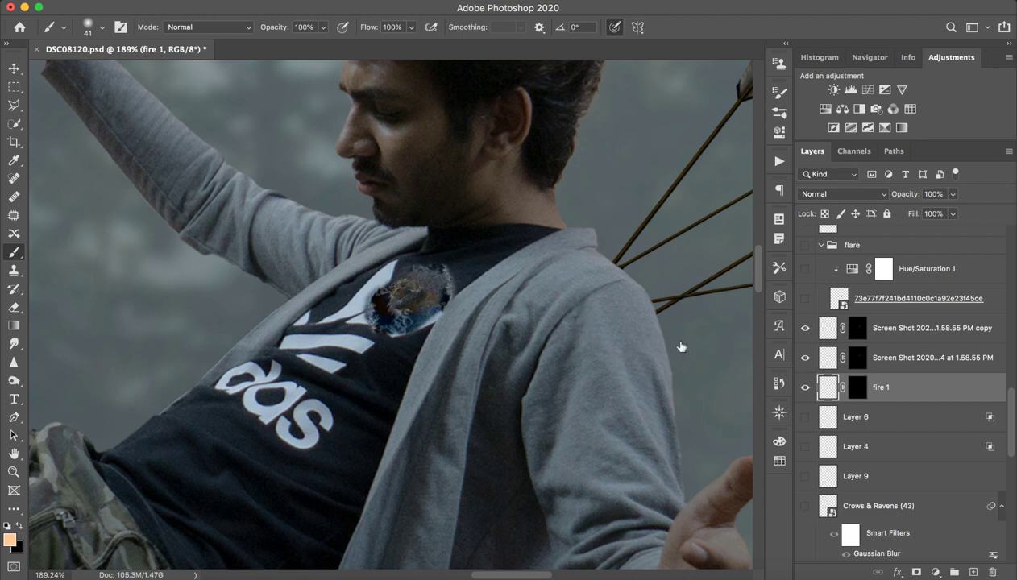
Show the flare group's fire texture over the chest hole and open the settings of its clipped Hue/Saturation 1 adjustment
click(804, 299)
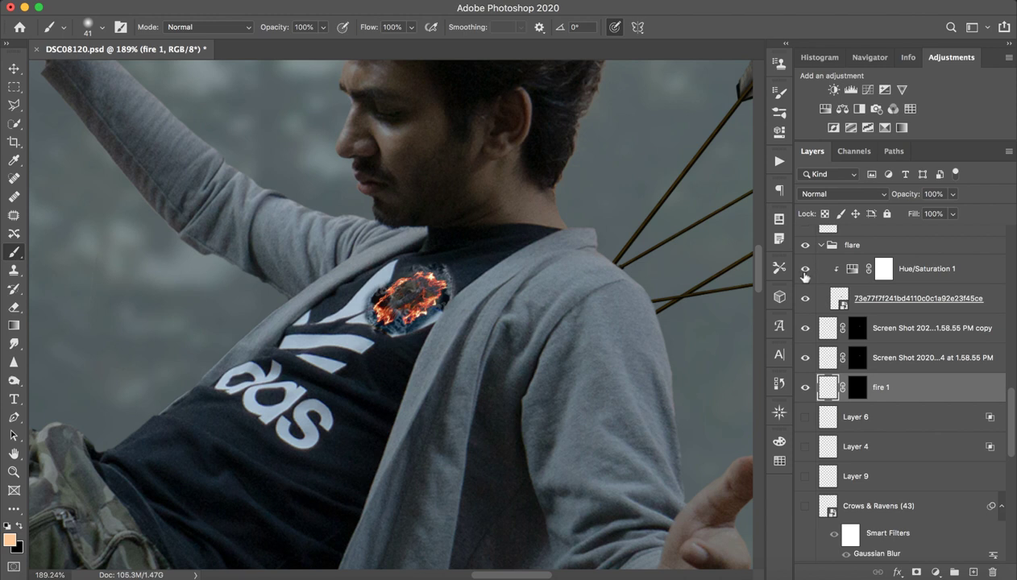
double_click(852, 274)
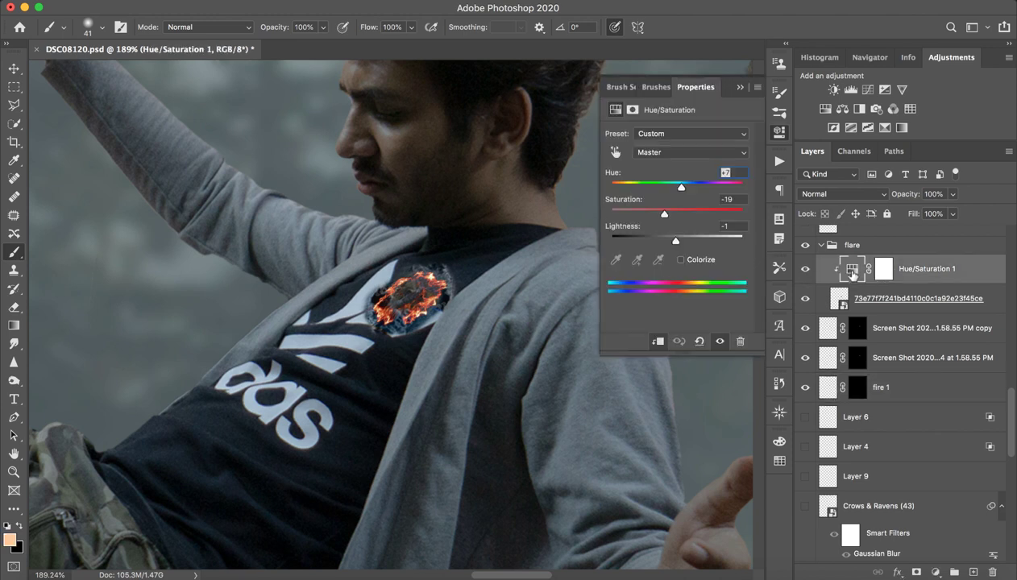
Close the Hue/Saturation settings, collapse the flare group, and toggle the group's visibility to compare the chest hole with and without it
click(740, 88)
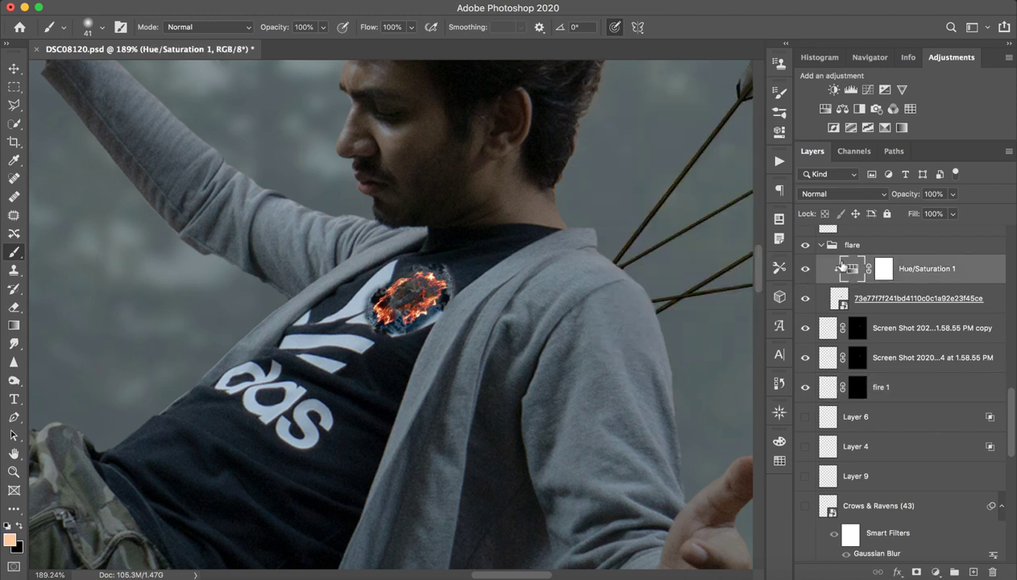
scroll(820, 283, up, 2)
click(820, 282)
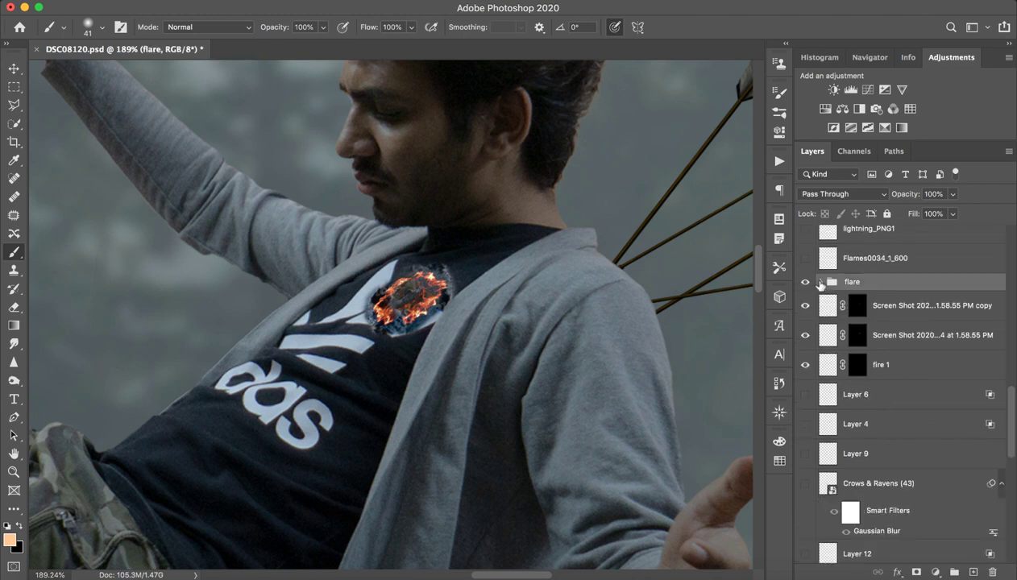
click(805, 282)
click(805, 282)
Show the Flames0034_1_600 layer over the chest hole, and show and select the lightning_PNG1 layer with the whole composite in view
scroll(883, 286, up, 5)
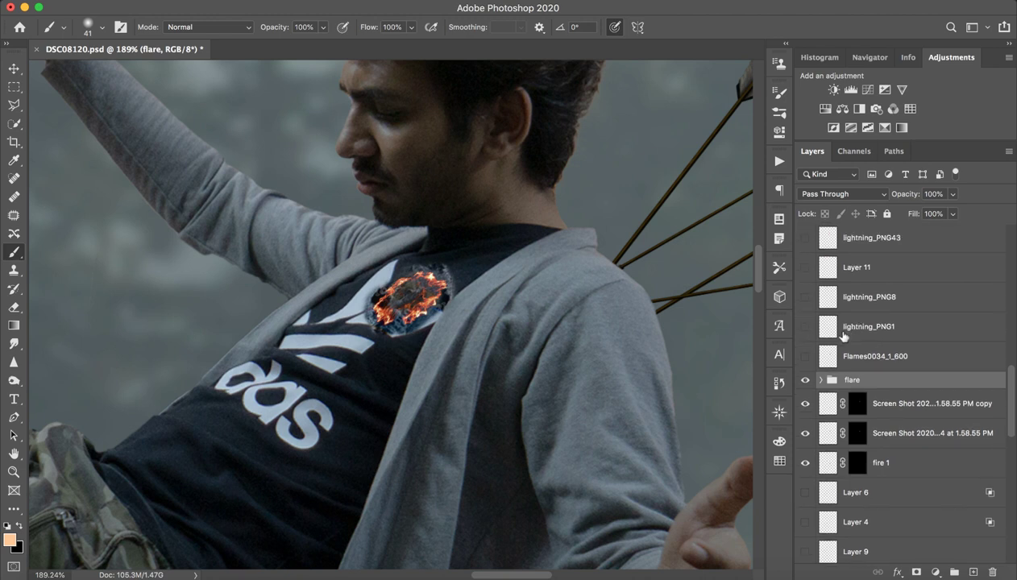
click(804, 357)
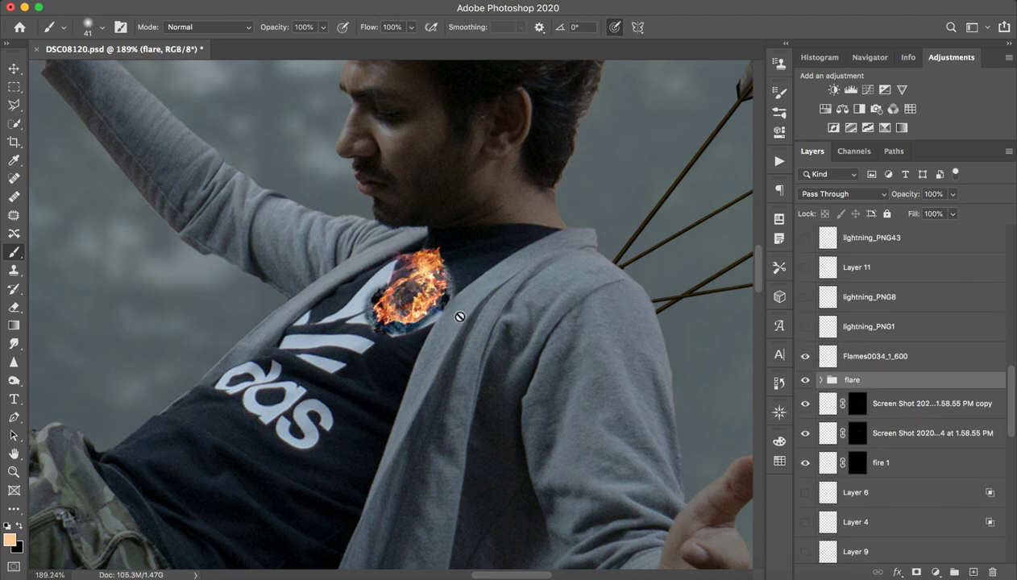
click(806, 334)
click(808, 333)
click(806, 332)
key(z)
drag(725, 333, 524, 346)
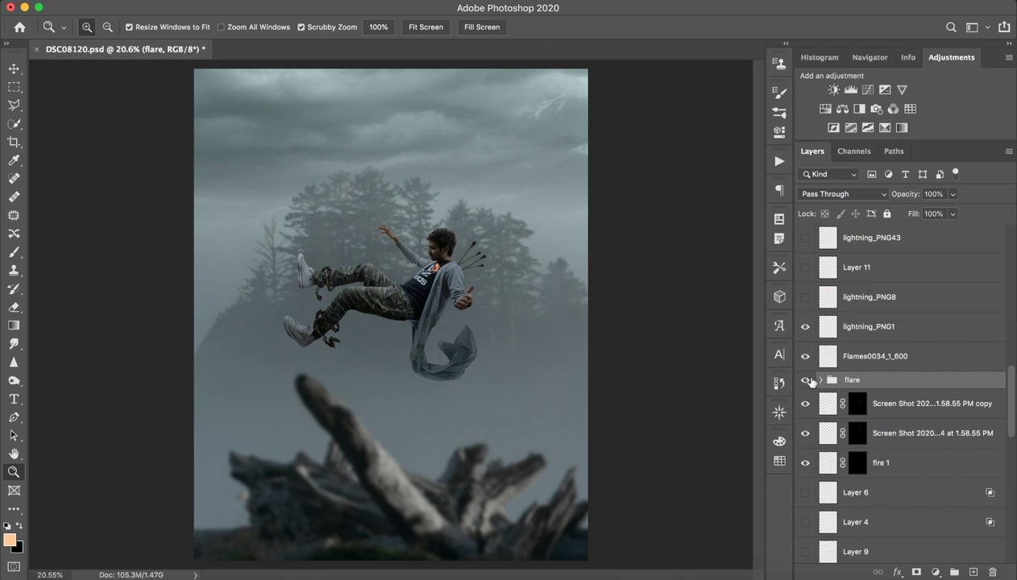
click(806, 330)
click(804, 328)
click(876, 340)
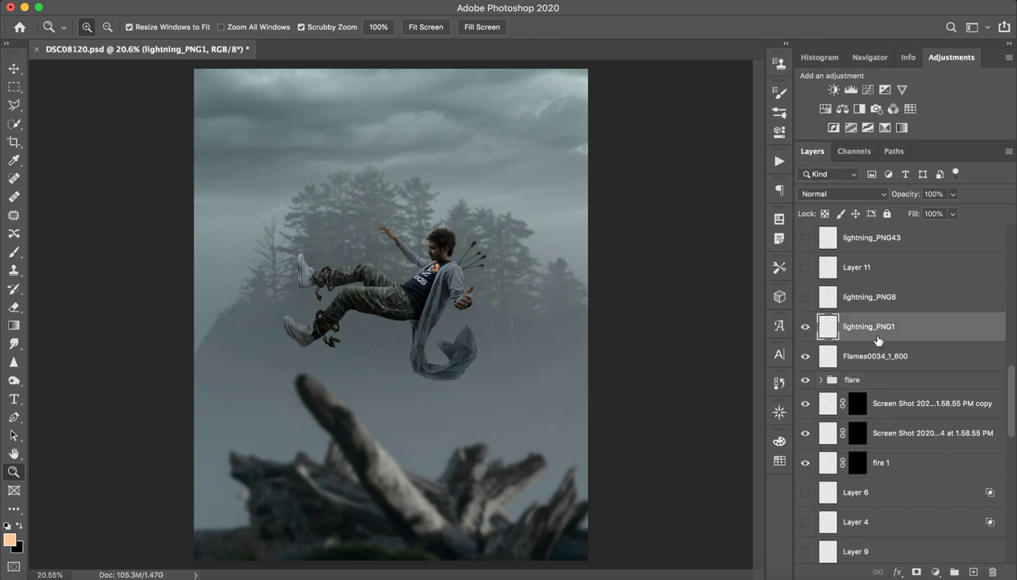
Show and select the lightning_PNG8 bolt striking the man's chest, comparing the image with and without it
click(805, 298)
click(870, 300)
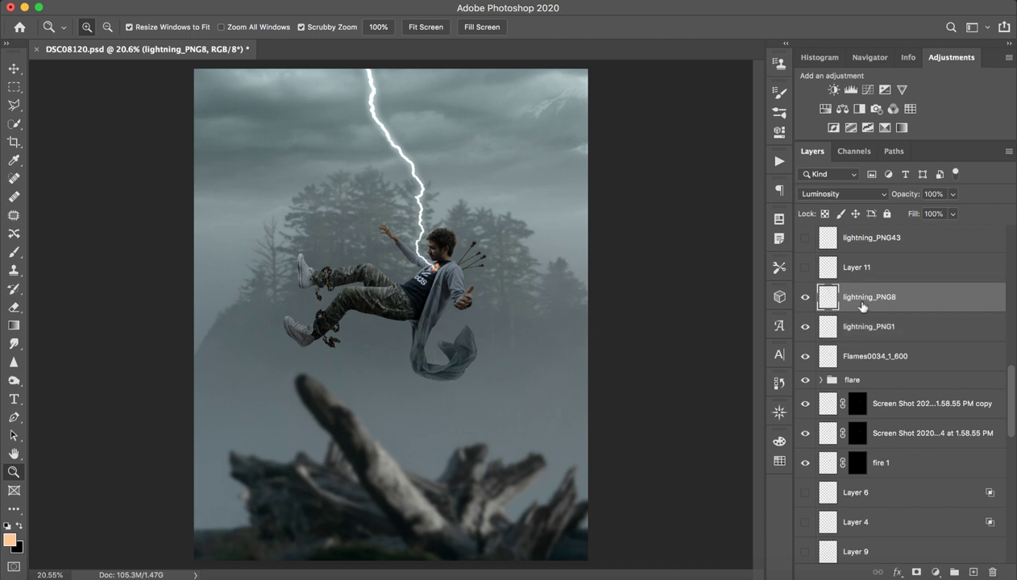
click(798, 298)
click(798, 298)
Show Layer 11 above the bolt, and hide and show lightning_PNG8 again to compare the whole composite
drag(423, 262, 460, 282)
scroll(655, 258, down, 3)
click(805, 268)
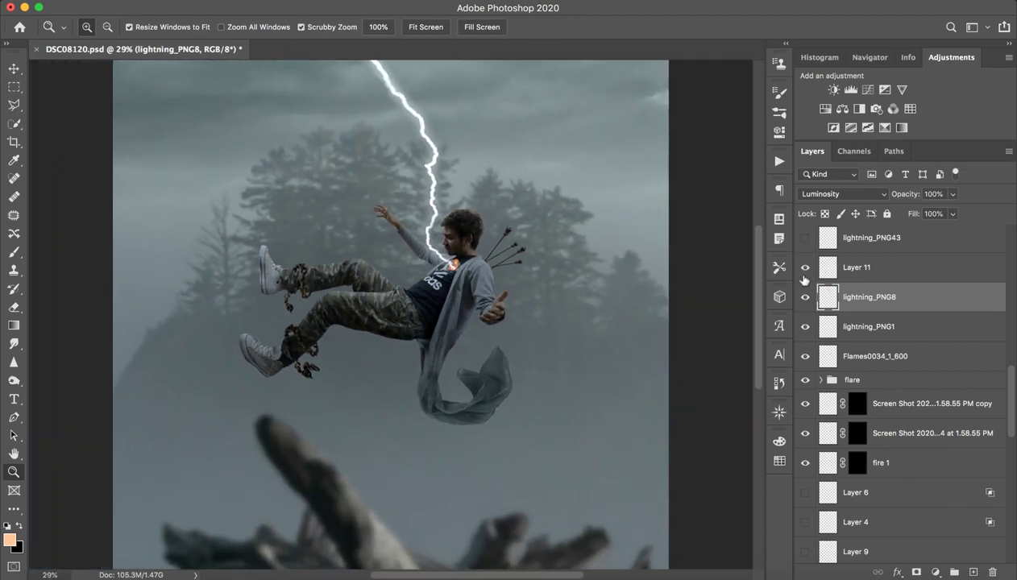
scroll(660, 251, down, 3)
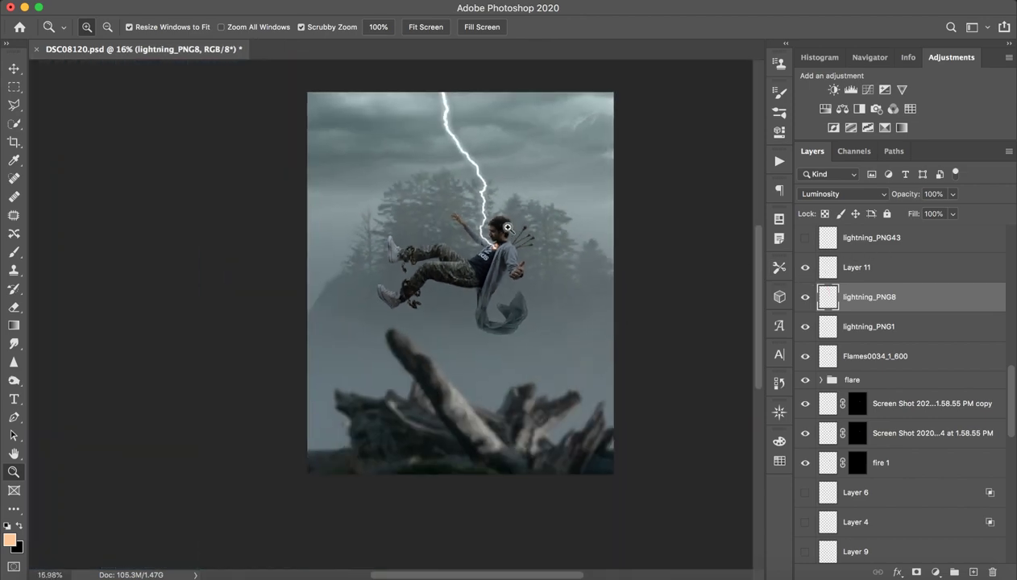
scroll(573, 226, up, 1)
click(805, 297)
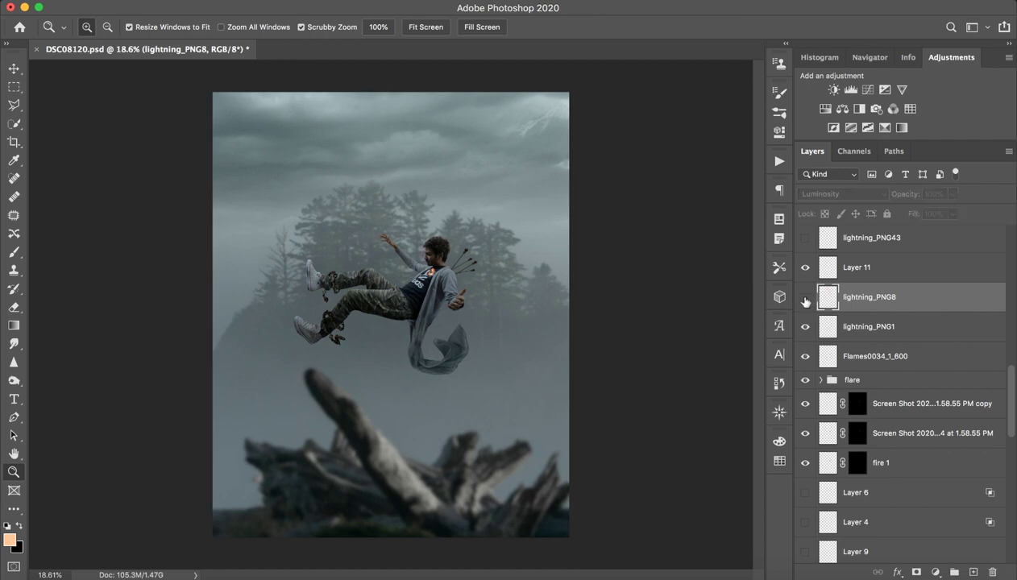
click(805, 298)
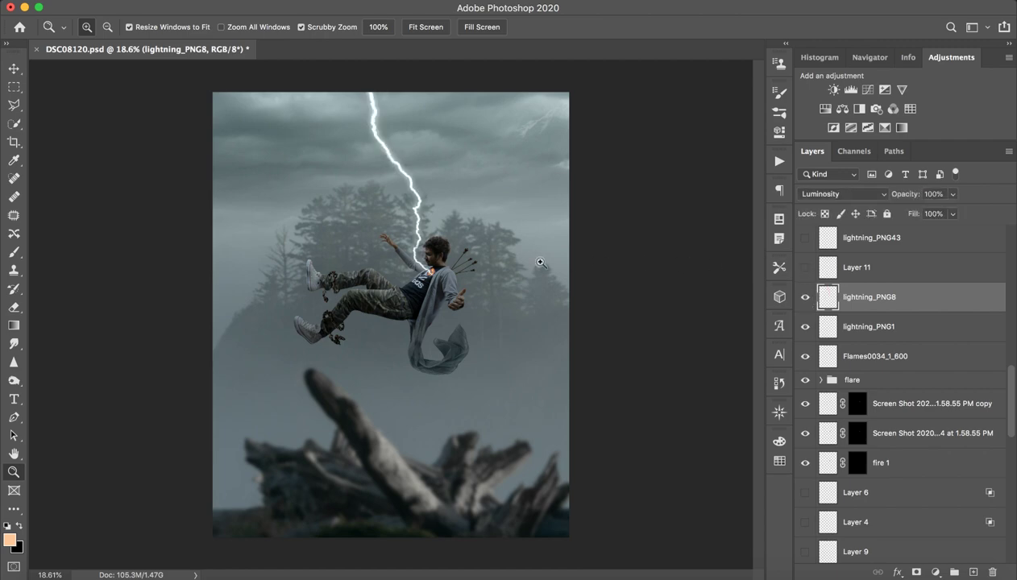
Inspect the chest hole up close, select Layer 11 and look through its blend modes, keeping Overlay
drag(427, 270, 564, 278)
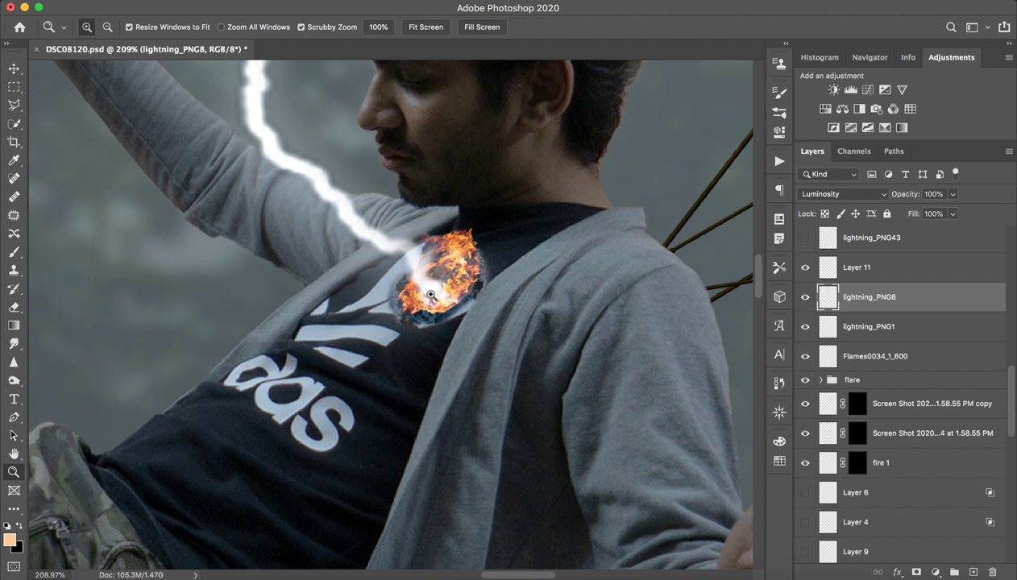
click(878, 277)
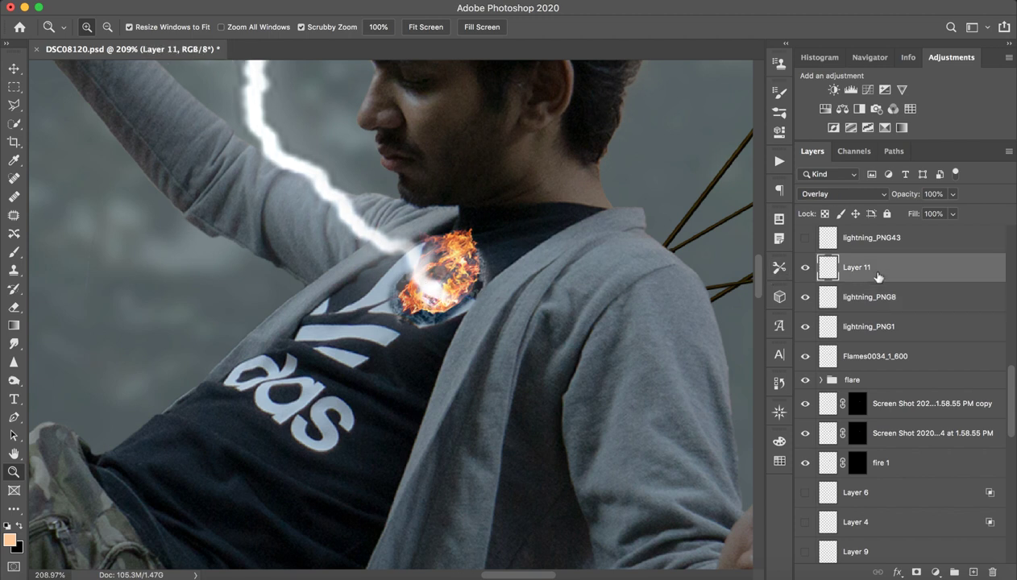
click(809, 194)
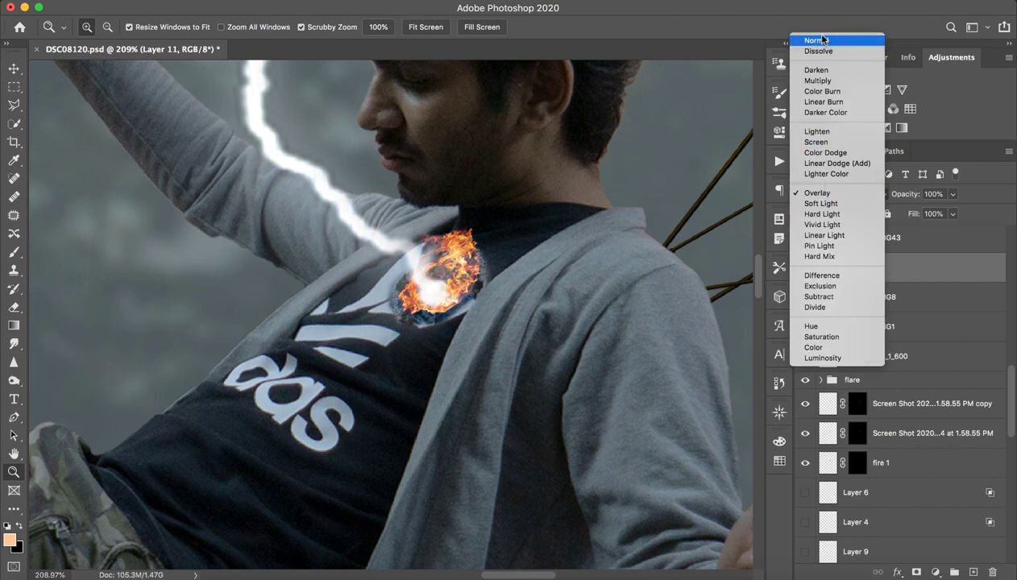
click(968, 309)
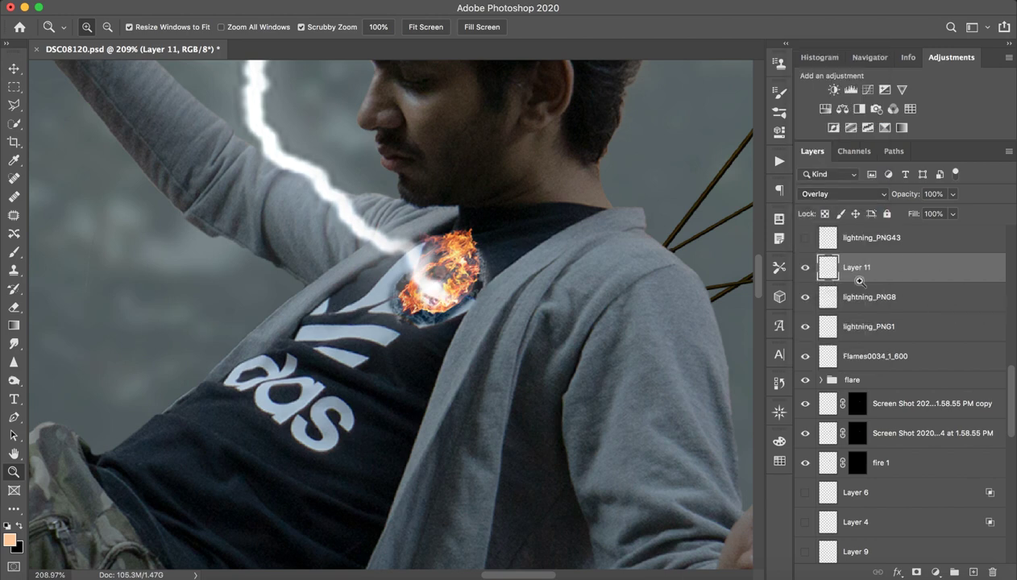
alt+click(483, 278)
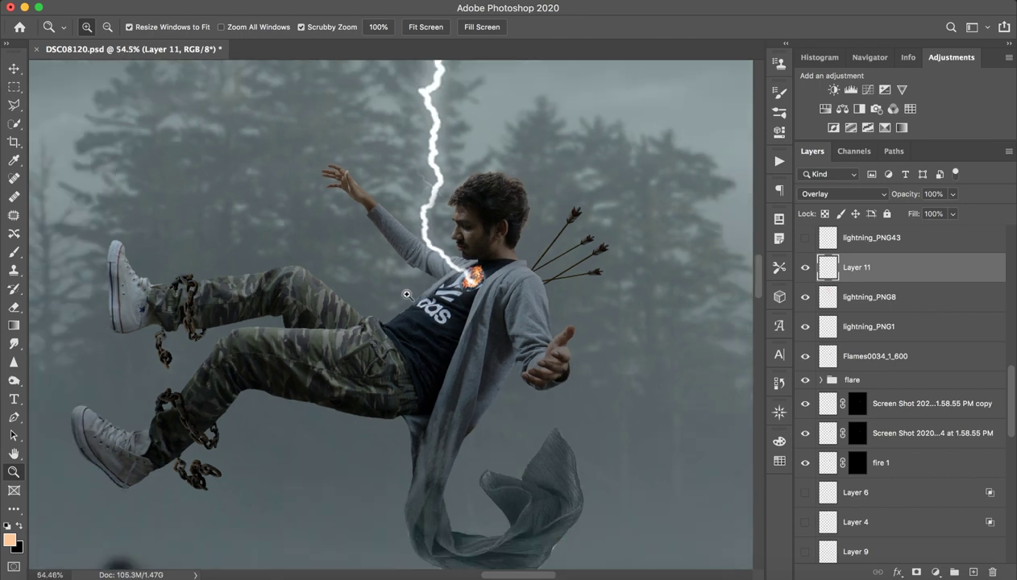
Select the lightning_PNG43 layer and show its faint lightning in the sky across the full composite
click(834, 237)
click(805, 240)
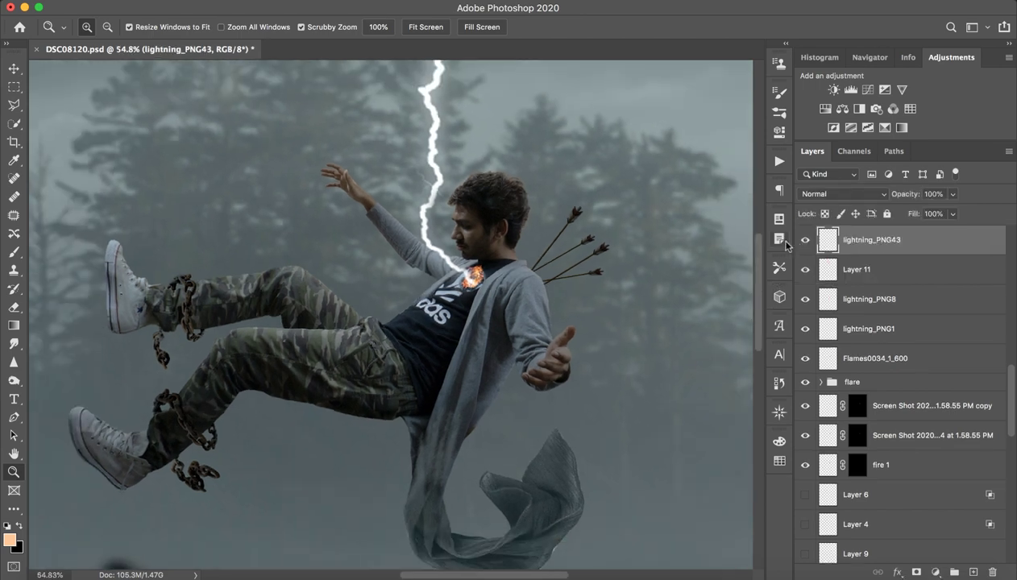
drag(488, 222, 548, 174)
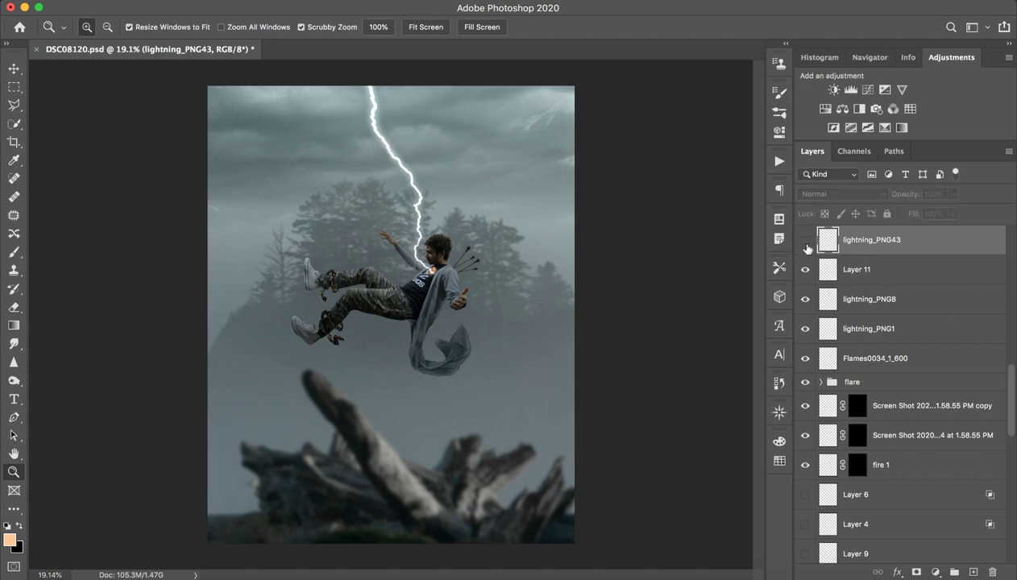
Show the toppng.com flying-debris layer and bring the particles behind the man's arm into close view
scroll(874, 305, up, 5)
scroll(914, 266, up, 1)
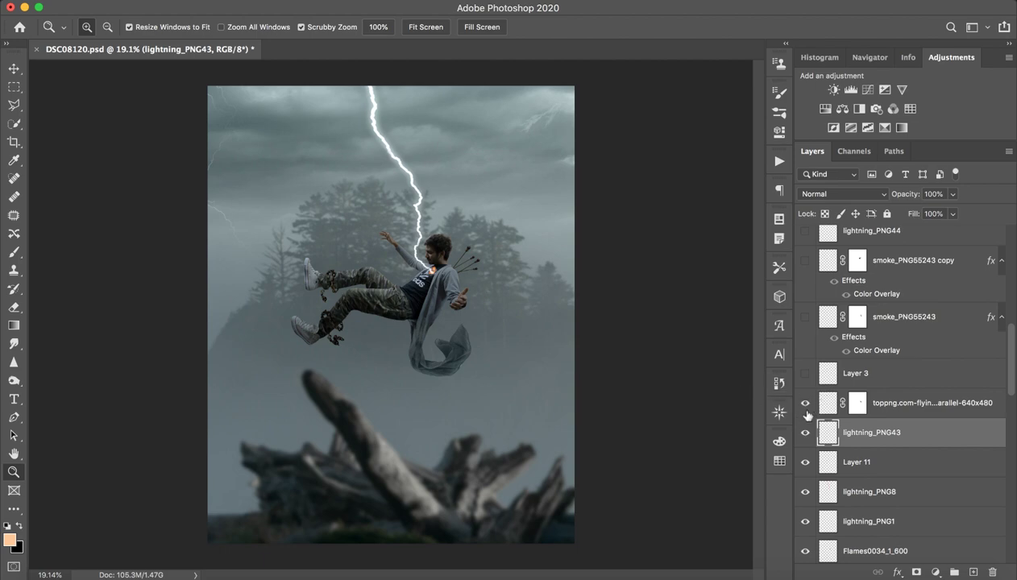
drag(472, 304, 489, 253)
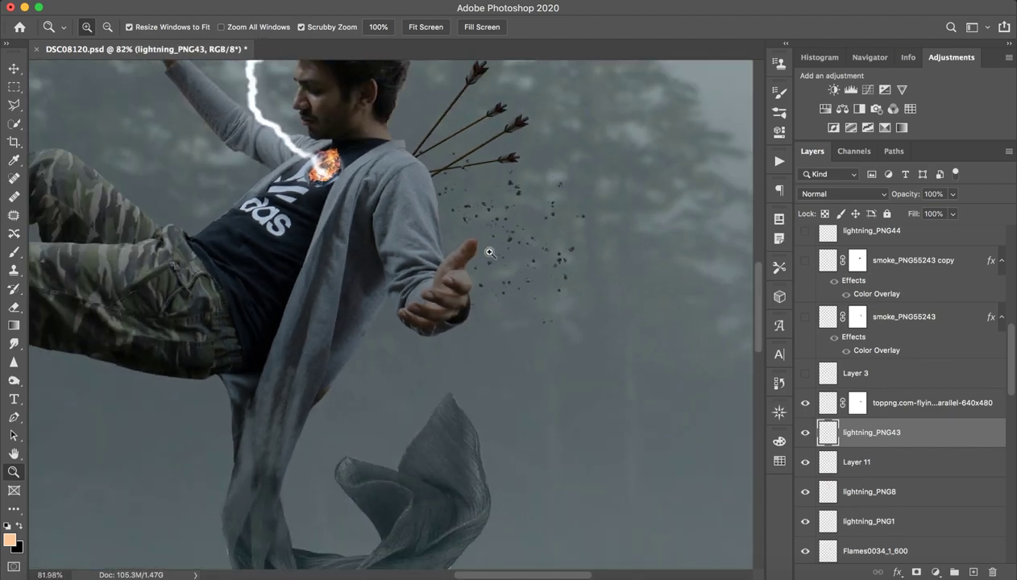
scroll(436, 216, up, 5)
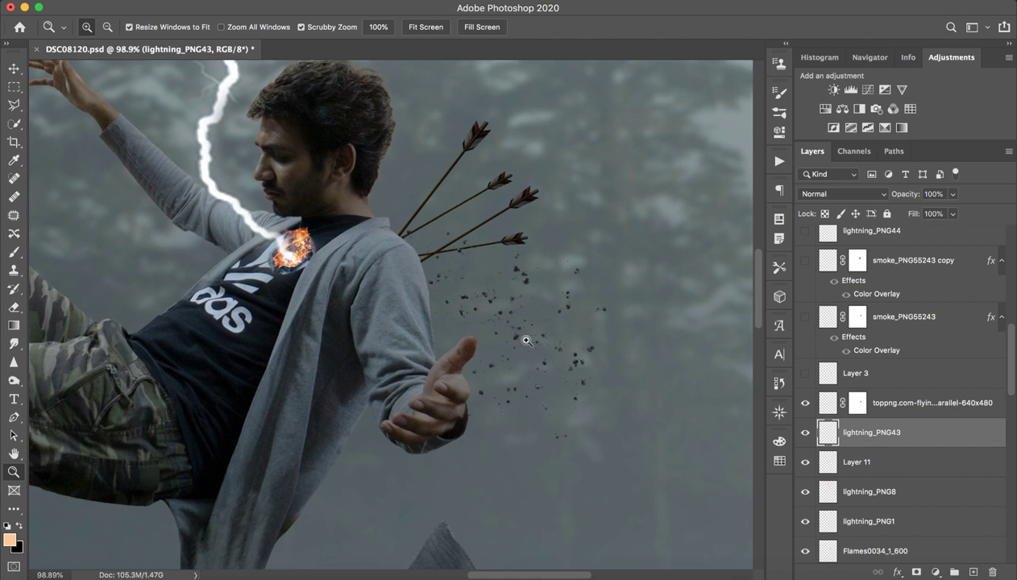
Select the flying-debris layer, compare the image with and without it, and disable and re-enable its layer mask
click(927, 409)
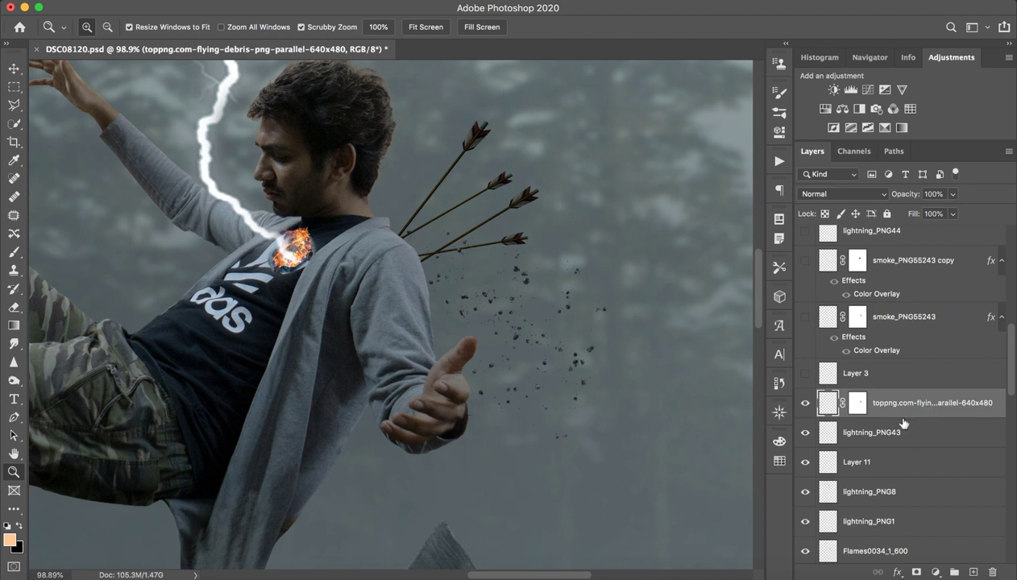
click(806, 403)
click(805, 403)
click(805, 403)
click(805, 403)
shift+click(861, 410)
shift+click(866, 411)
click(870, 373)
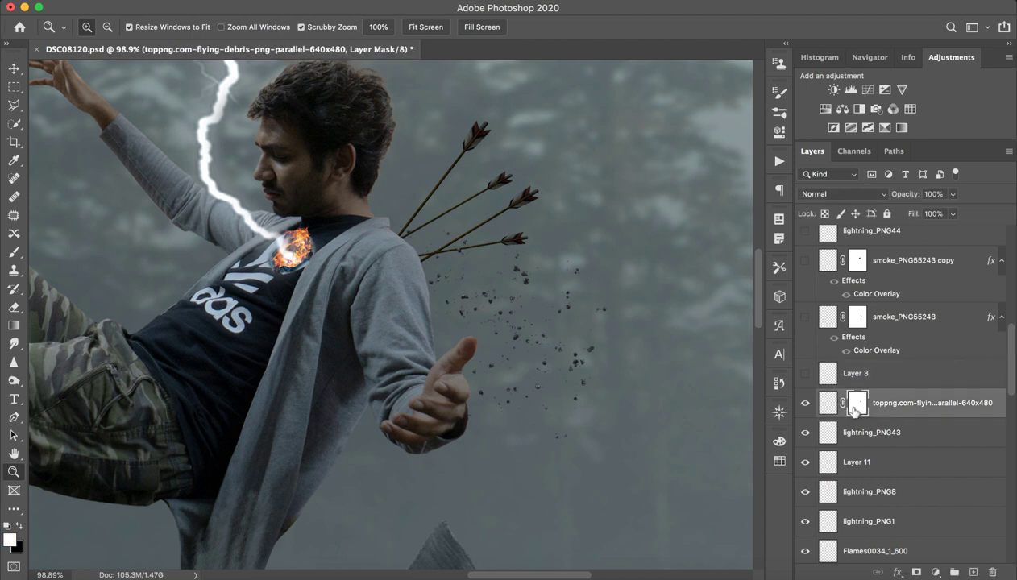
click(856, 403)
Select Layer 3, show its dark branching strokes behind the man's shoulder for comparison, and hide the layer again
click(880, 373)
click(804, 374)
click(804, 374)
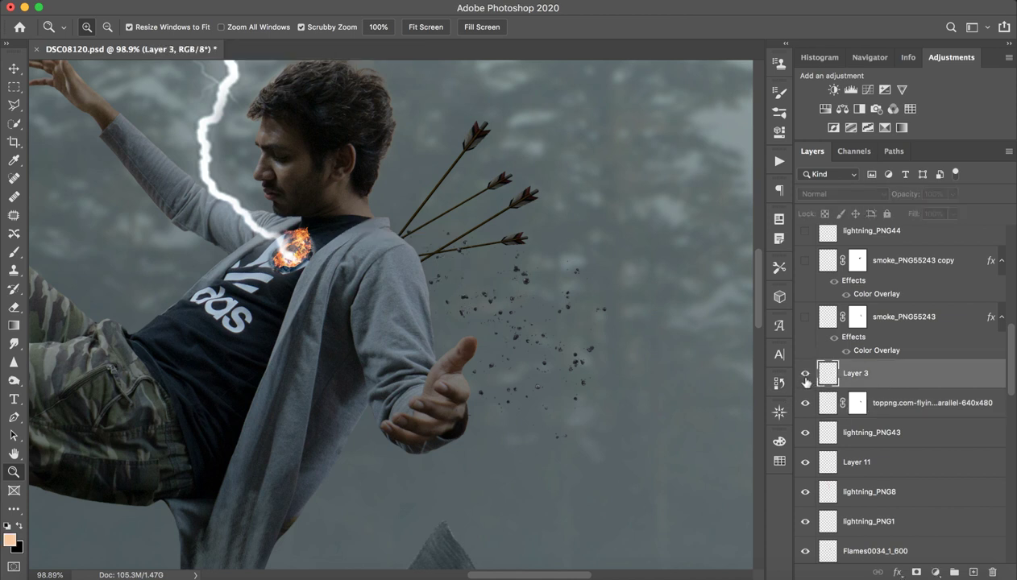
click(805, 374)
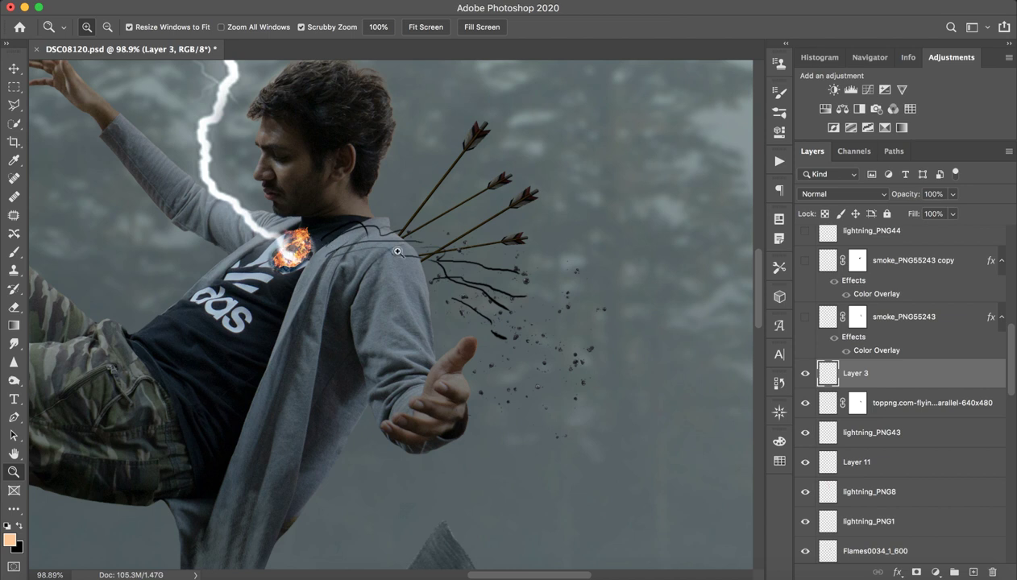
click(805, 374)
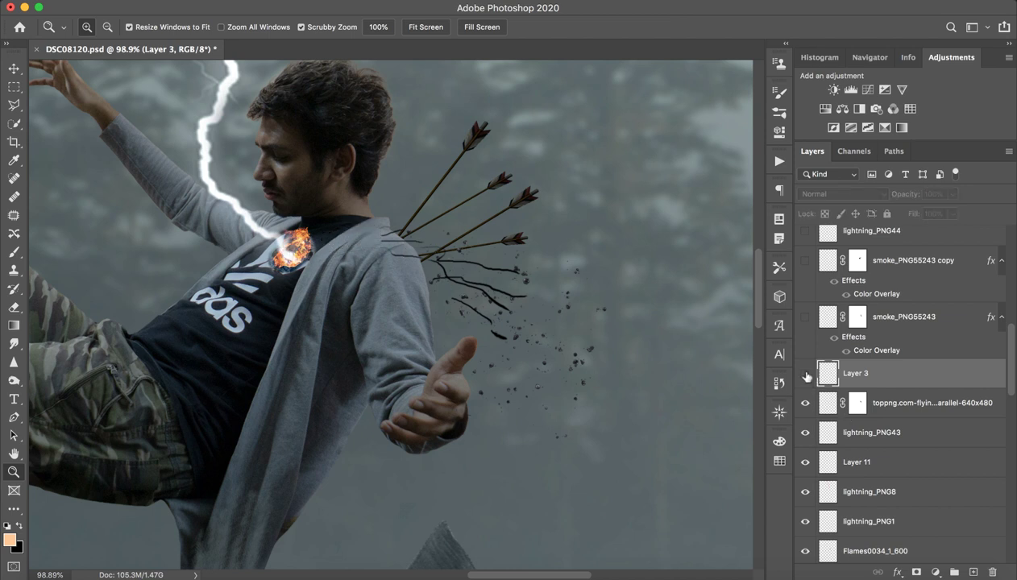
Show the smoke_PNG55243 layer, turn its mask and Color Overlay effect off to expose the original white smoke, and turn both back on
click(804, 319)
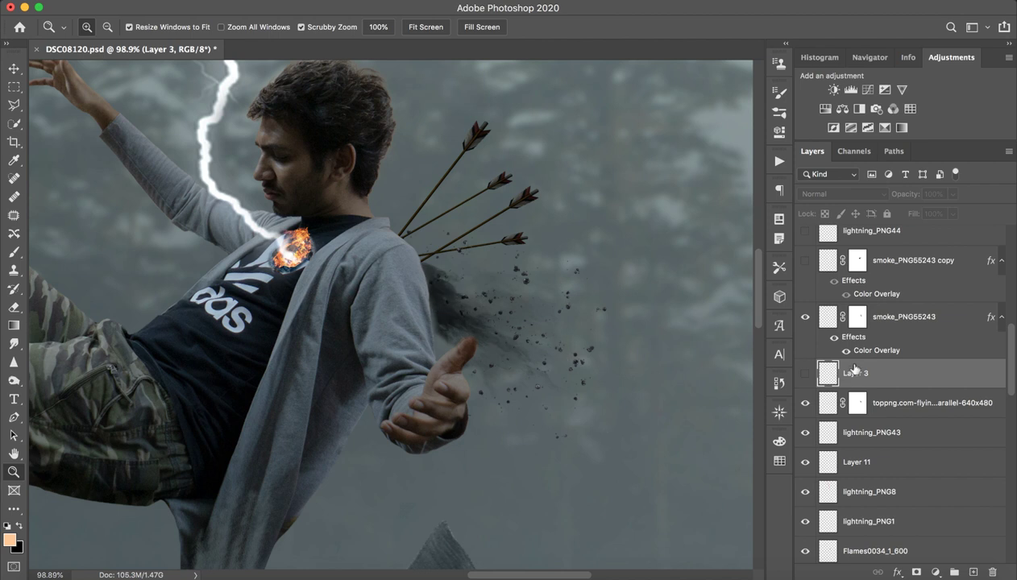
click(907, 321)
shift+click(858, 319)
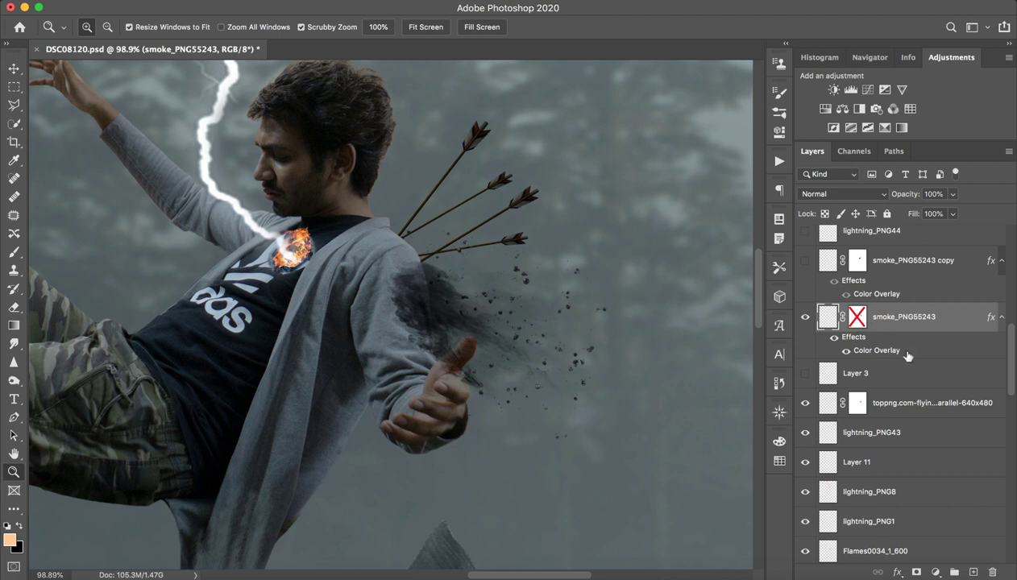
click(835, 337)
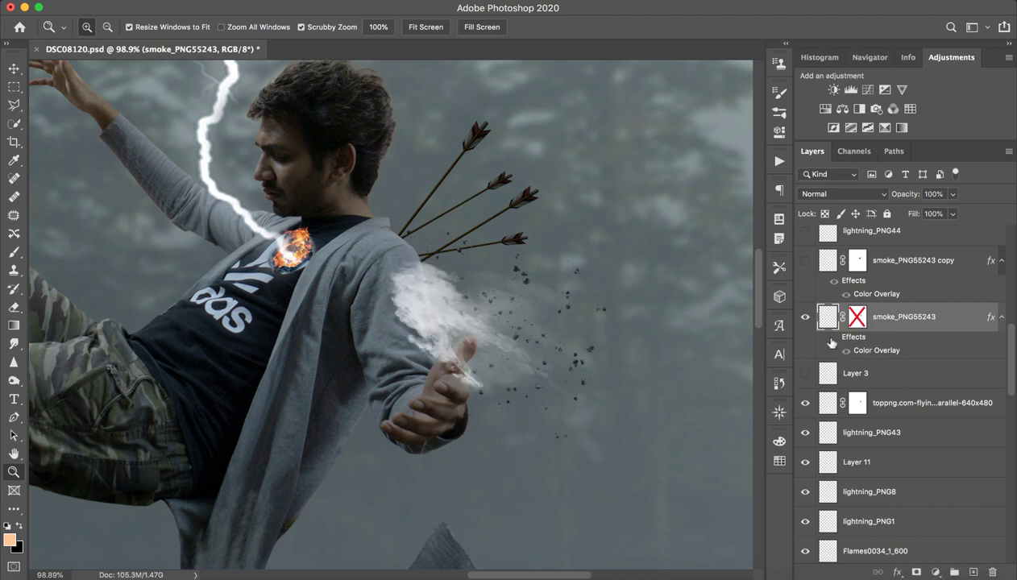
click(845, 352)
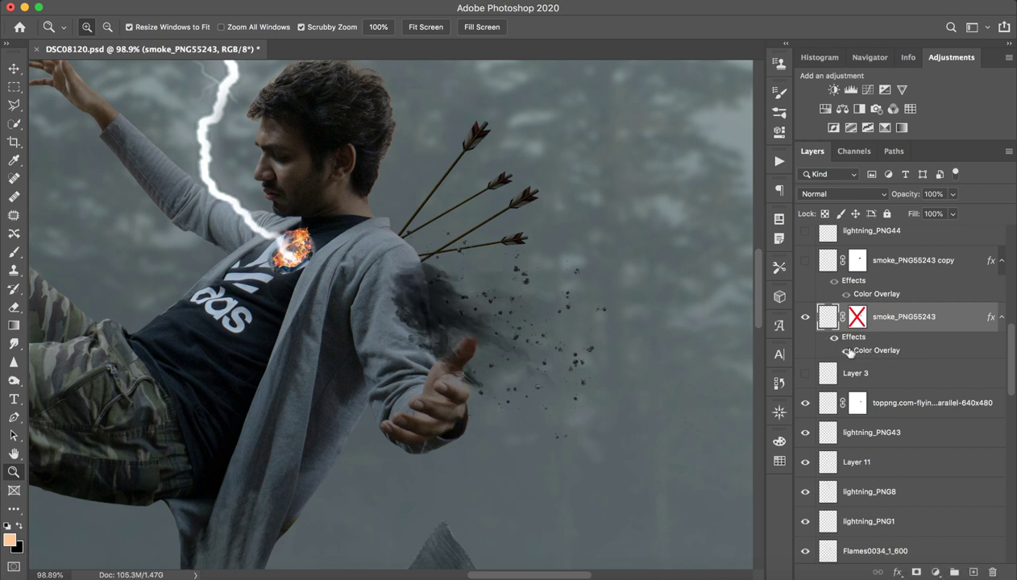
shift+click(855, 318)
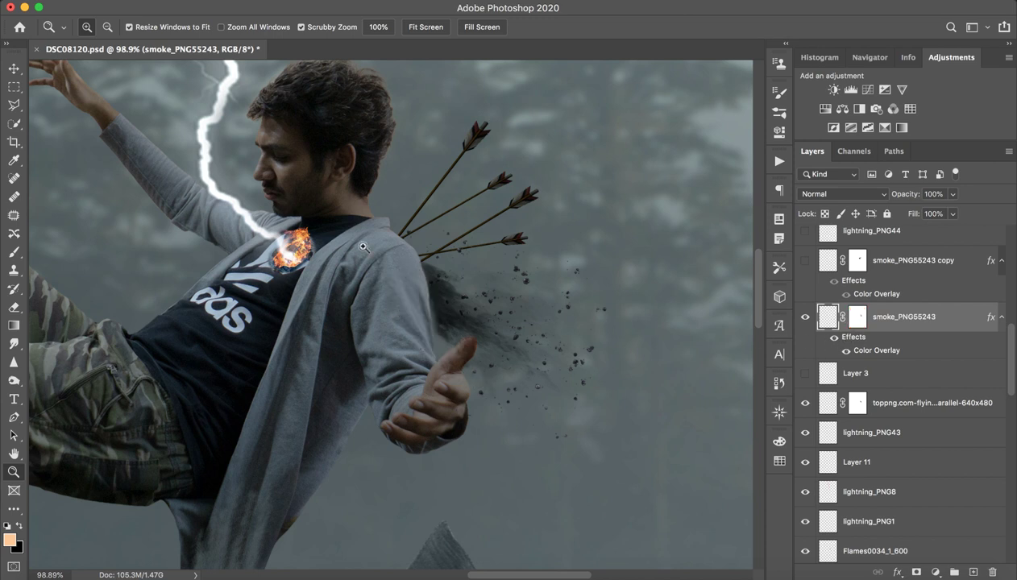
Show the smoke_PNG55243 copy and lightning_PNG44 layers, and bring most of the composite into view
scroll(897, 300, up, 4)
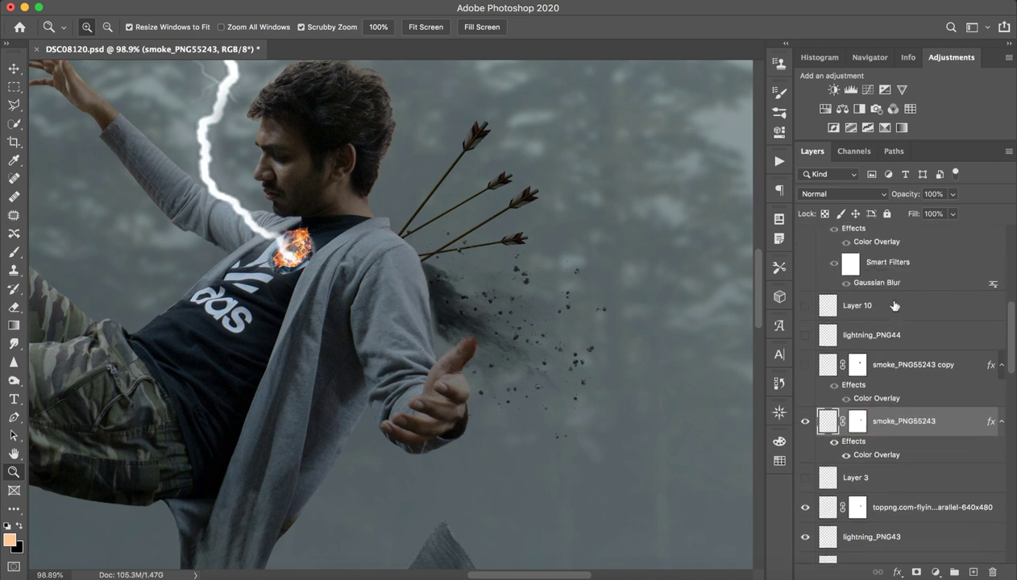
click(904, 372)
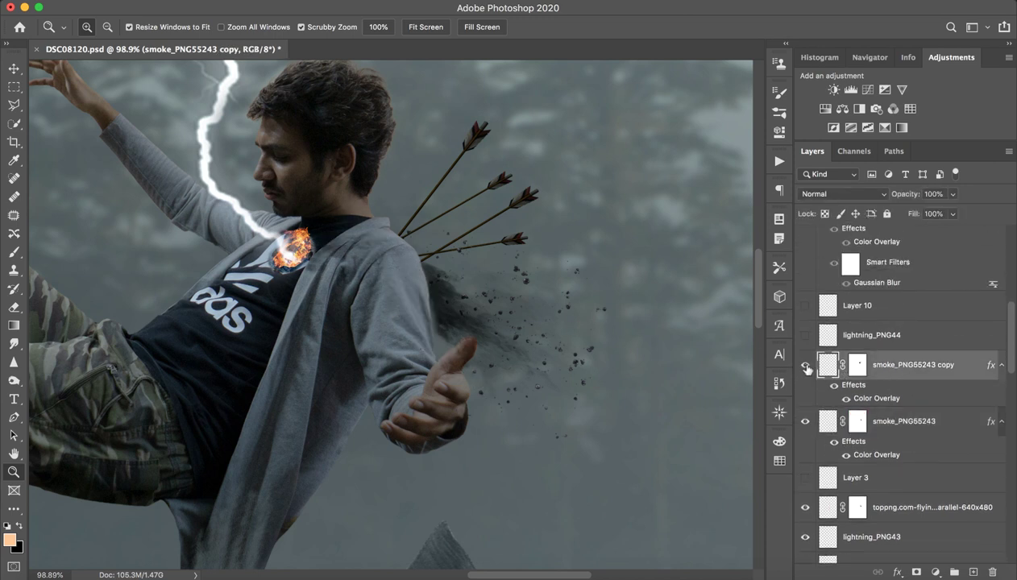
click(806, 366)
scroll(970, 346, up, 5)
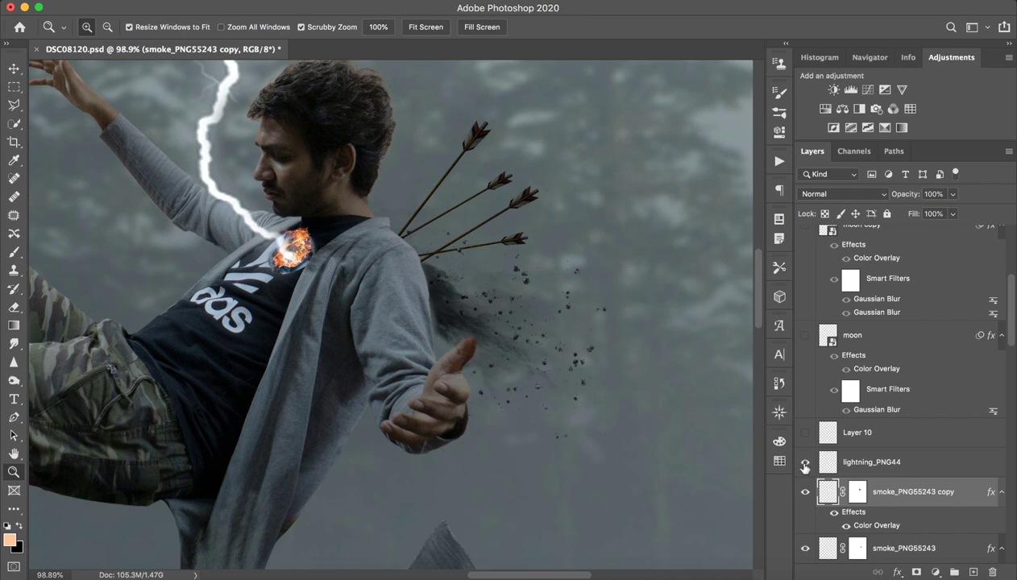
key(ctrl+0)
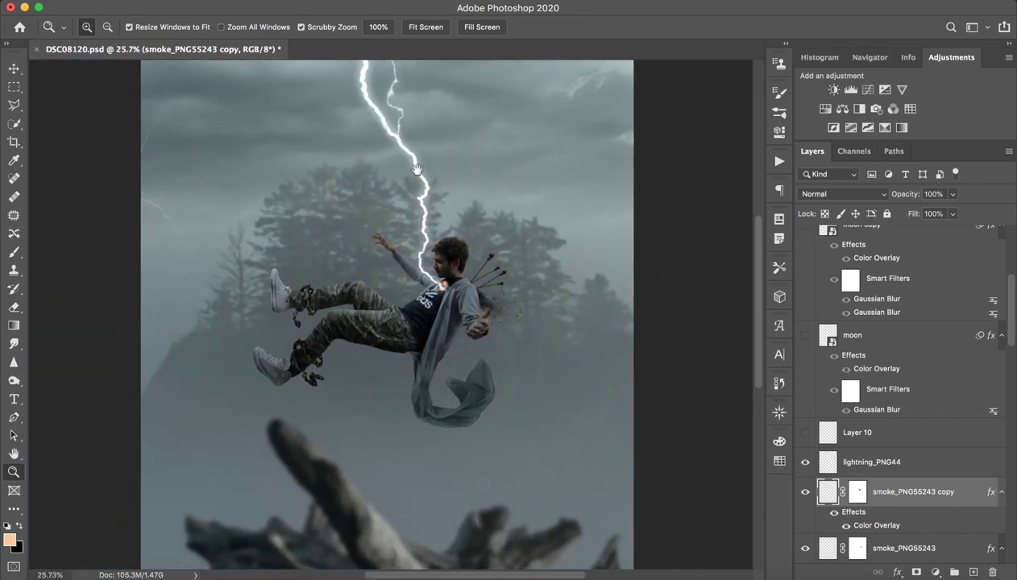
Set the lightning_PNG44 layer's blend mode to Luminosity and show Layer 10 above it in the full composite
drag(416, 169, 397, 219)
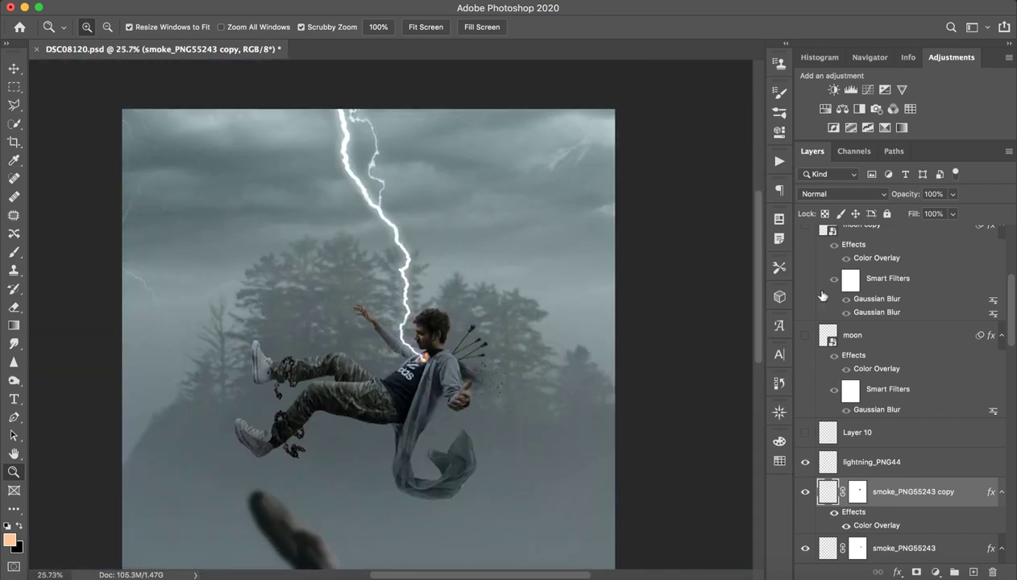
click(895, 462)
key(shift+minus)
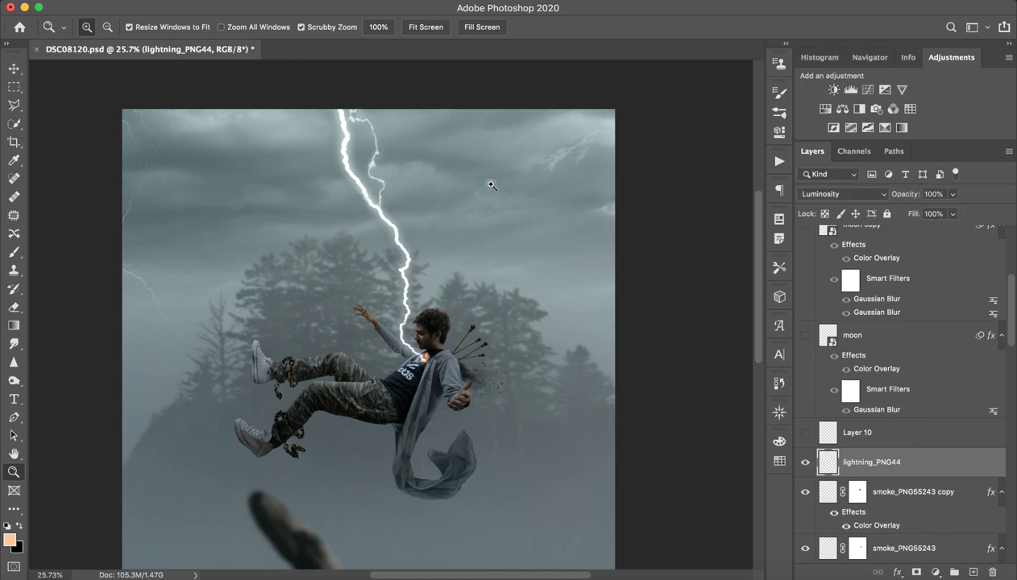
drag(343, 158, 395, 159)
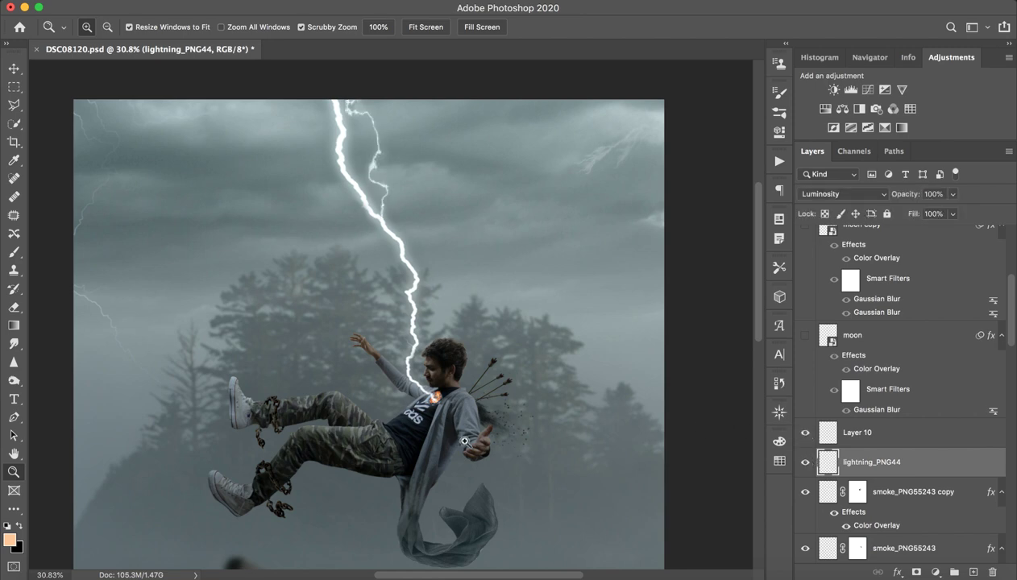
click(460, 436)
key(super+0)
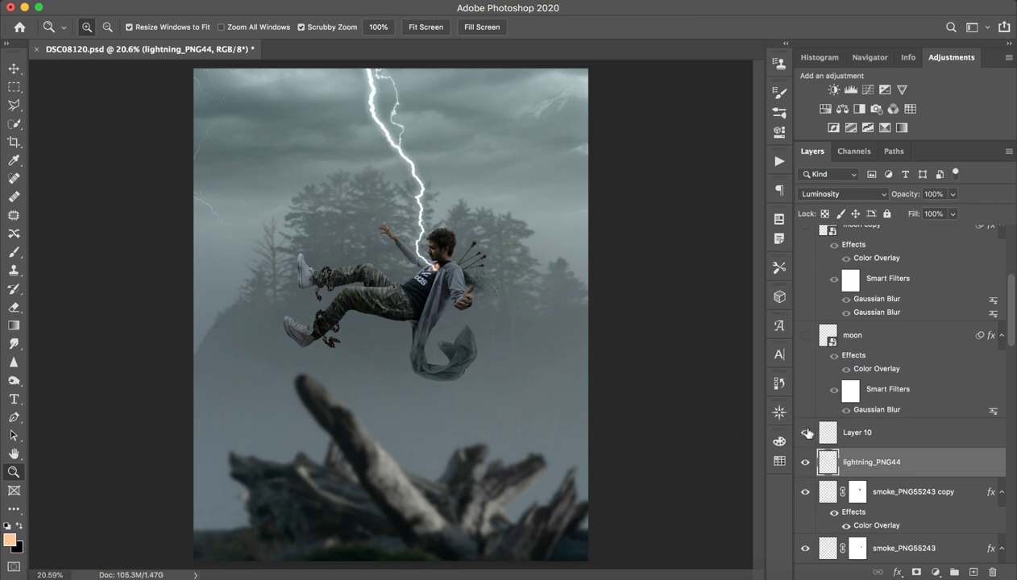
Show the moon and moon copy layers to add the crescent moon to the sky
click(902, 343)
click(804, 336)
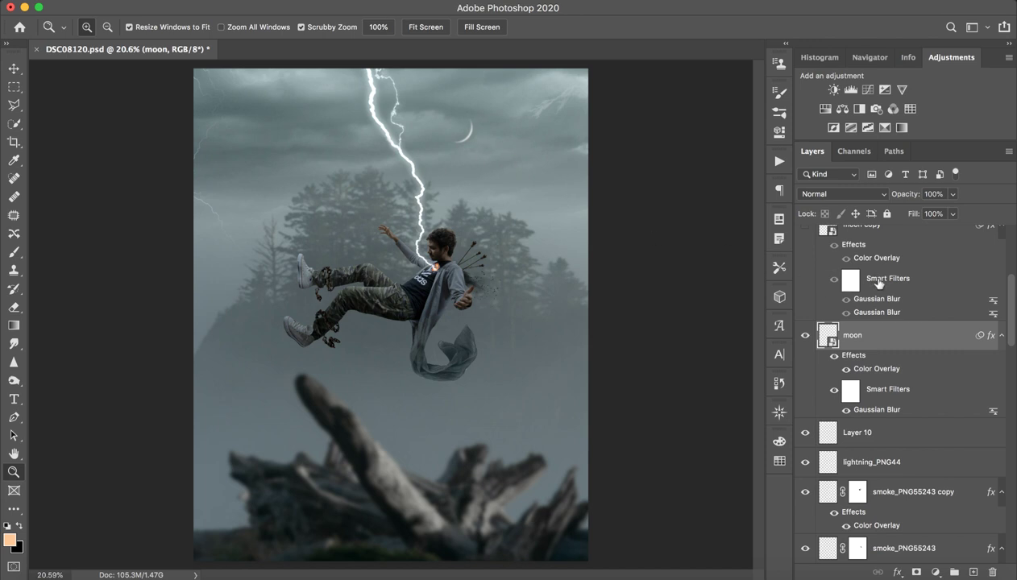
scroll(866, 279, up, 3)
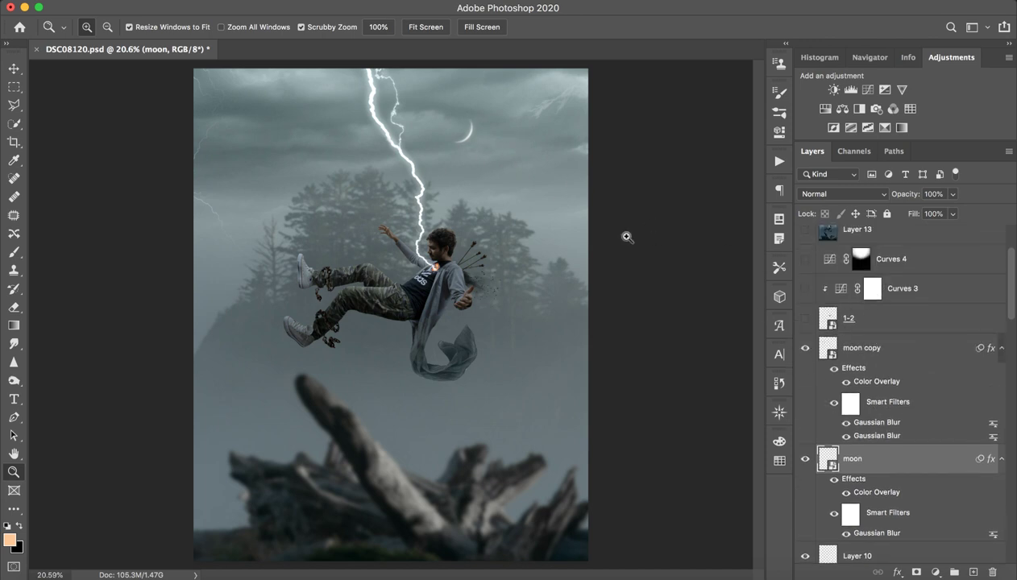
Show the 1-2 sparks layer, compare the image with and without it, and select it at the burning chest hole
click(804, 320)
click(804, 319)
click(804, 320)
drag(411, 249, 504, 251)
click(901, 323)
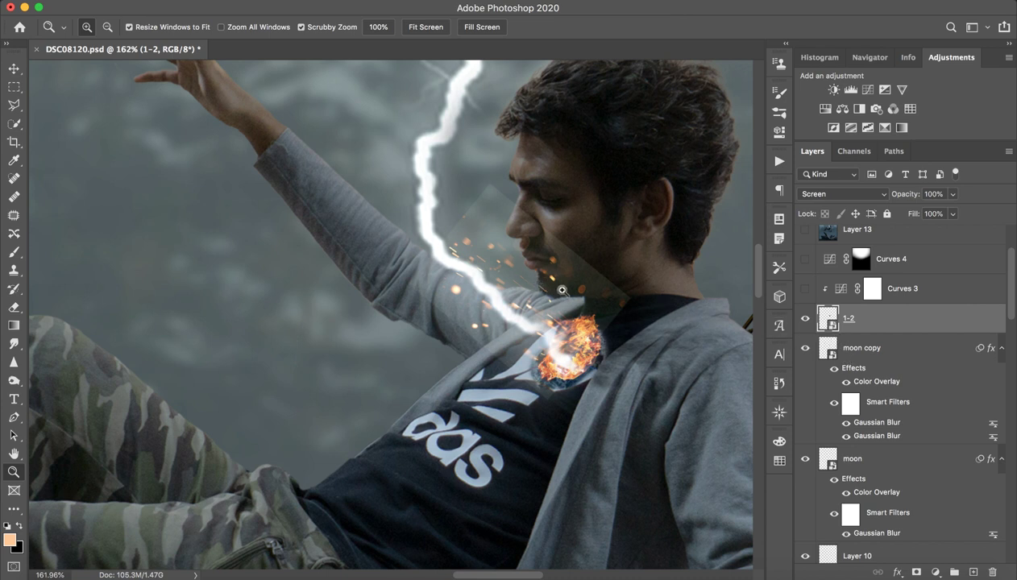
Show the clipped Curves 3 adjustment above the 1-2 layer and compare the sparks with and without it
click(924, 300)
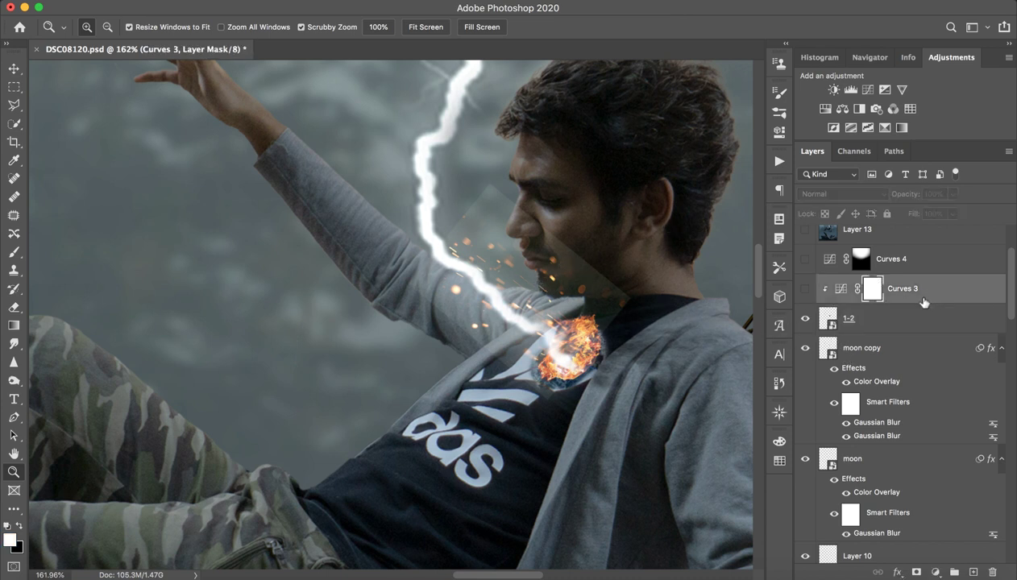
click(803, 292)
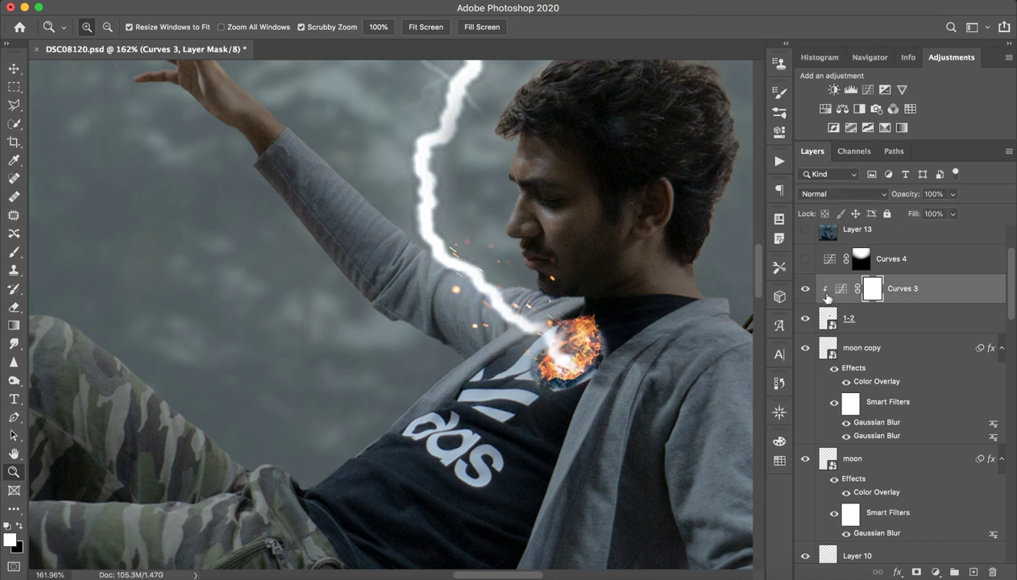
click(806, 295)
click(805, 291)
Open the Curves 3 settings, try raising the RGB curve's middle point, and undo the change
double_click(850, 292)
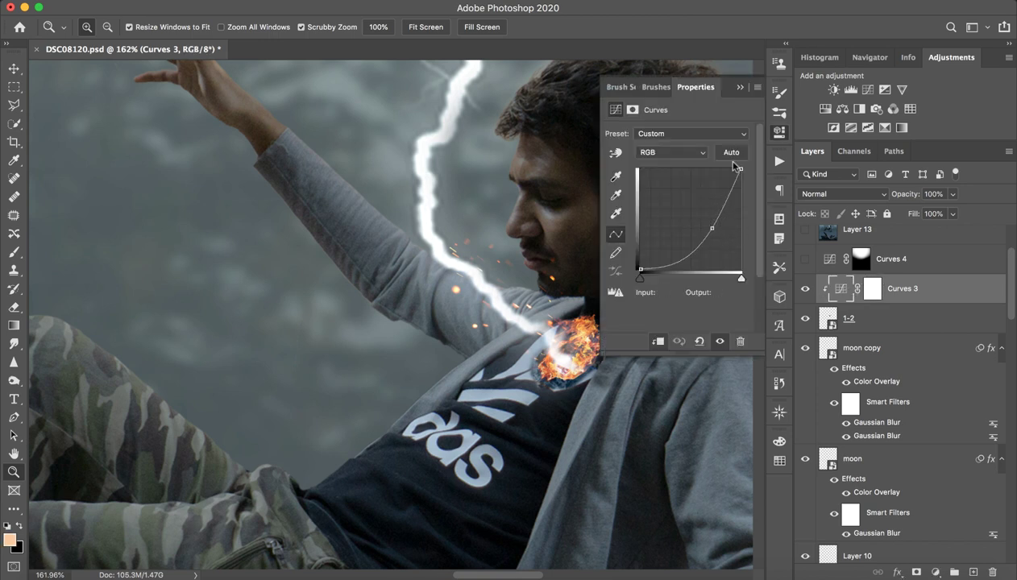
drag(712, 228, 683, 198)
key(super+z)
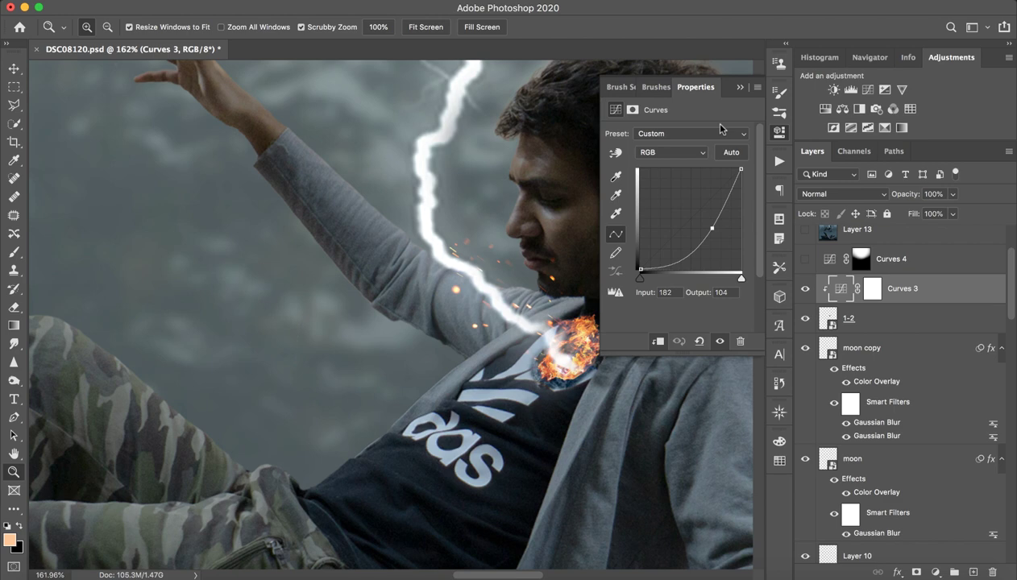
click(735, 84)
Show the Curves 4 adjustment and bring the whole composite into view
scroll(898, 373, up, 1)
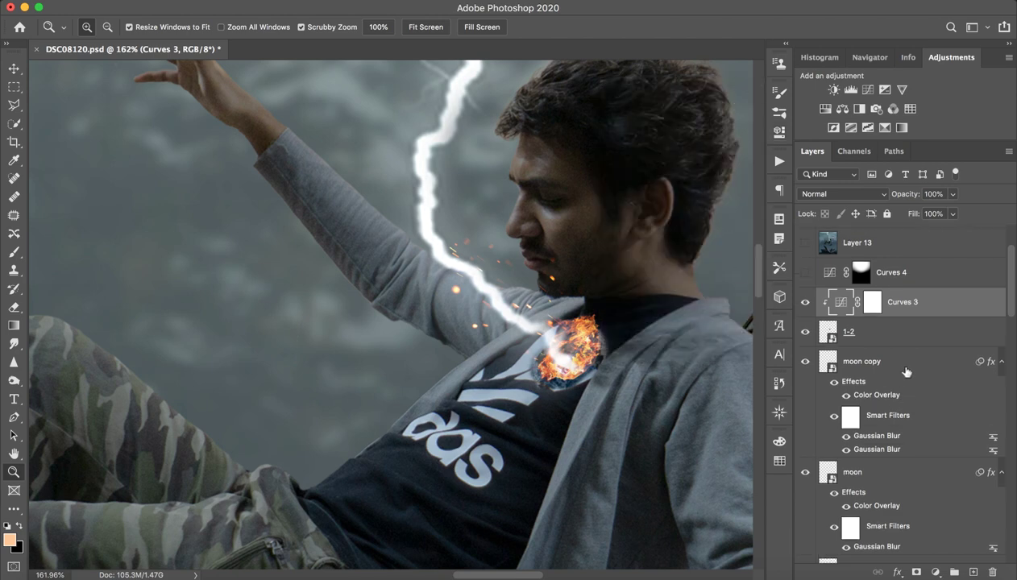
scroll(905, 371, up, 4)
drag(559, 305, 419, 317)
click(804, 358)
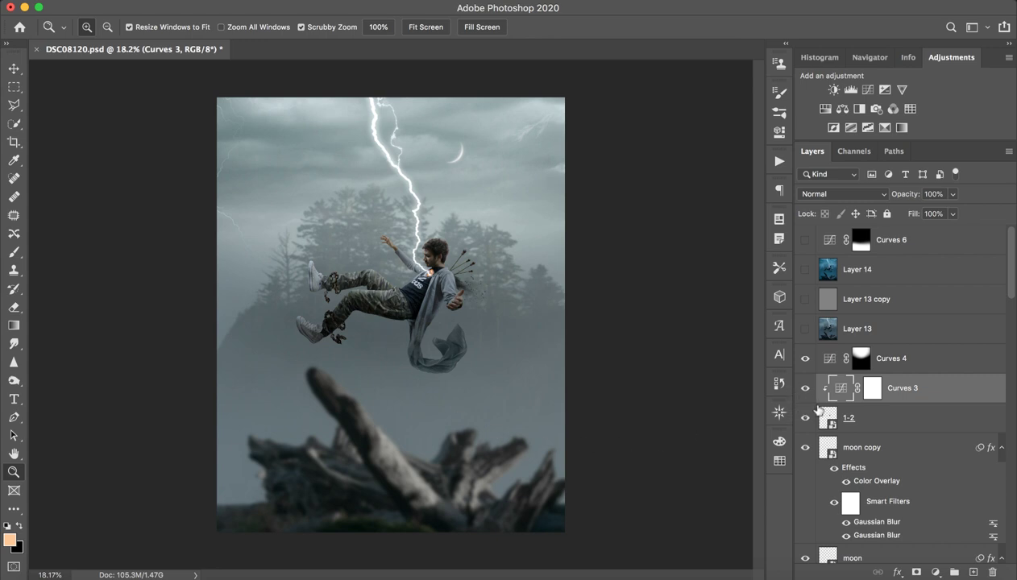
Select the Color Lookup 1 adjustment above the Chains group and show it, with the floating man in close view
scroll(818, 411, down, 20)
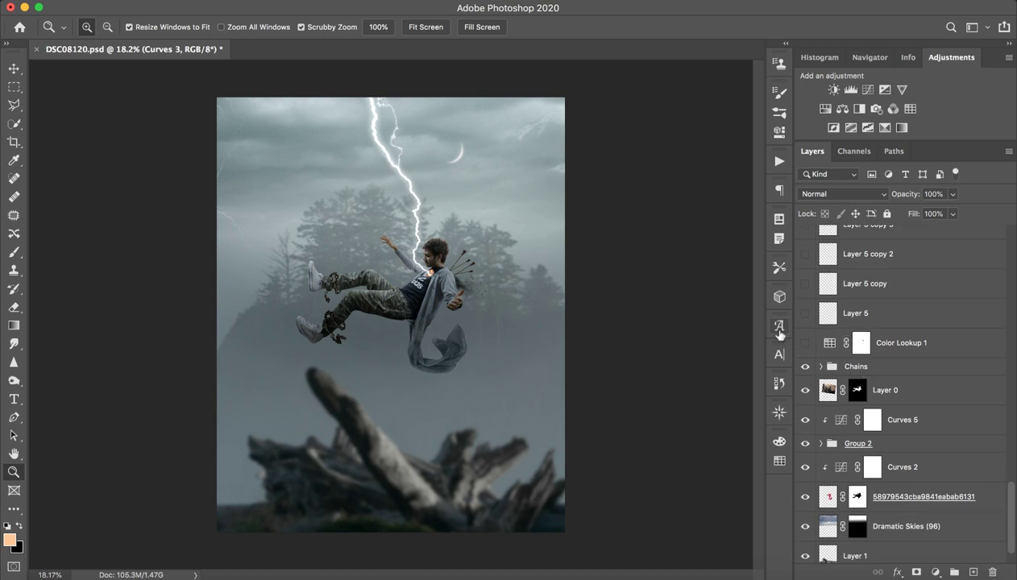
click(917, 343)
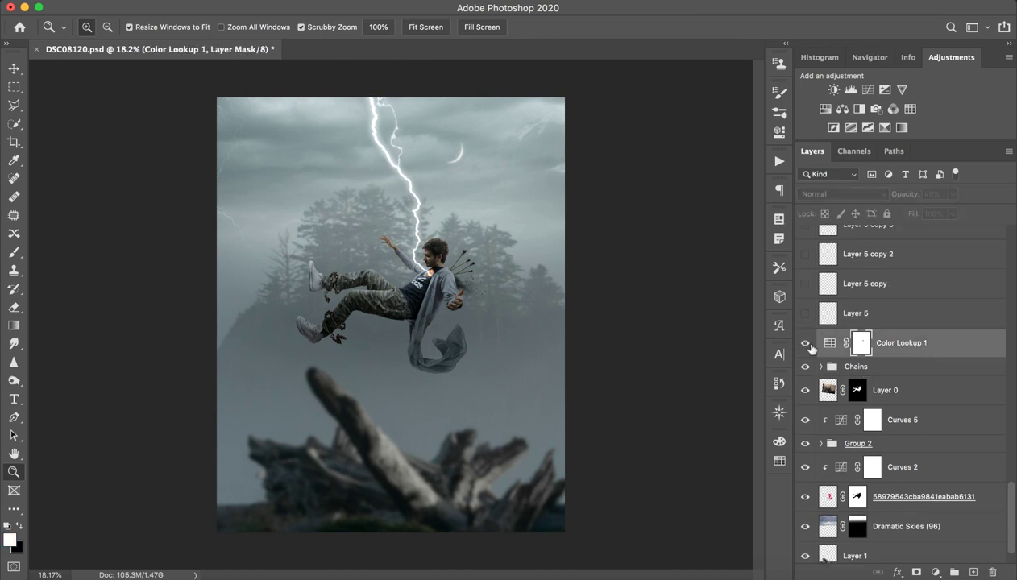
click(805, 343)
drag(390, 278, 520, 285)
Open the Color Lookup 1 settings and check the 3DLUT file list, keeping NightFromDay.CUBE selected
double_click(826, 345)
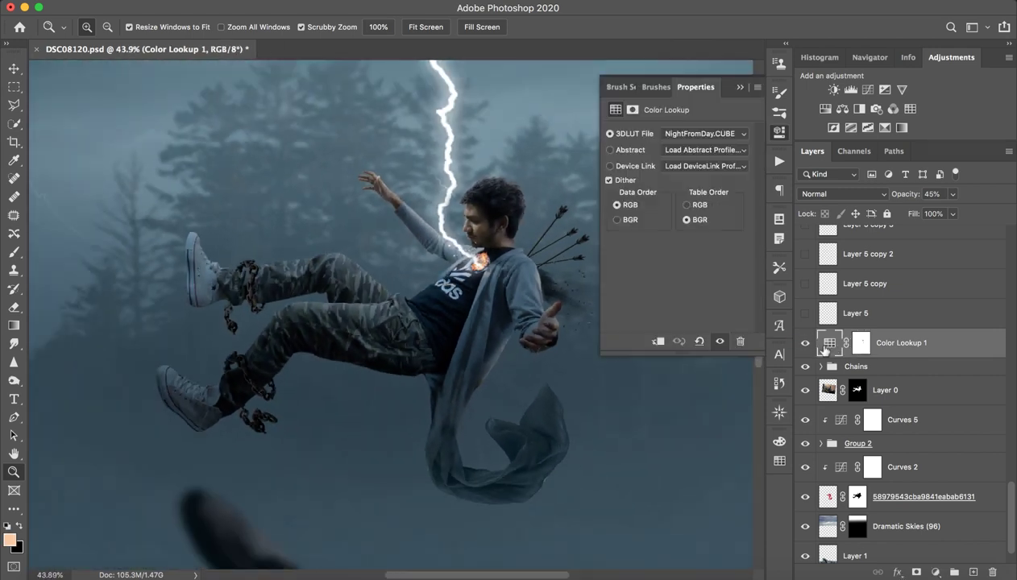
click(702, 136)
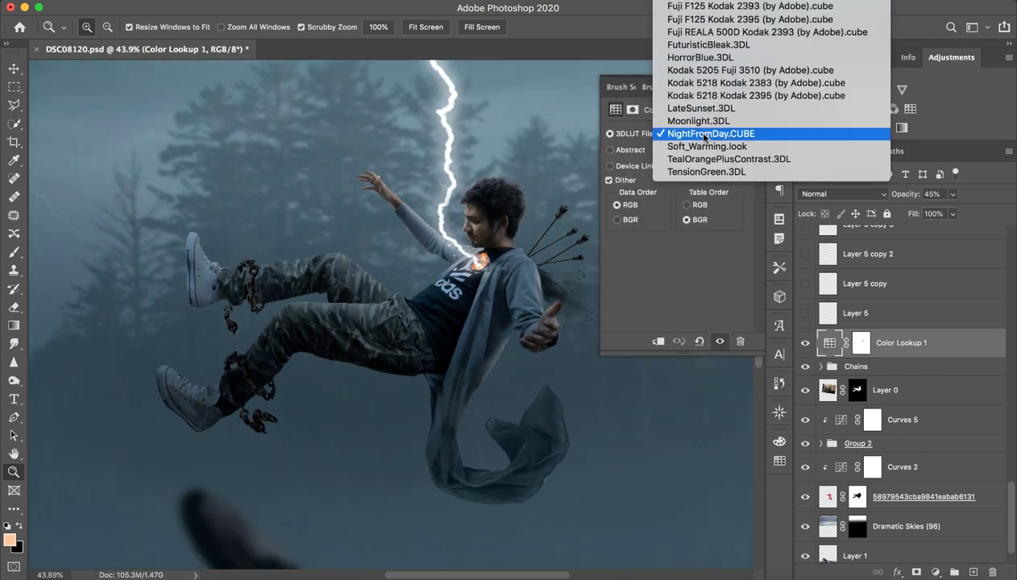
click(703, 136)
click(739, 87)
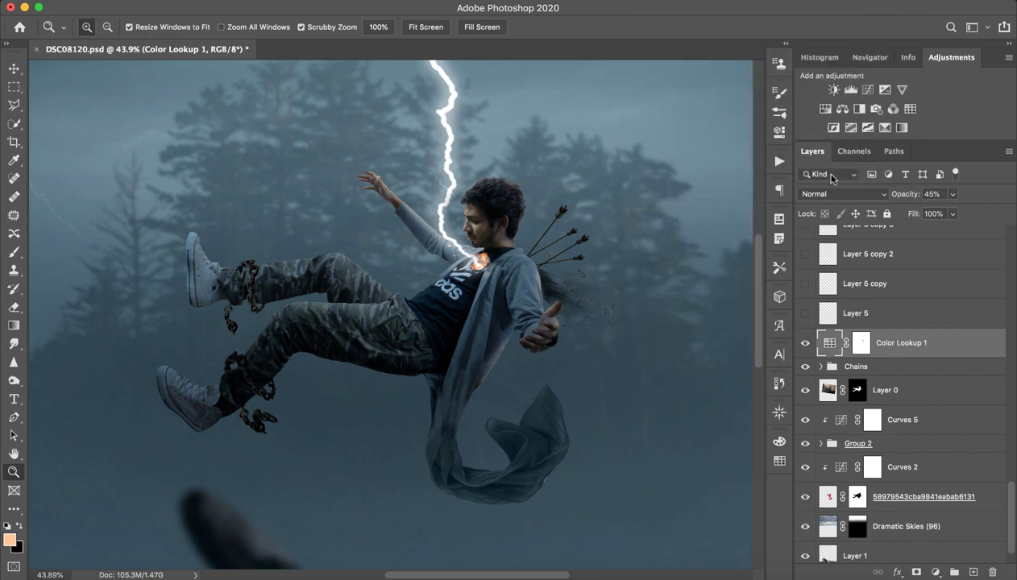
Compare the image with and without the Color Lookup 1 adjustment, leaving it shown
click(805, 343)
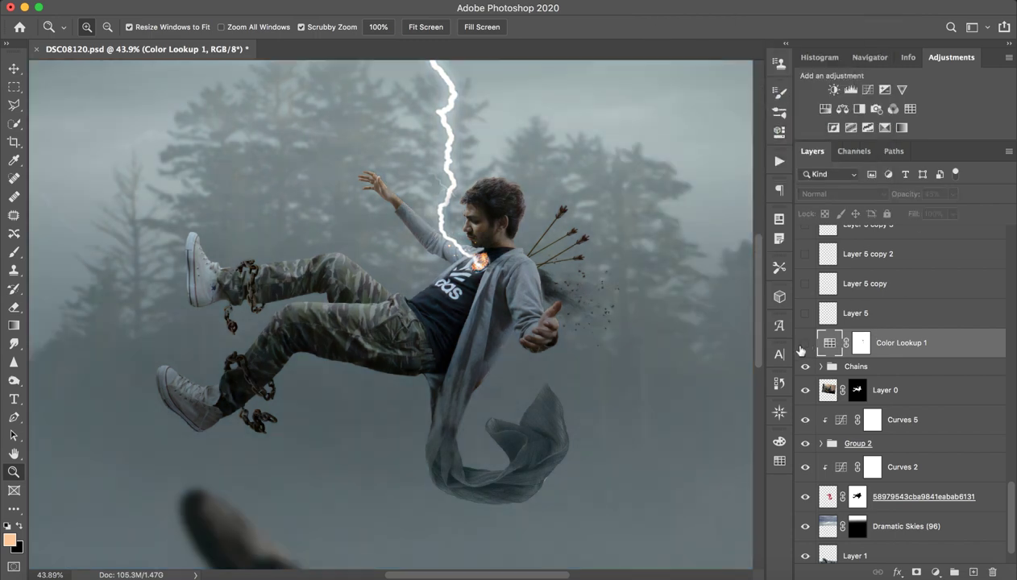
click(805, 343)
click(805, 344)
click(804, 343)
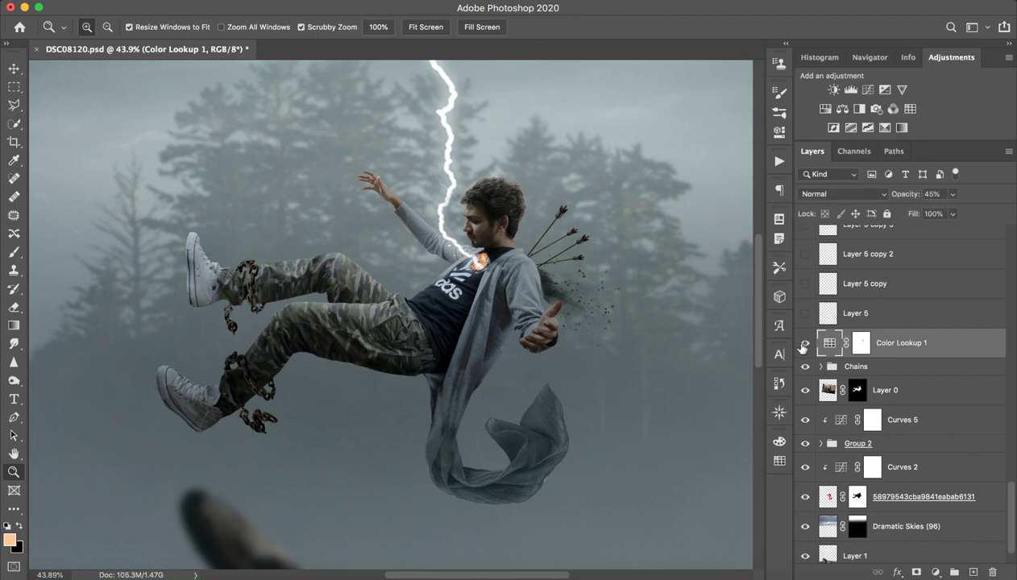
click(805, 343)
click(804, 343)
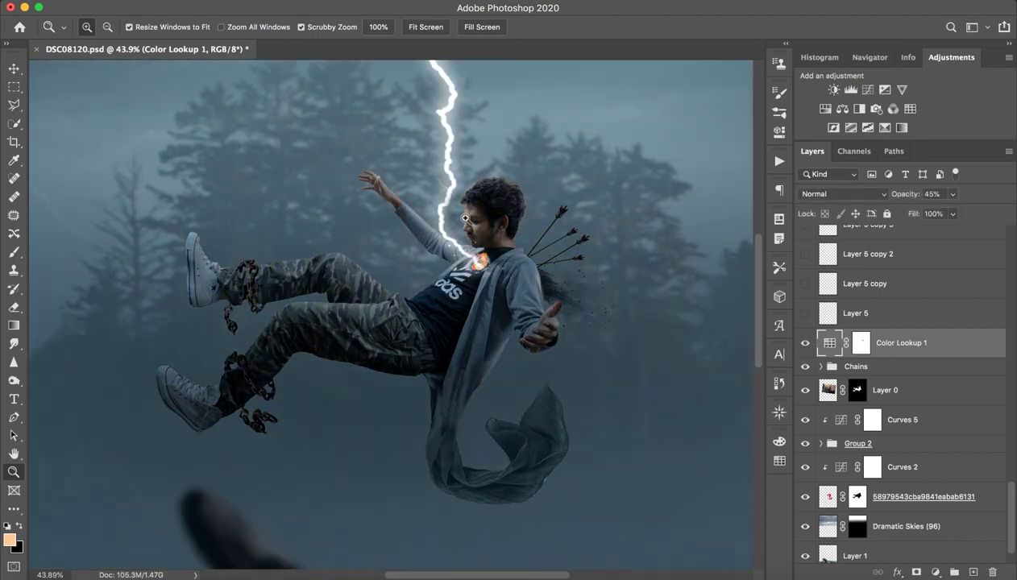
Disable and re-enable the Color Lookup 1 layer mask to compare its effect on the man's face
drag(467, 215, 490, 247)
shift+click(859, 342)
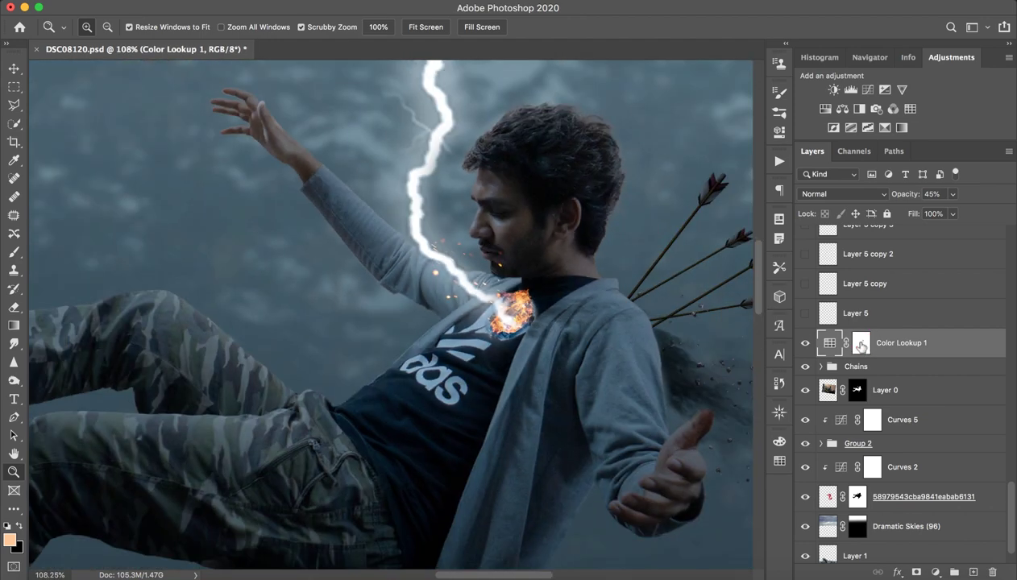
shift+click(859, 343)
shift+click(860, 347)
shift+click(860, 346)
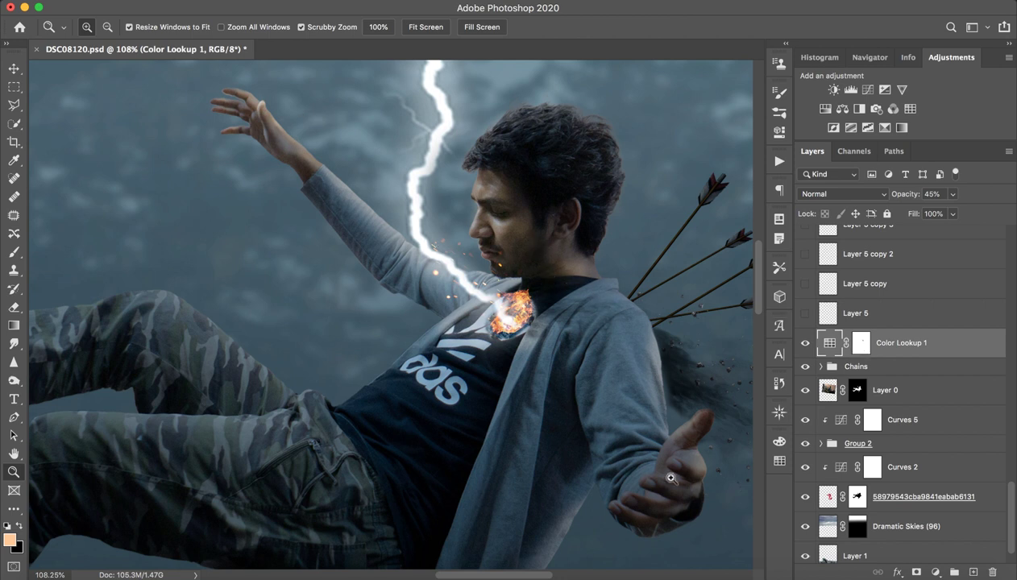
Show Layer 5 with the orange rim-light strokes on the ear, neck and jacket, comparing the image with and without it
scroll(573, 473, down, 3)
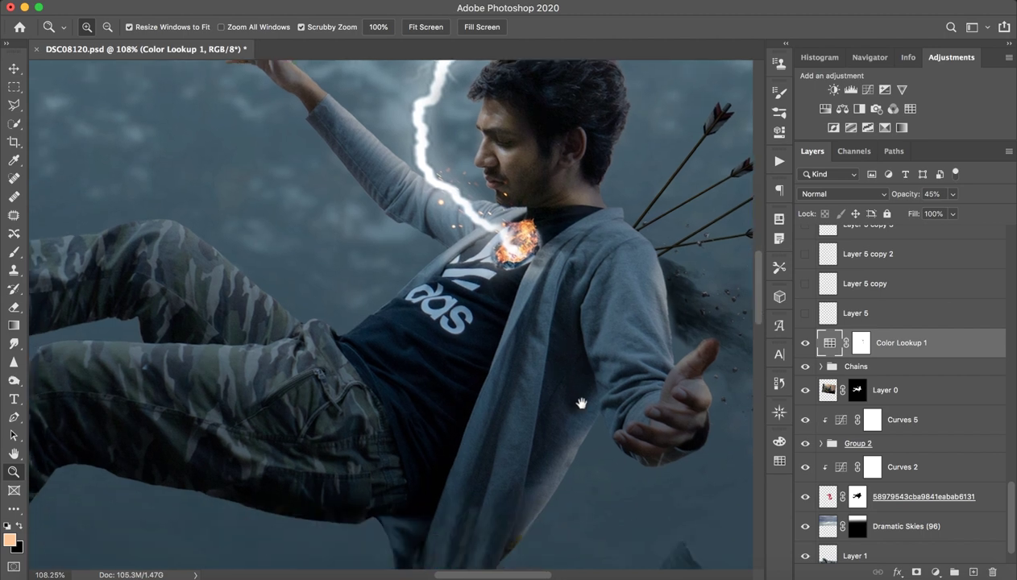
scroll(612, 325, down, 5)
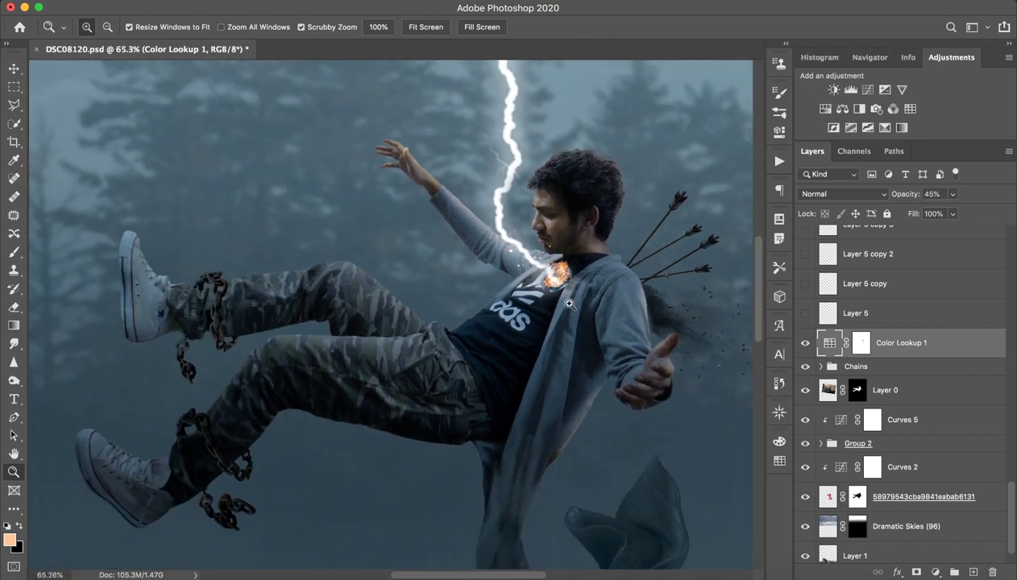
drag(593, 219, 468, 324)
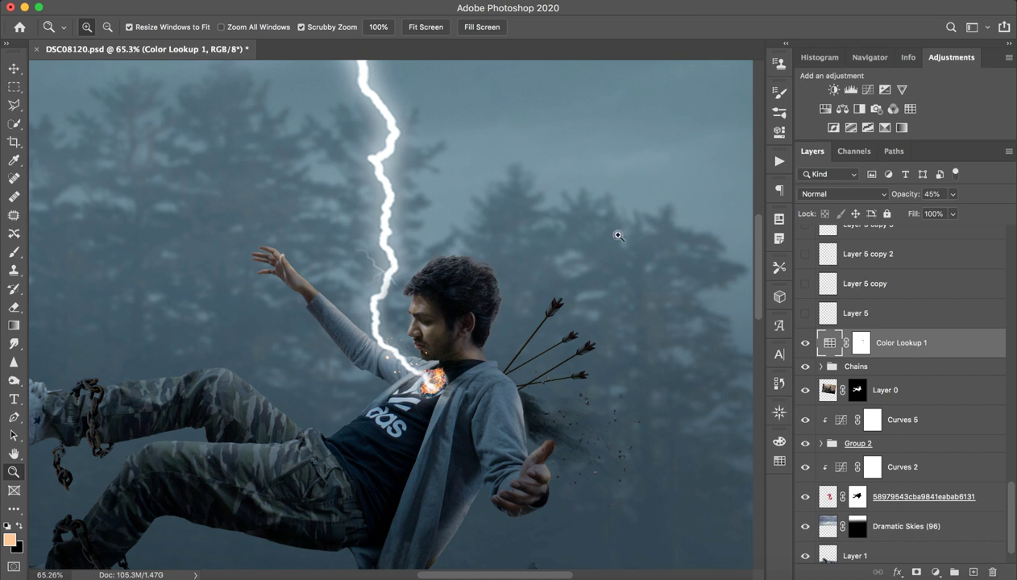
scroll(950, 372, down, 1)
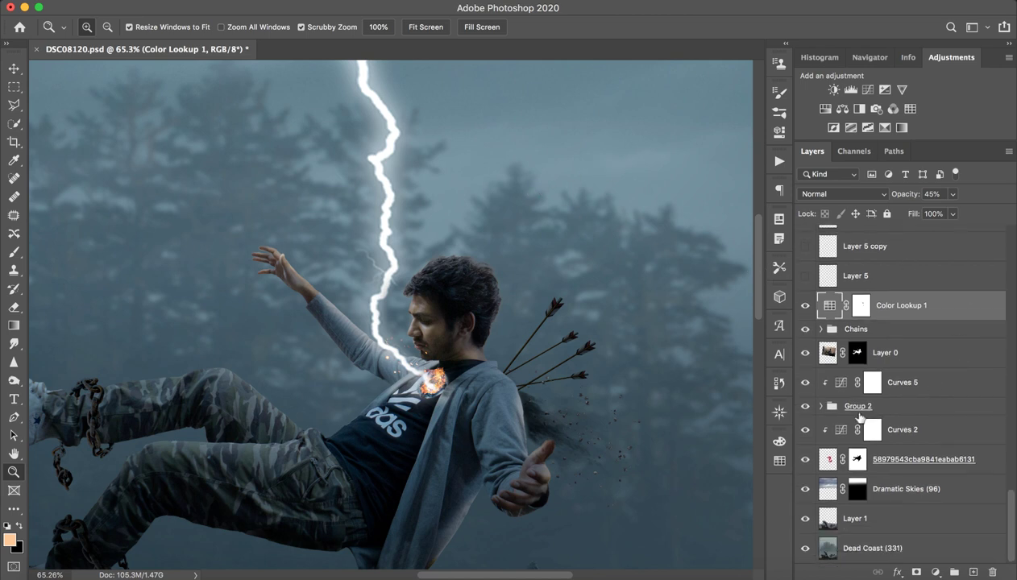
scroll(846, 415, up, 5)
click(805, 499)
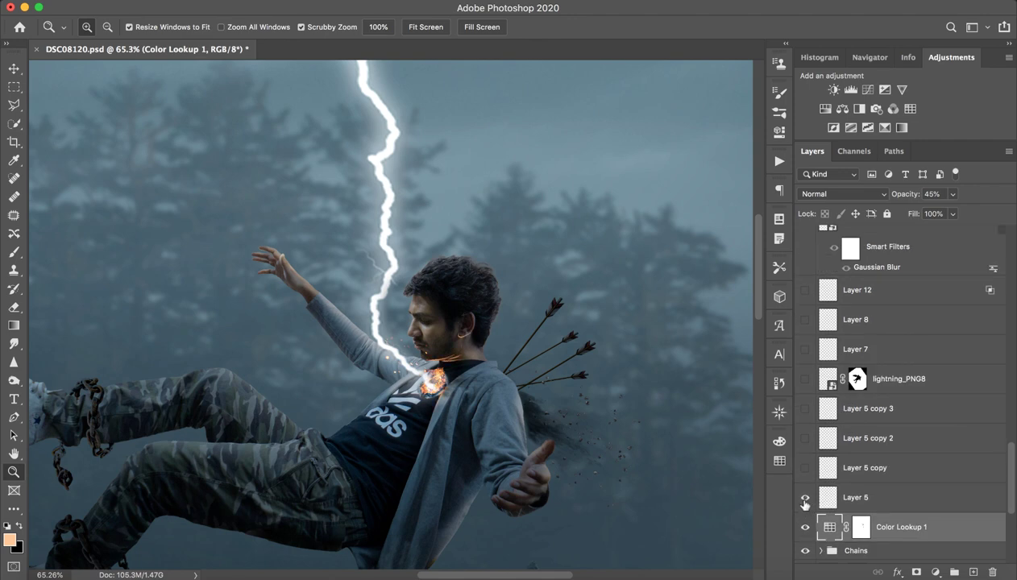
click(807, 500)
drag(420, 365, 738, 456)
click(806, 500)
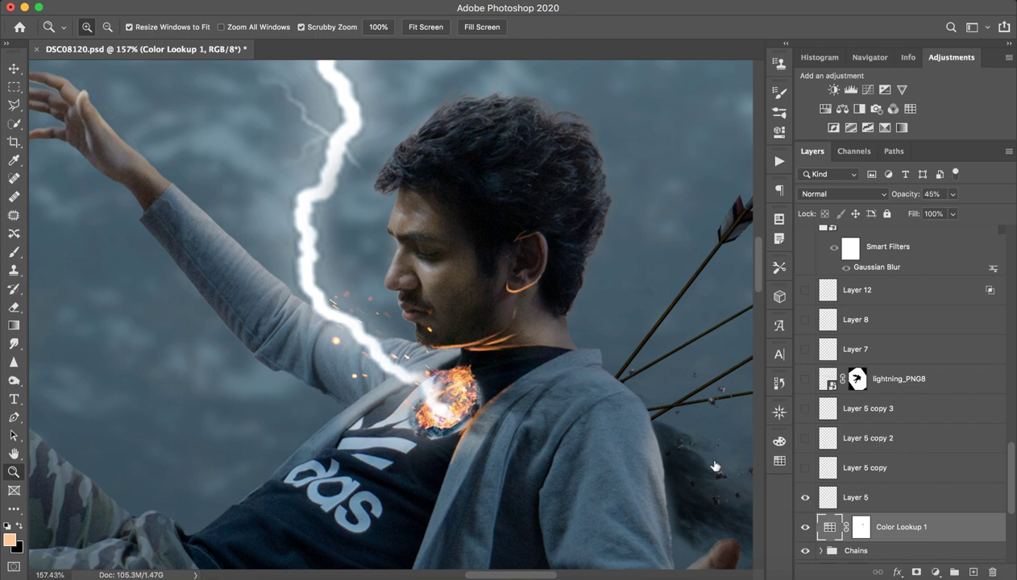
drag(479, 358, 500, 359)
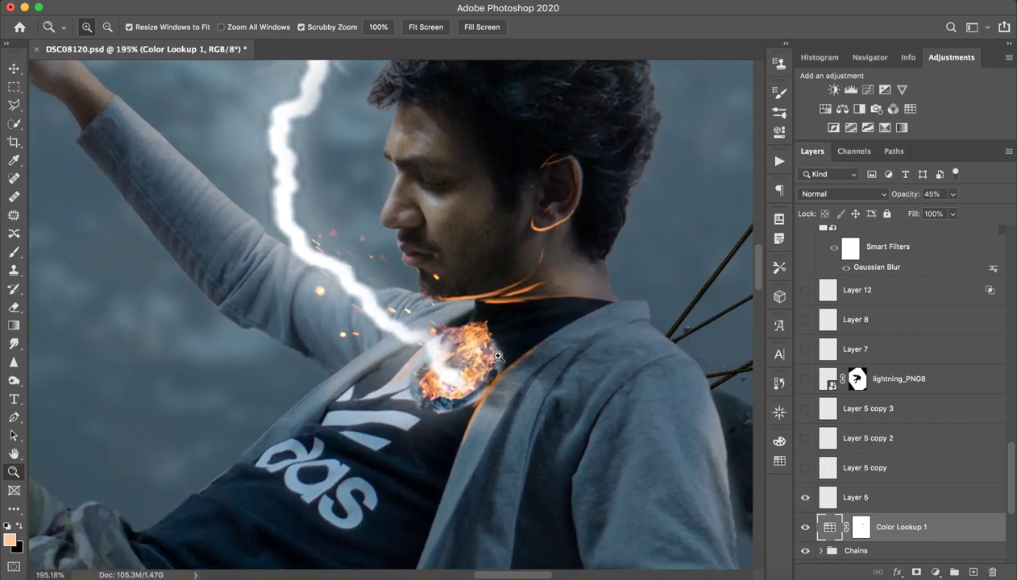
Sample the orange from the neck highlight with the Brush tool and add a new layer above Layer 5
click(14, 252)
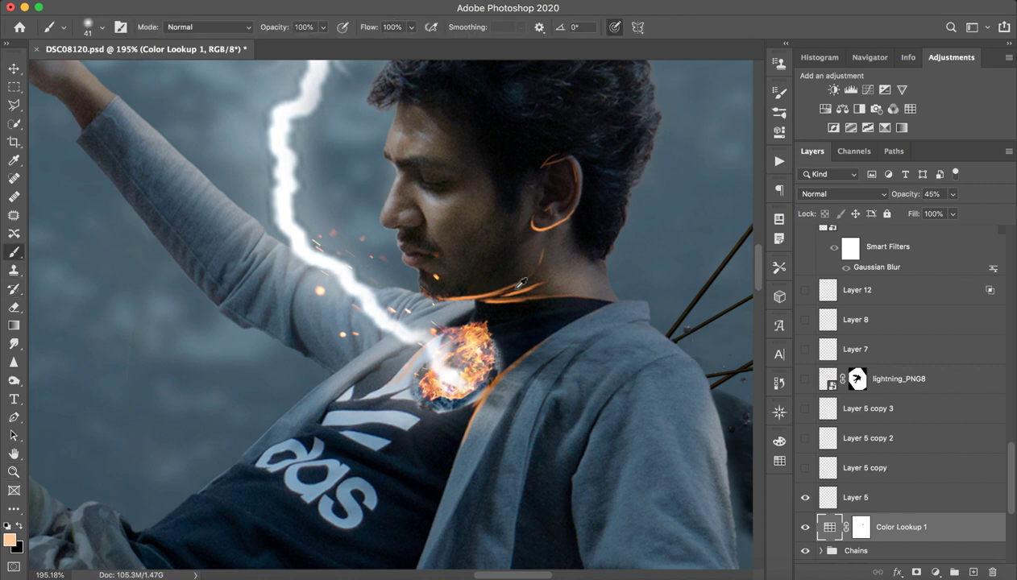
alt+click(475, 292)
click(891, 500)
click(974, 572)
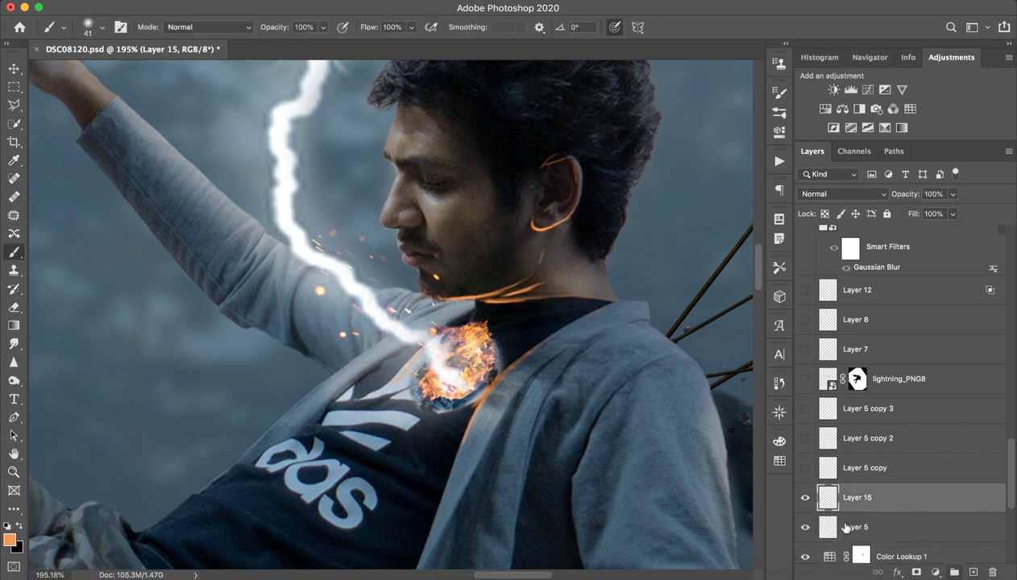
Paint demonstration orange rim-light strokes on the neck, ear, cheek and brow with a size 11 brush, and delete that layer
mouse_move(565, 257)
mouse_down()
mouse_move(531, 257)
mouse_move(577, 263)
mouse_move(567, 221)
mouse_move(583, 255)
mouse_up()
scroll(579, 201, up, 2)
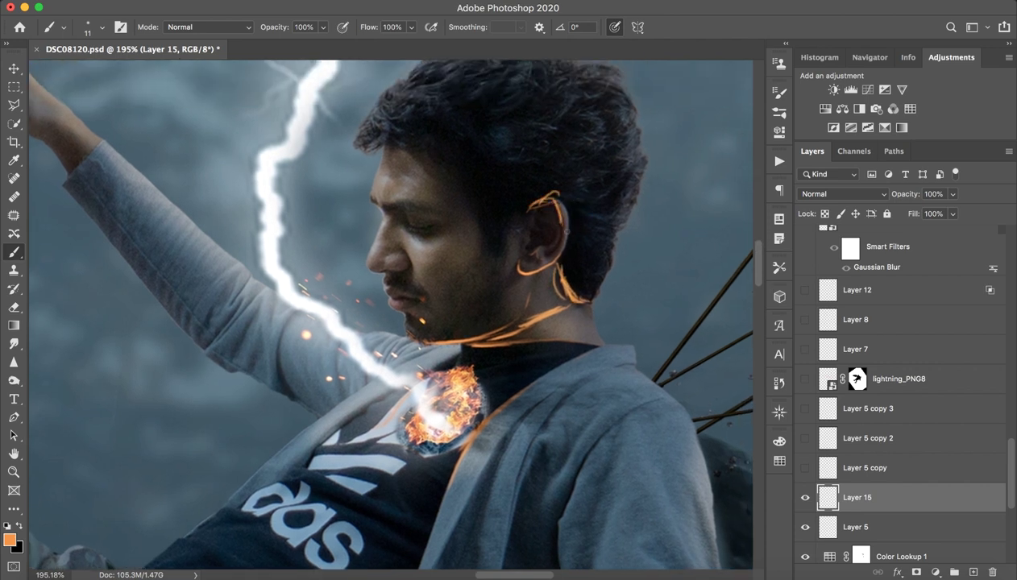
mouse_move(482, 187)
mouse_down()
mouse_move(478, 242)
mouse_move(444, 309)
mouse_up()
drag(421, 198, 392, 205)
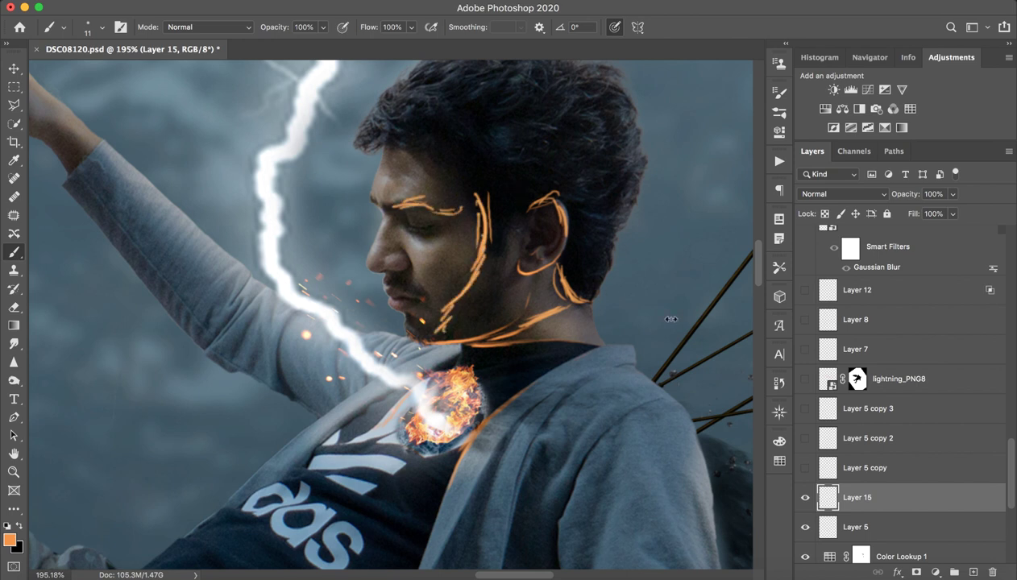
click(992, 571)
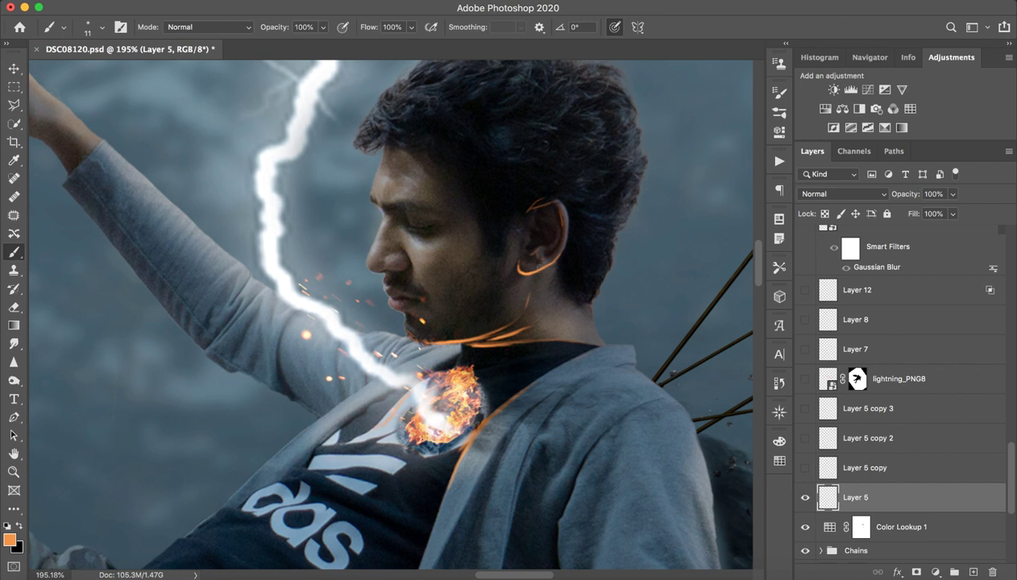
Show the orange rim-light layers Layer 5 copy, Layer 5 copy 2 and Layer 5 copy 3, comparing the image with and without copy 2
click(897, 476)
click(804, 469)
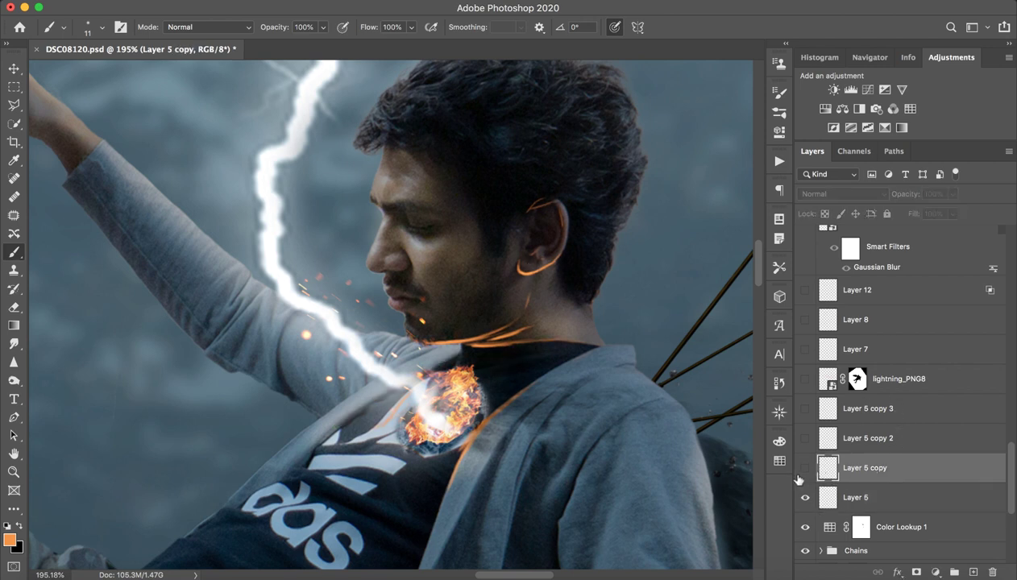
click(881, 446)
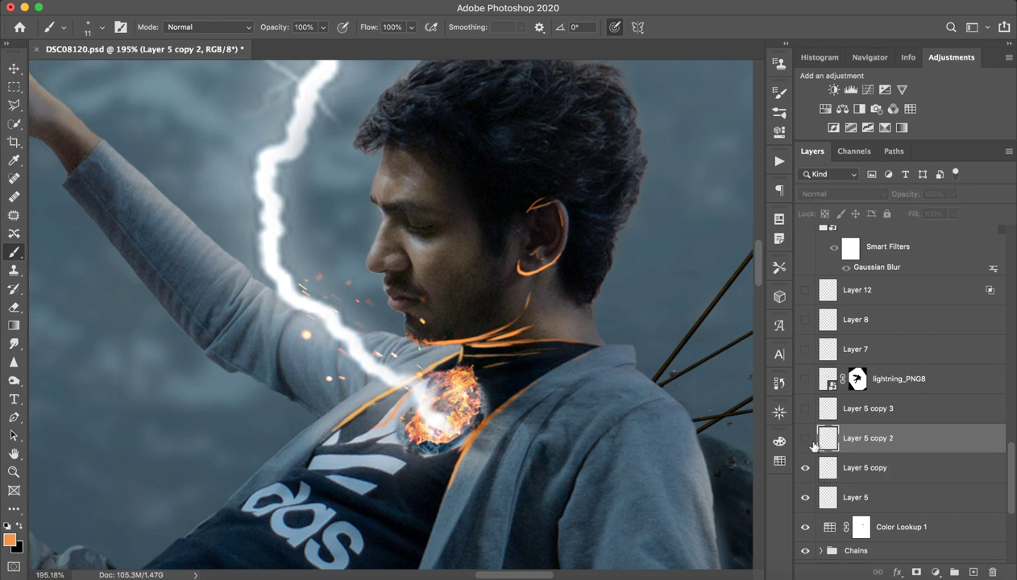
click(804, 438)
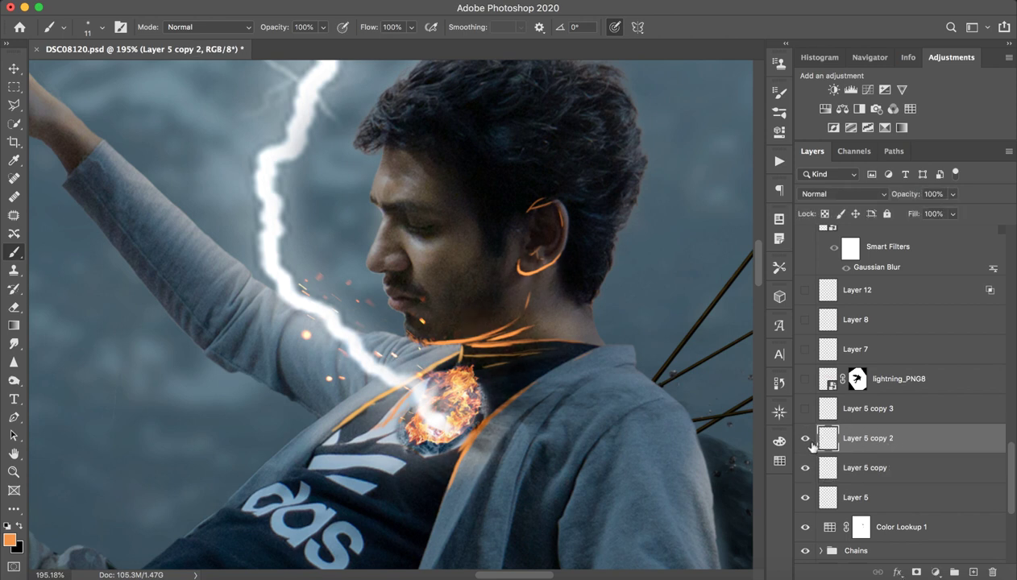
click(806, 439)
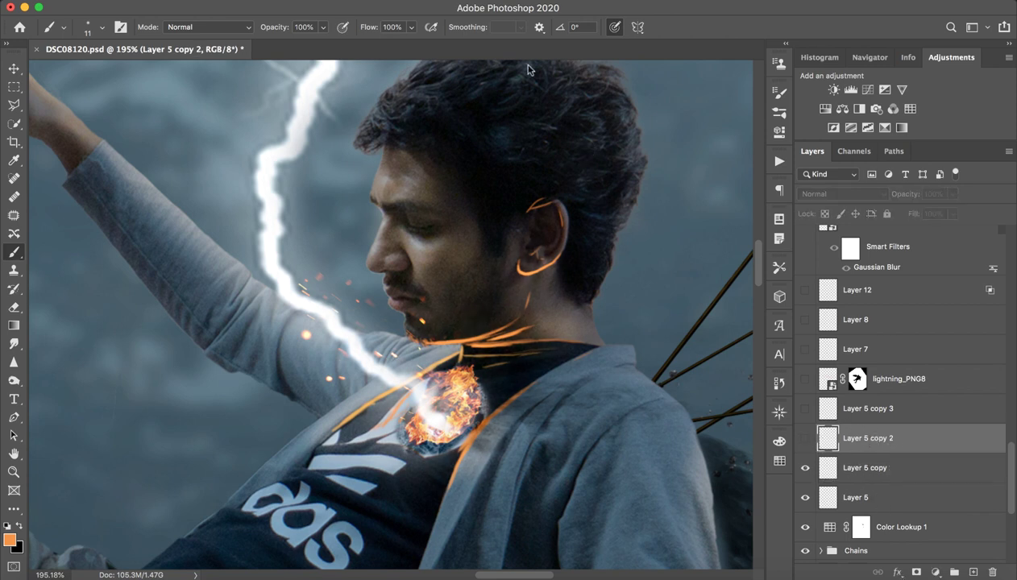
click(373, 2)
key(Escape)
click(805, 439)
click(805, 409)
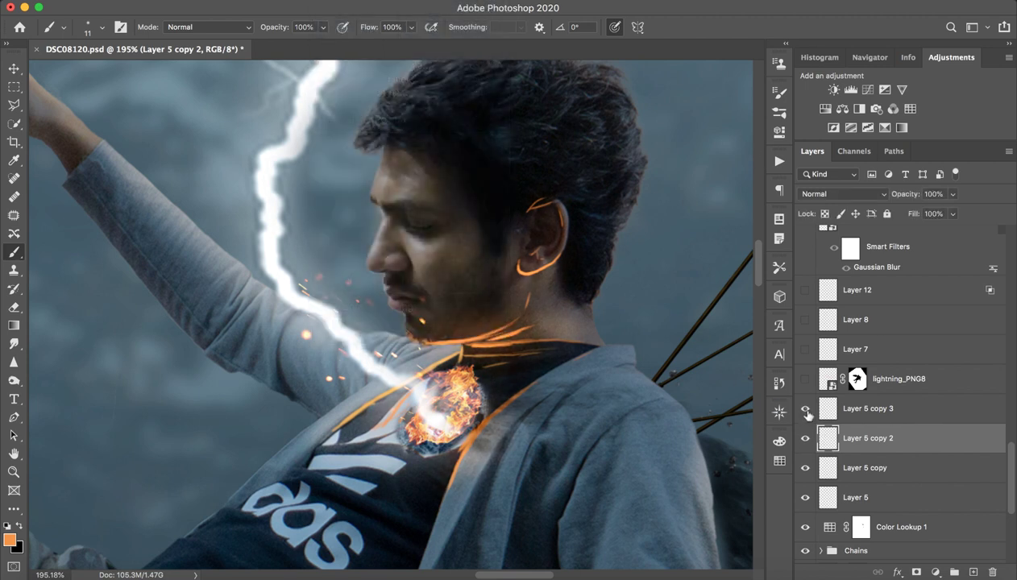
click(805, 438)
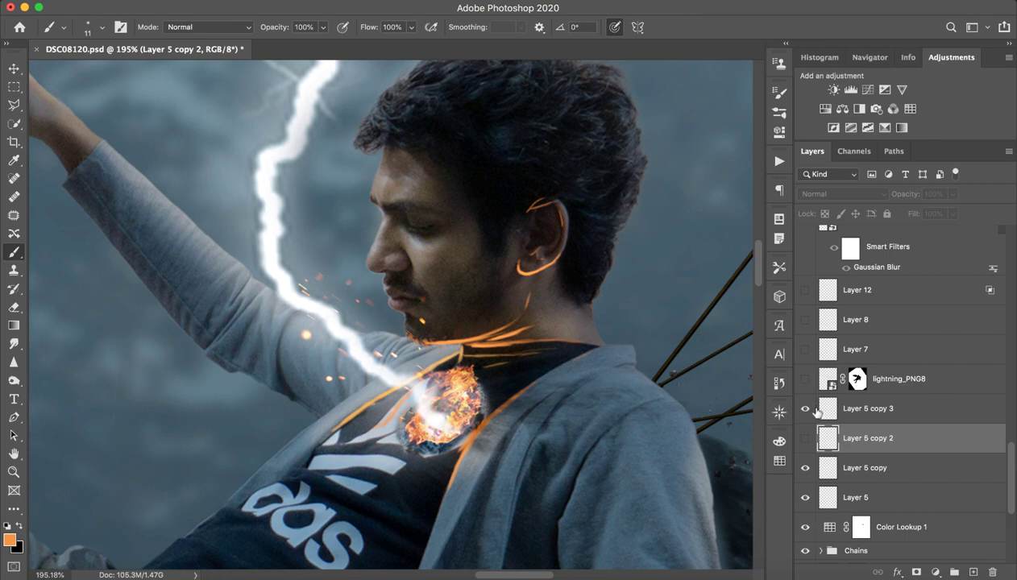
click(805, 439)
Show the lightning_PNG8 layer behind the man's back and hand, comparing the scene with and without it
key(z)
drag(593, 339, 532, 348)
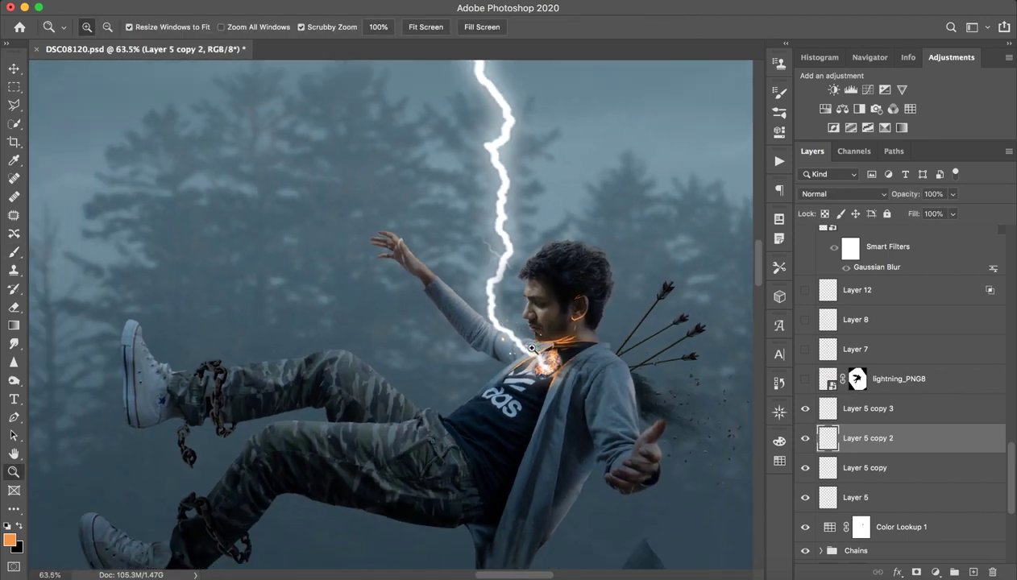
scroll(564, 338, down, 2)
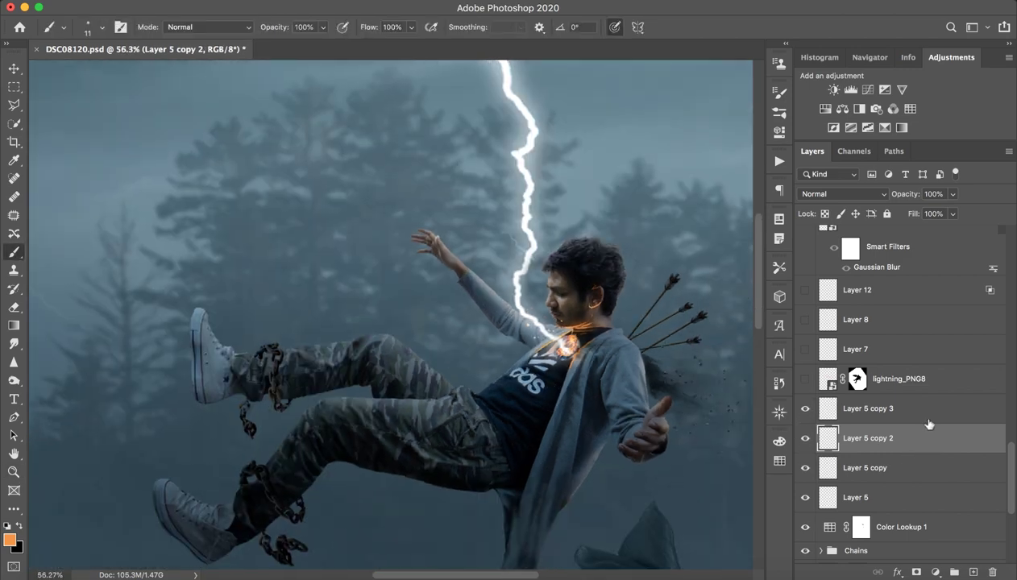
click(935, 383)
click(805, 379)
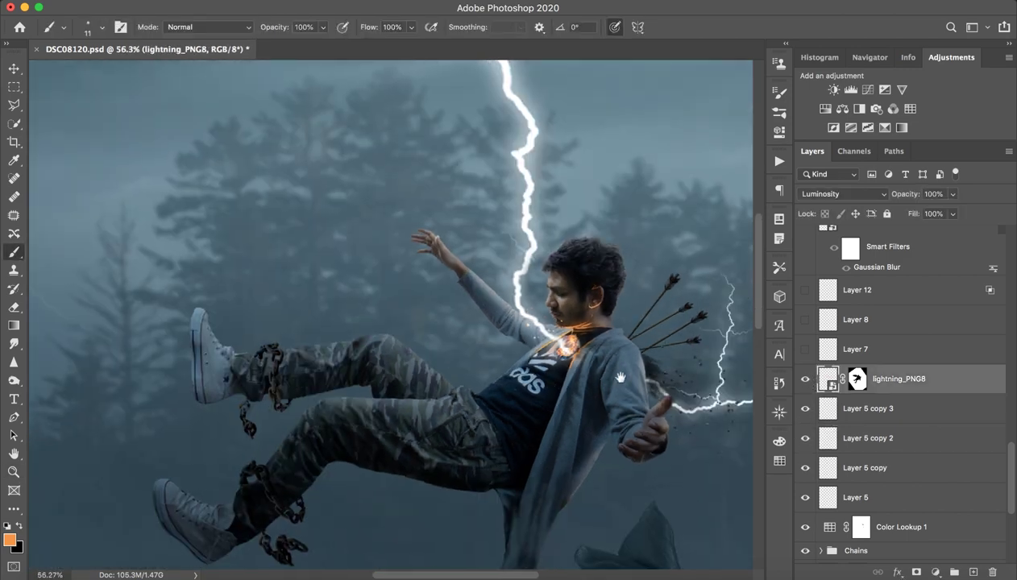
scroll(598, 327, down, 3)
scroll(598, 326, right, 4)
key(z)
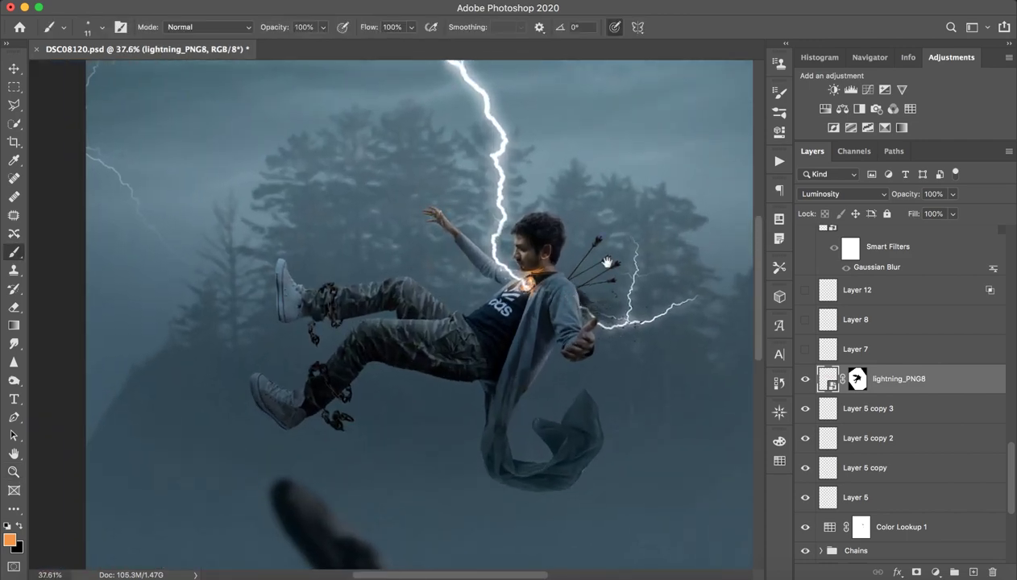
scroll(586, 243, right, 3)
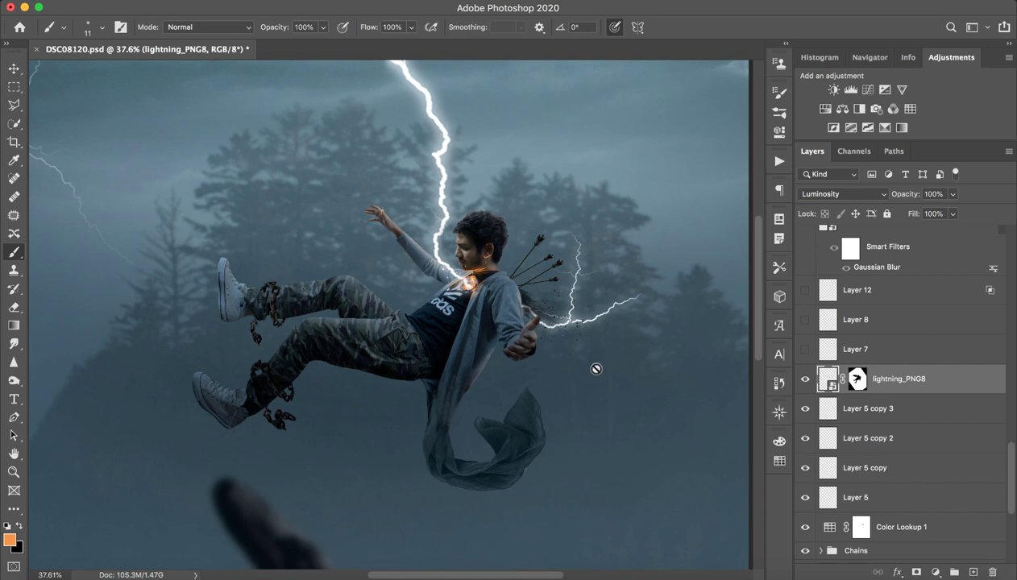
click(805, 379)
click(805, 379)
Disable and re-enable the lightning_PNG8 layer mask to compare its effect on the lightning
key(z)
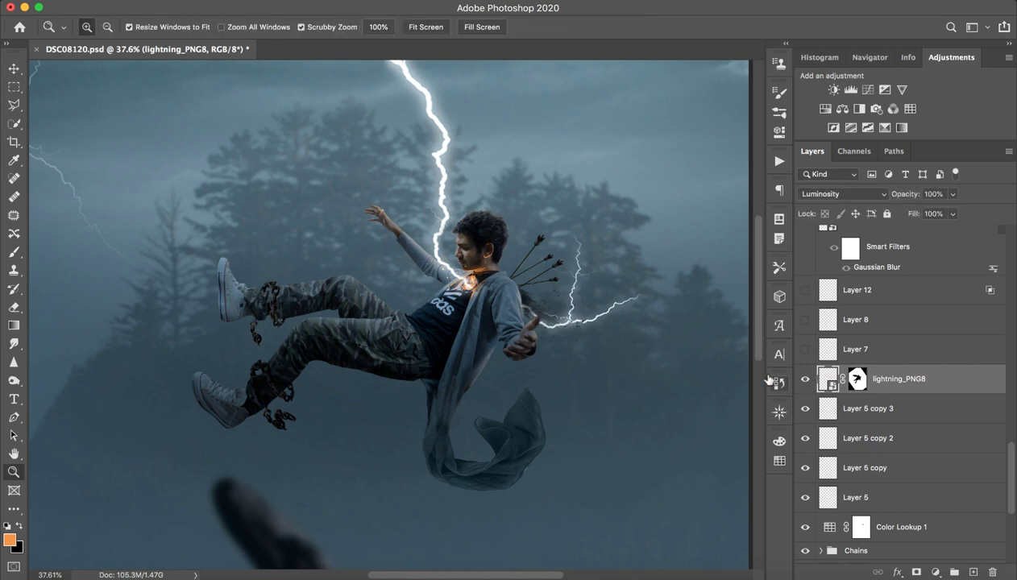
shift+click(859, 380)
shift+click(861, 382)
shift+click(859, 380)
shift+click(859, 380)
Compare the man's hair, arm, jacket and knee with and without the white rim-light strokes on Layer 7, leaving the layer hidden
click(806, 351)
click(805, 350)
click(804, 349)
drag(399, 266, 473, 266)
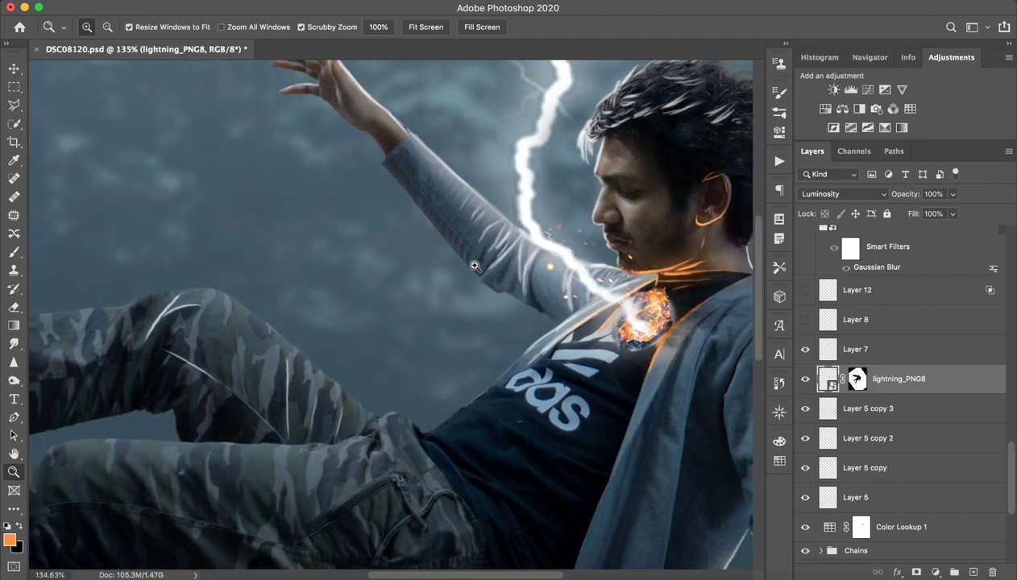
drag(487, 188, 419, 191)
click(844, 359)
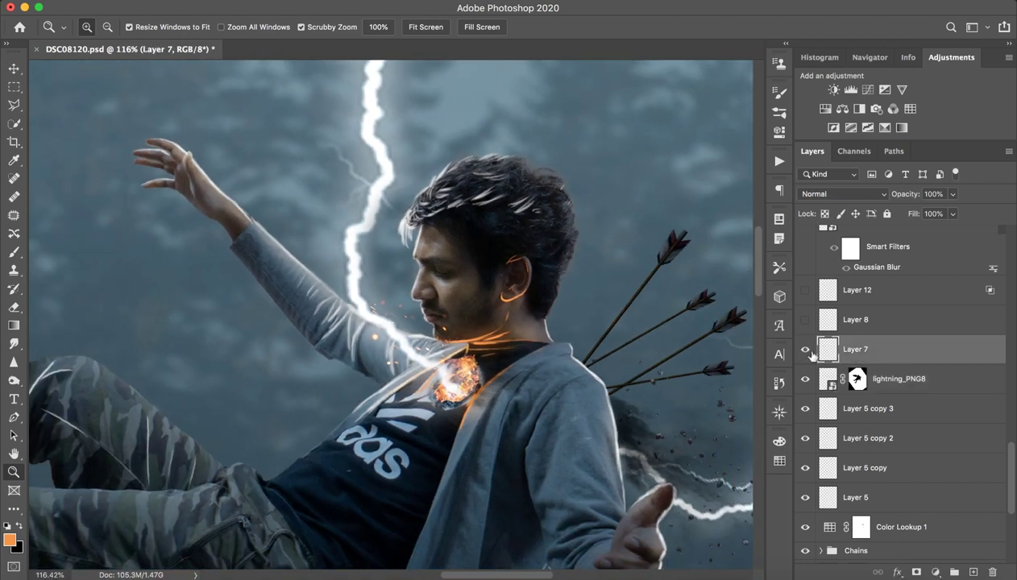
click(804, 350)
click(804, 350)
click(805, 350)
click(804, 350)
click(804, 350)
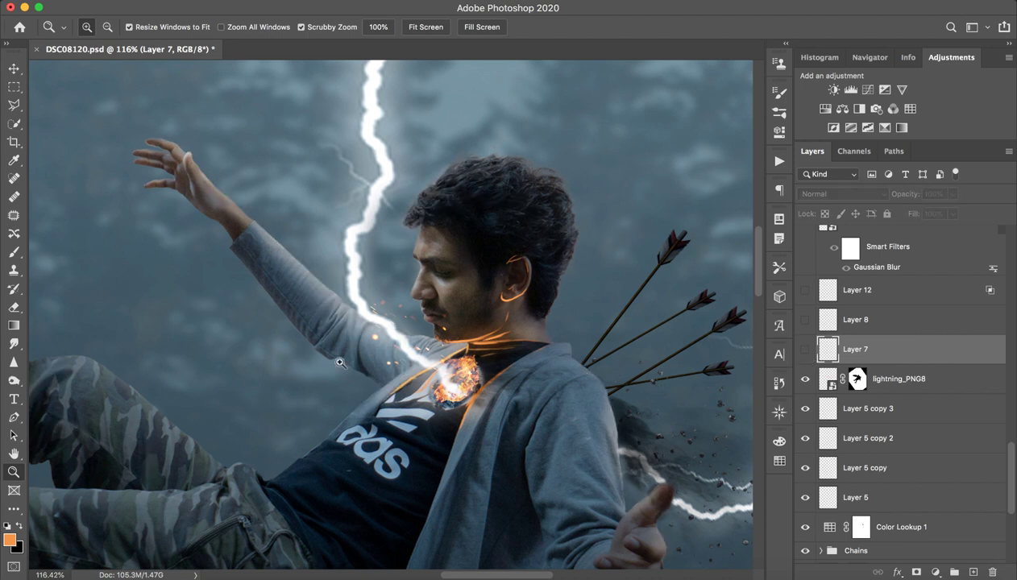
Add a new layer above Layer 7, set the foreground color to white, and review the brush presets with the 11 px Brush tool
click(973, 571)
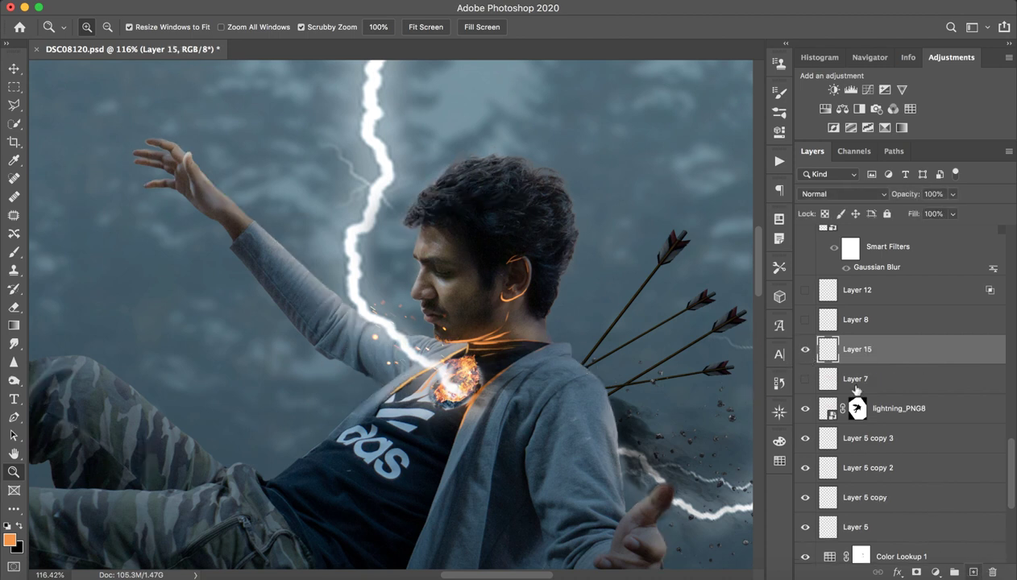
key(d)
key(x)
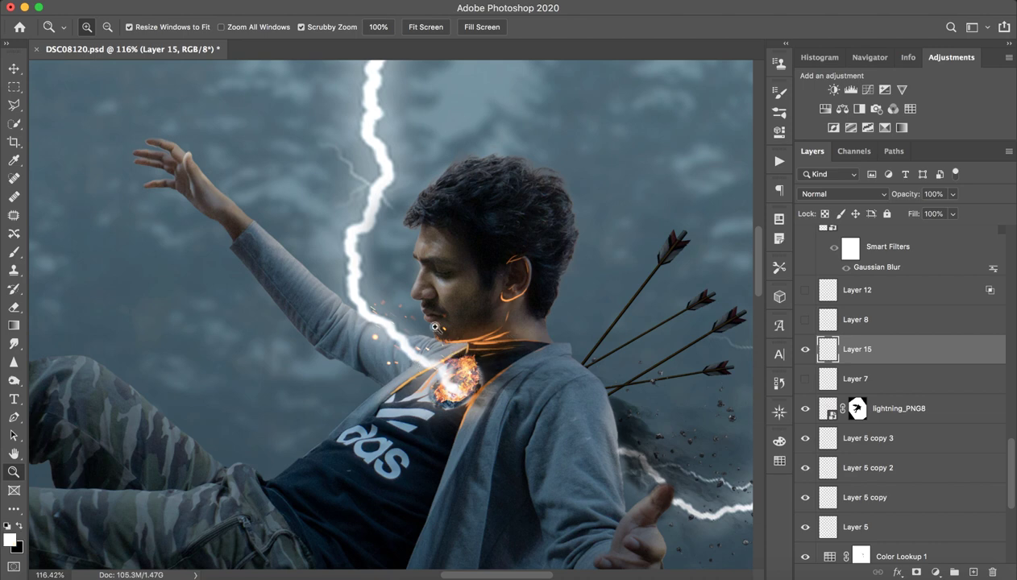
key(b)
drag(405, 202, 443, 202)
click(104, 29)
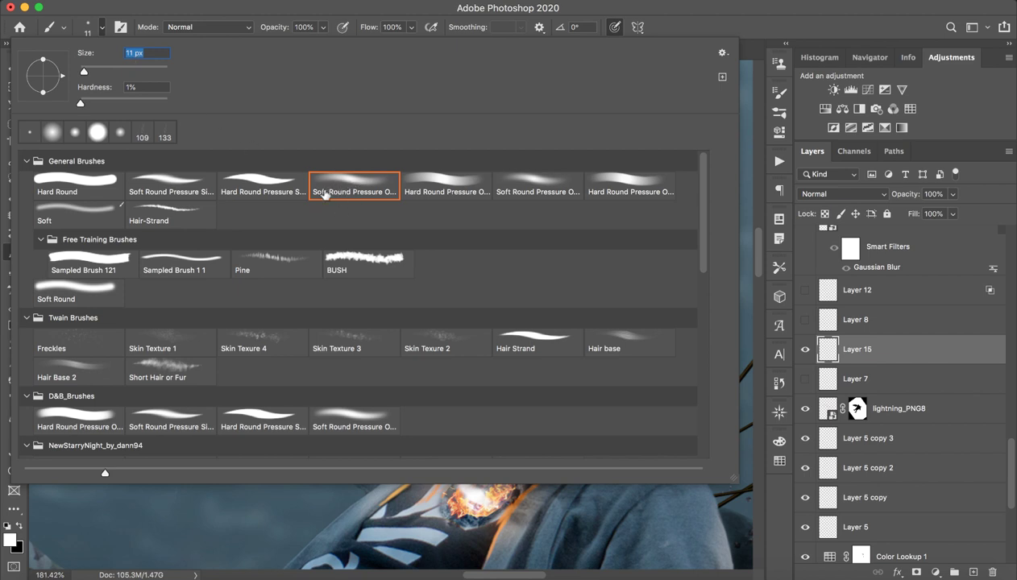
click(328, 12)
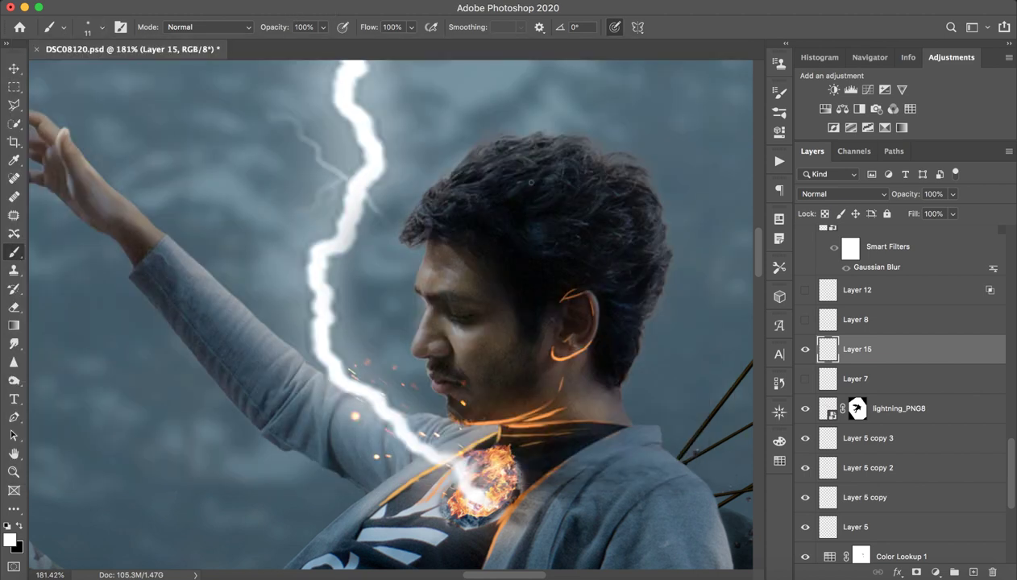
Paint demonstration white rim-light strokes on the front hair and the raised sleeve, and delete that layer
drag(419, 196, 514, 140)
mouse_move(423, 197)
mouse_down()
mouse_move(399, 236)
mouse_move(426, 190)
mouse_move(411, 229)
mouse_move(444, 182)
mouse_move(439, 232)
mouse_move(519, 270)
mouse_move(506, 238)
mouse_move(478, 225)
mouse_up()
drag(257, 314, 283, 339)
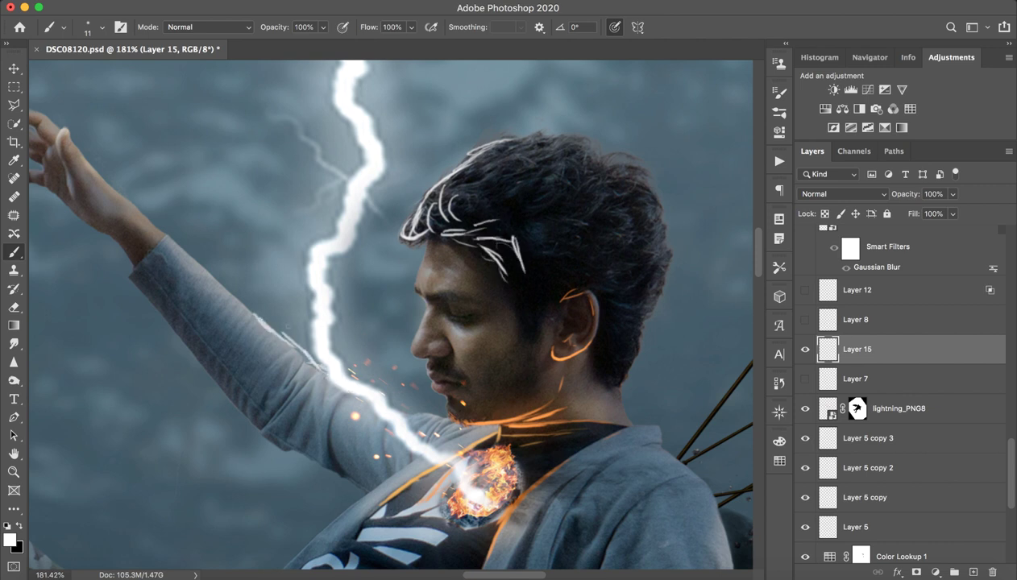
drag(175, 241, 257, 318)
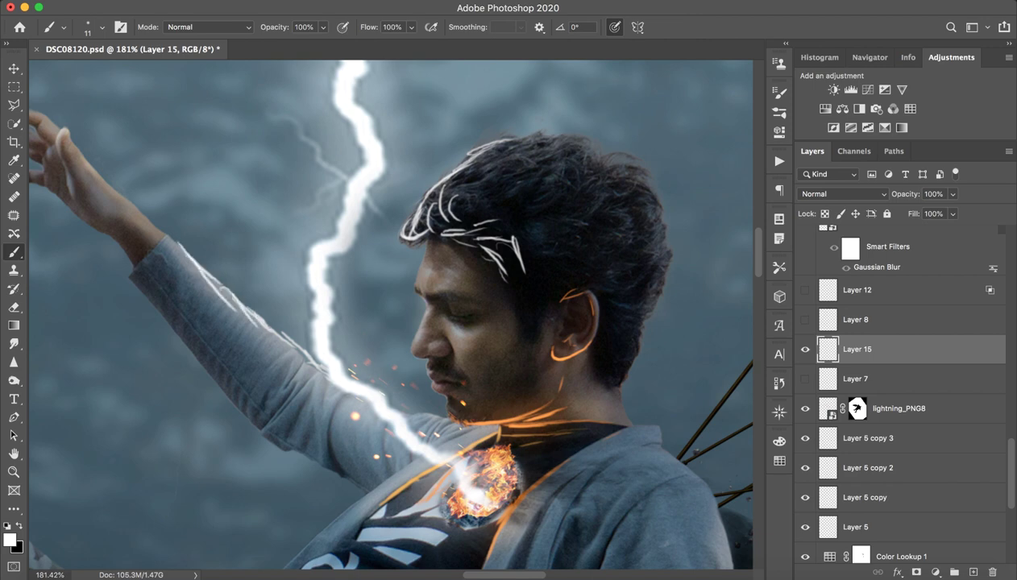
key(z)
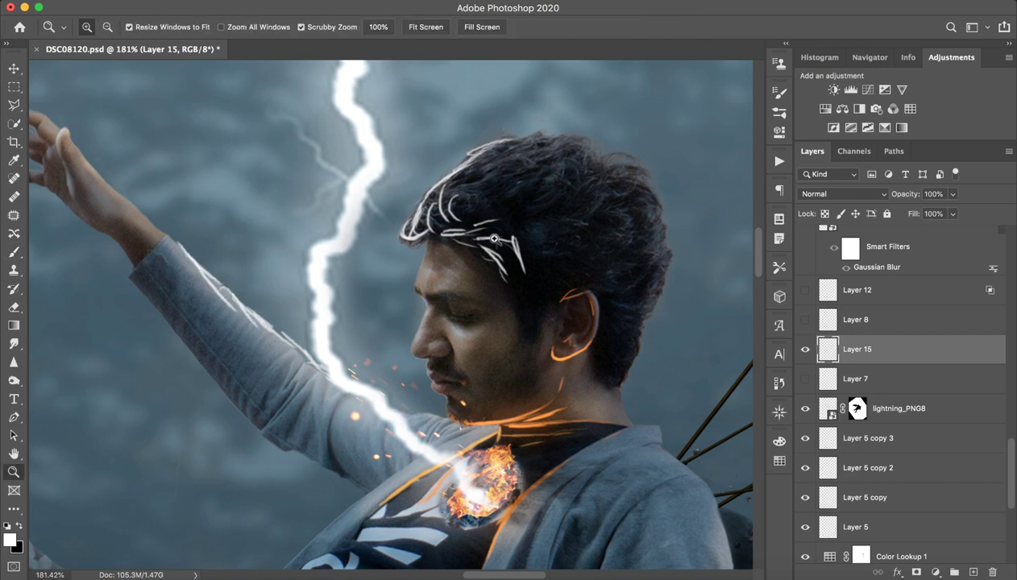
drag(556, 201, 516, 202)
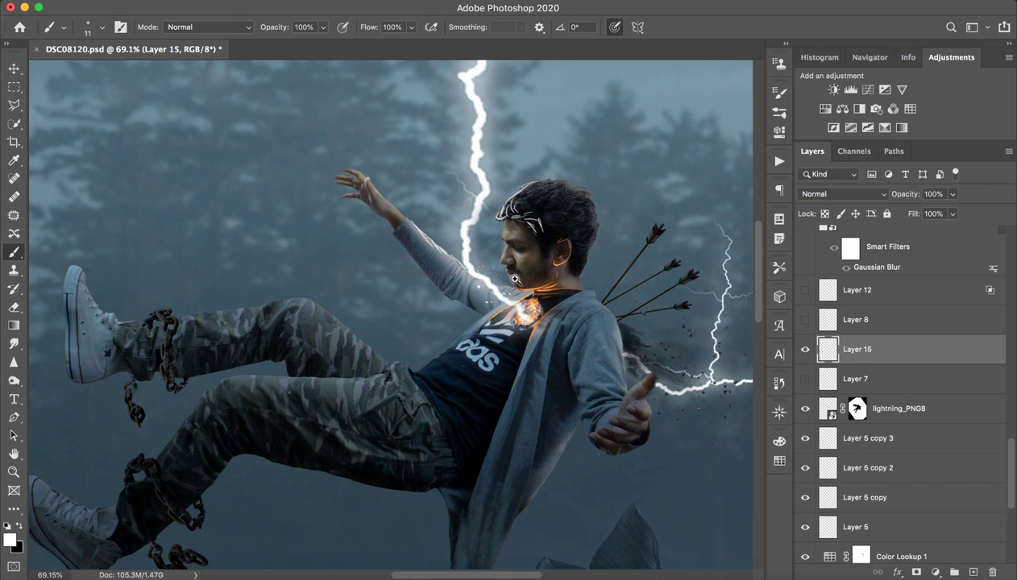
key(z)
mouse_move(514, 279)
mouse_down()
mouse_move(532, 279)
mouse_move(503, 281)
mouse_up()
drag(610, 336, 525, 287)
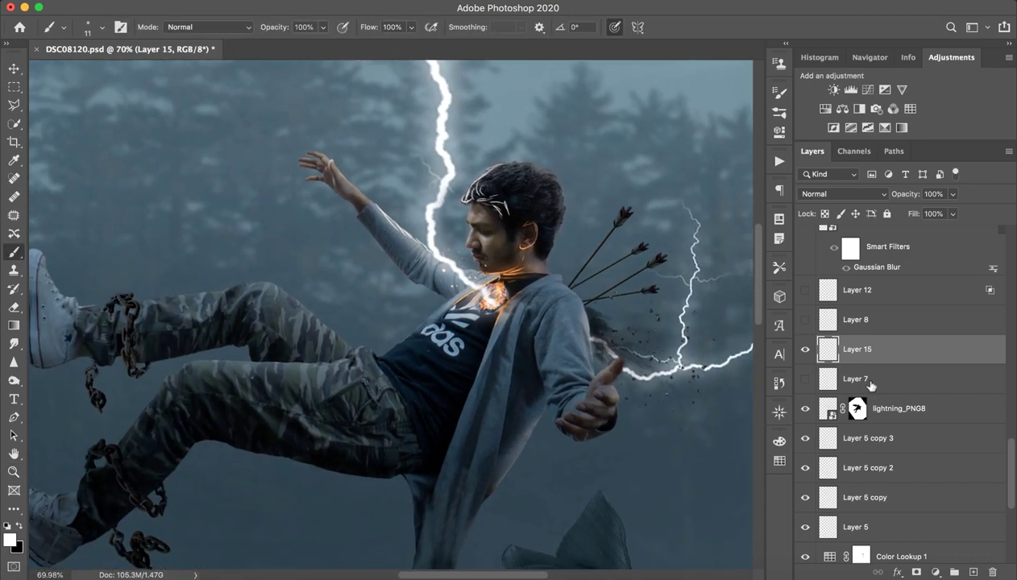
click(996, 572)
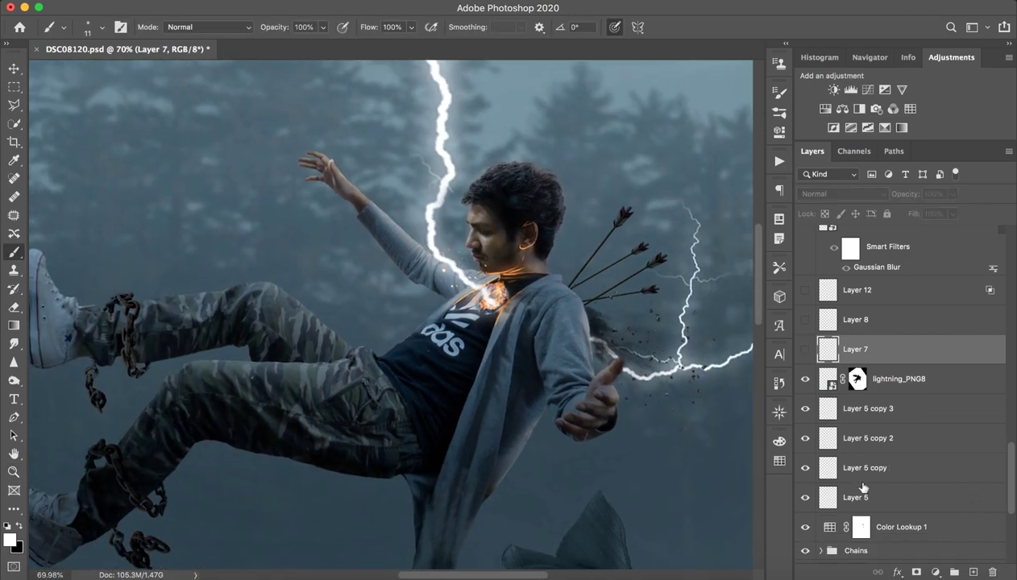
Show Layer 7 again and inspect its white rim light on the hair, sleeves, jacket and hand
click(805, 349)
key(z)
mouse_move(381, 254)
mouse_down()
mouse_move(427, 255)
mouse_move(438, 238)
mouse_move(387, 226)
mouse_up()
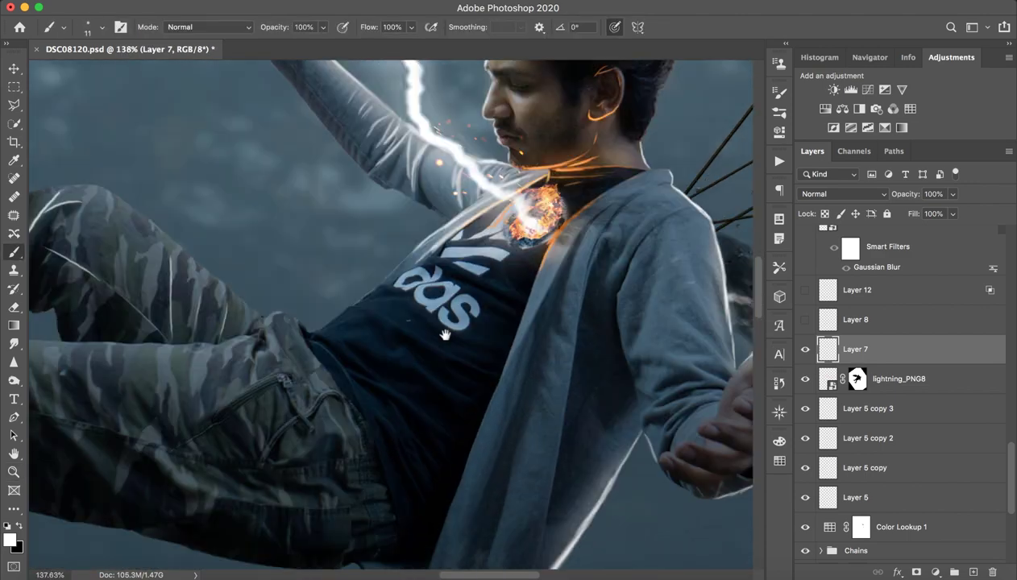
key(z)
drag(548, 258, 474, 252)
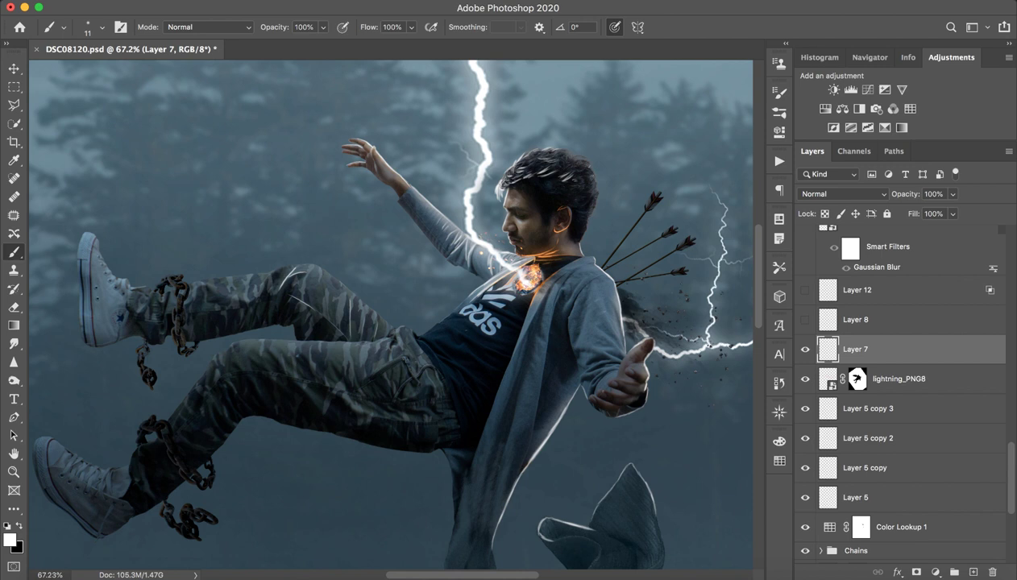
scroll(391, 311, down, 2)
scroll(390, 311, up, 3)
scroll(391, 310, right, 3)
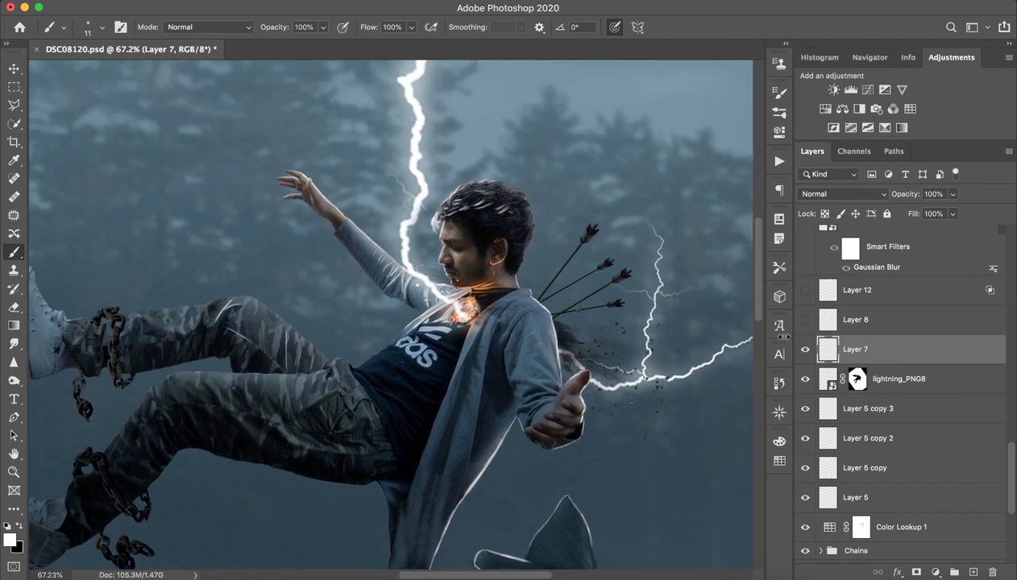
Show Layer 8 with the white outlines on the trousers, shoes and chains, comparing the image with and without it
click(805, 320)
click(805, 320)
click(805, 320)
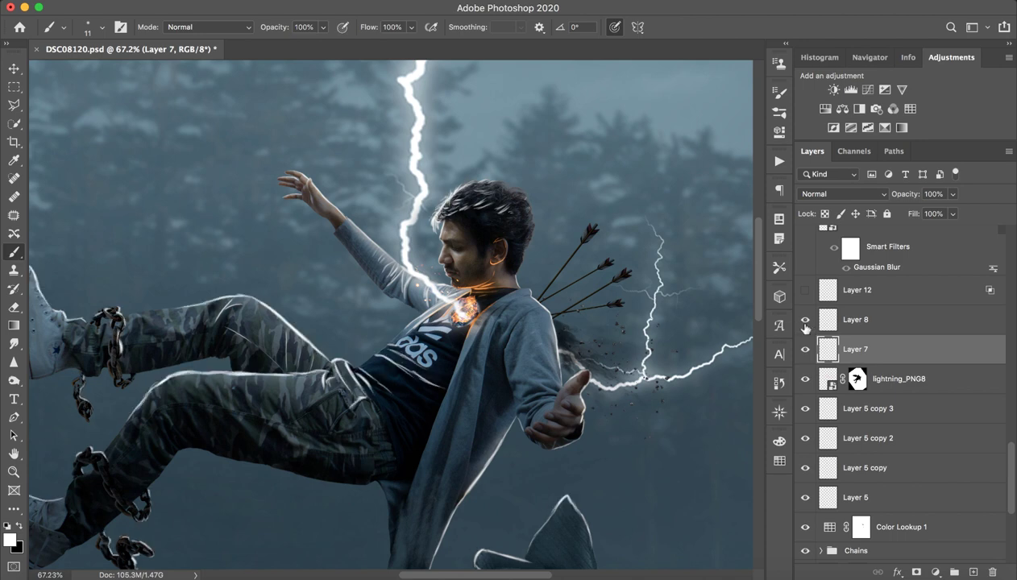
click(805, 321)
scroll(516, 349, left, 3)
drag(516, 348, 498, 345)
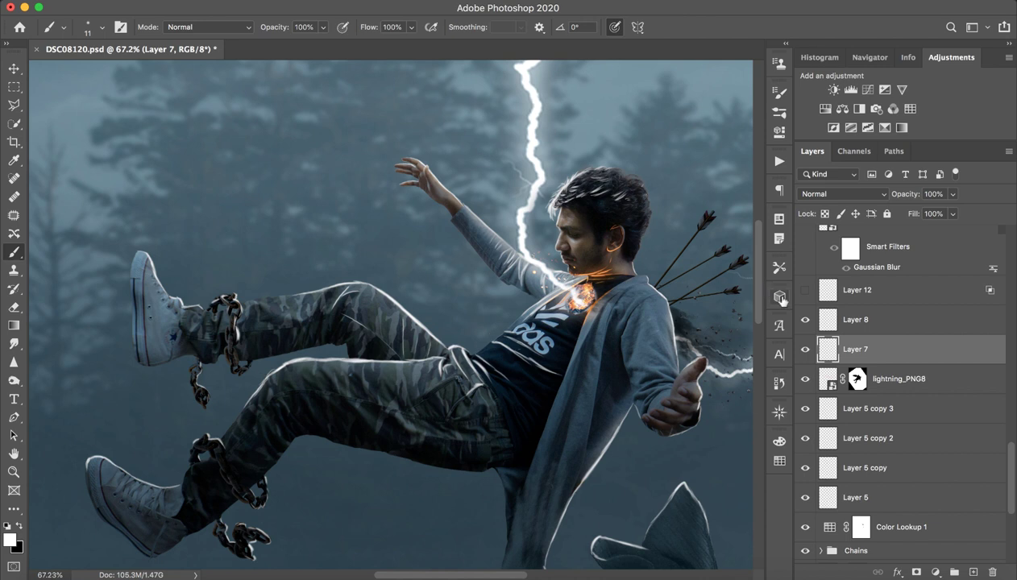
Select Layer 8 and compare the full figure with and without its white outlines once more, leaving the layer visible
click(873, 322)
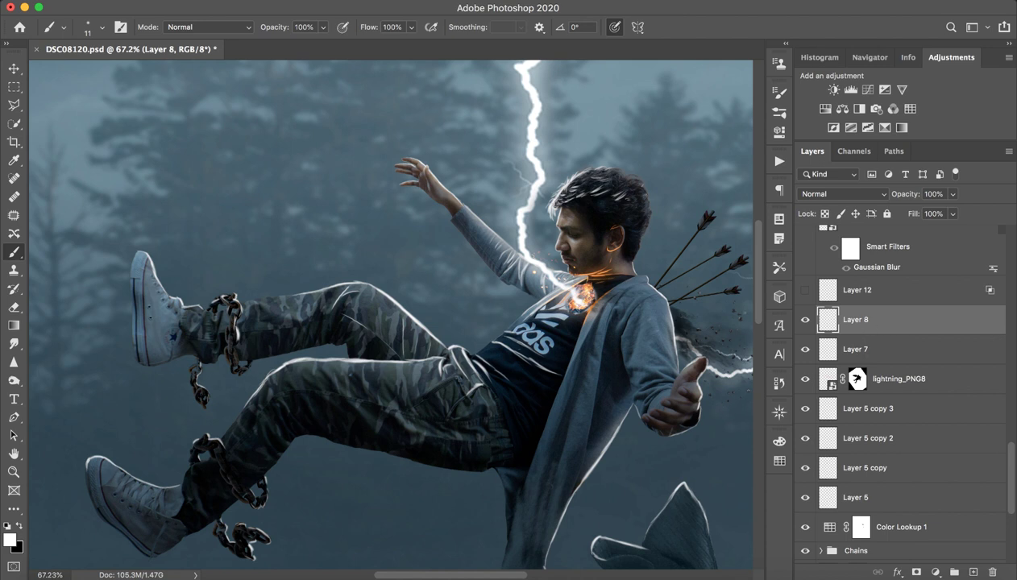
key(z)
drag(685, 326, 661, 339)
key(b)
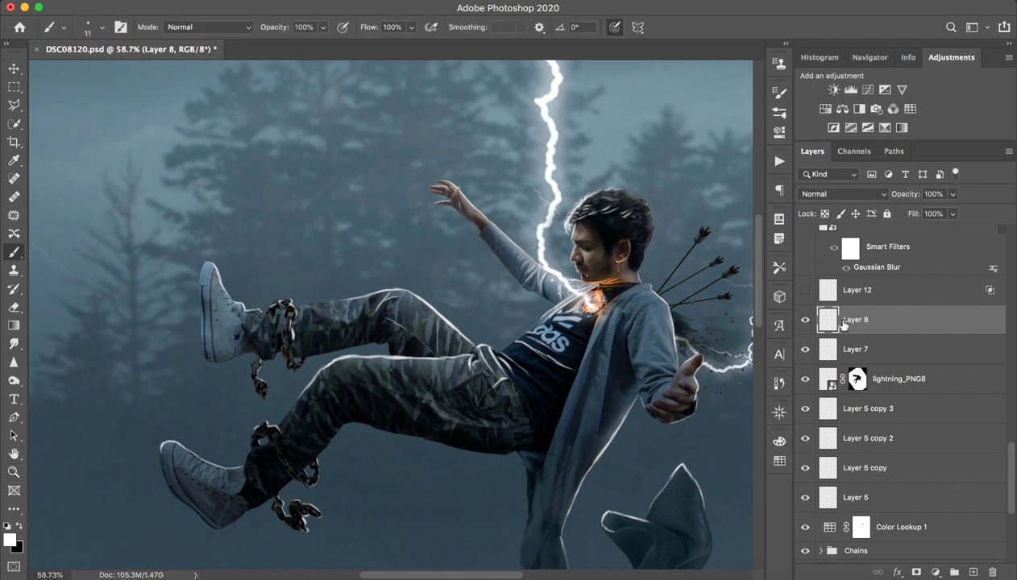
click(805, 319)
click(805, 320)
click(805, 320)
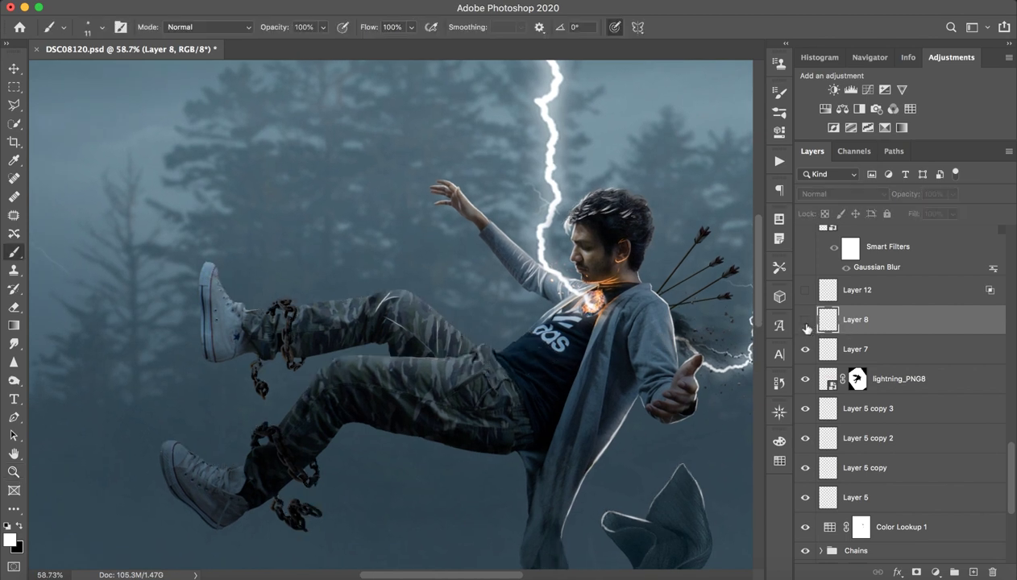
click(805, 320)
scroll(581, 347, right, 3)
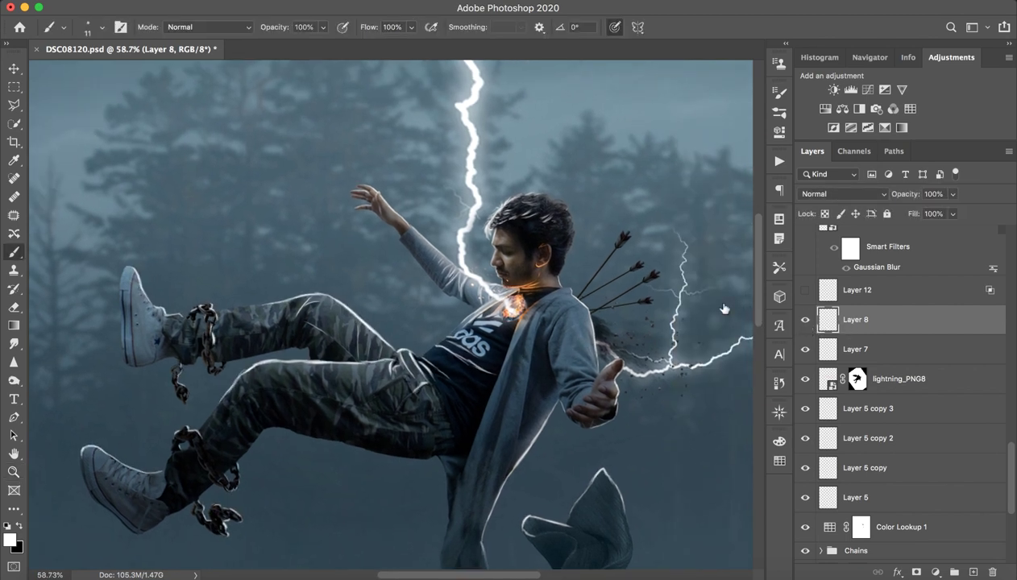
Select Layer 12 above Layer 8 and make it visible
click(863, 298)
click(805, 290)
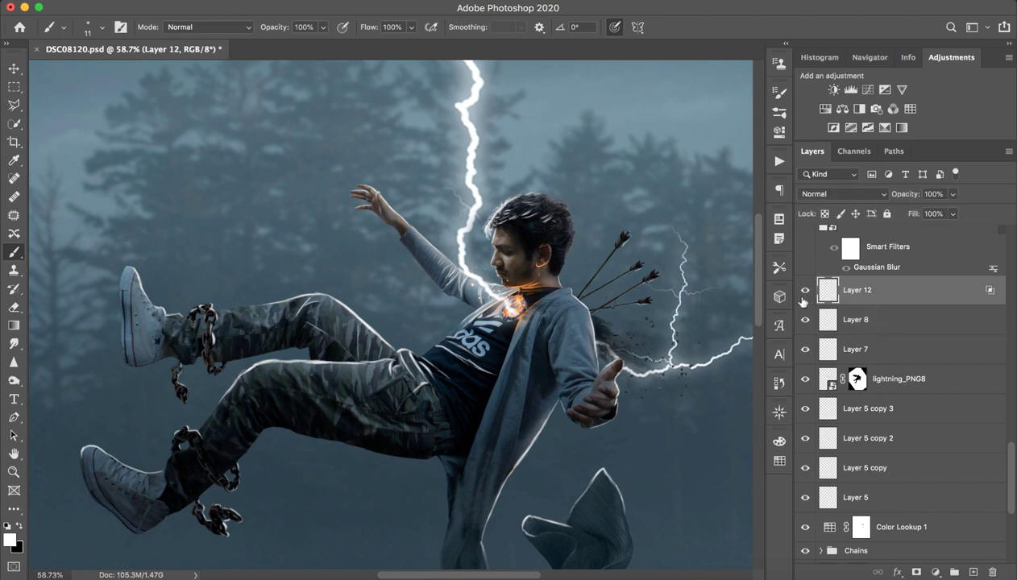
Compare the figure with and without Layer 12, leaving the layer visible
click(804, 294)
click(804, 291)
Show and select the Crows & Ravens (43) layer, comparing the full image with and without the birds
scroll(872, 299, up, 3)
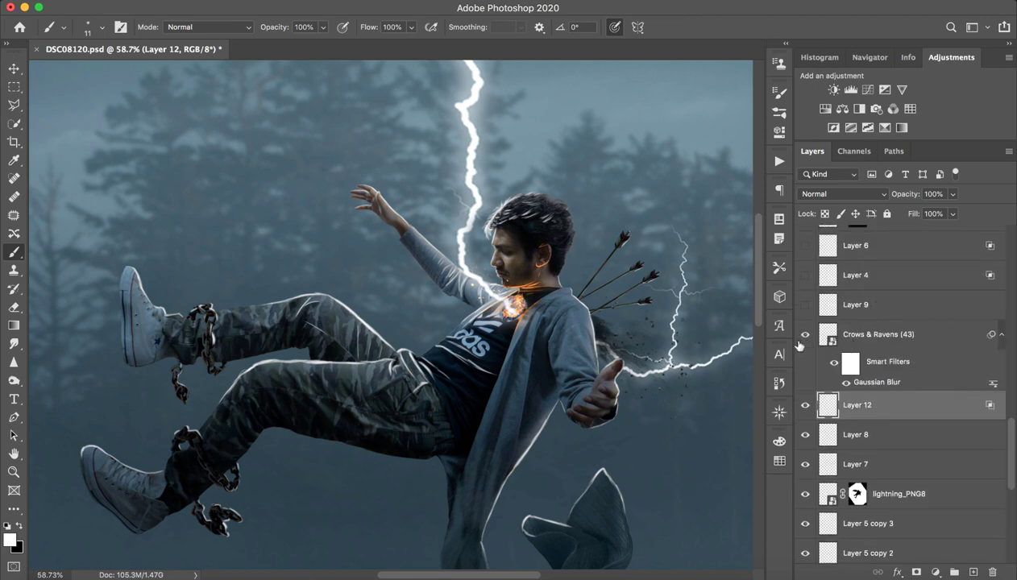
key(z)
scroll(556, 225, down, 5)
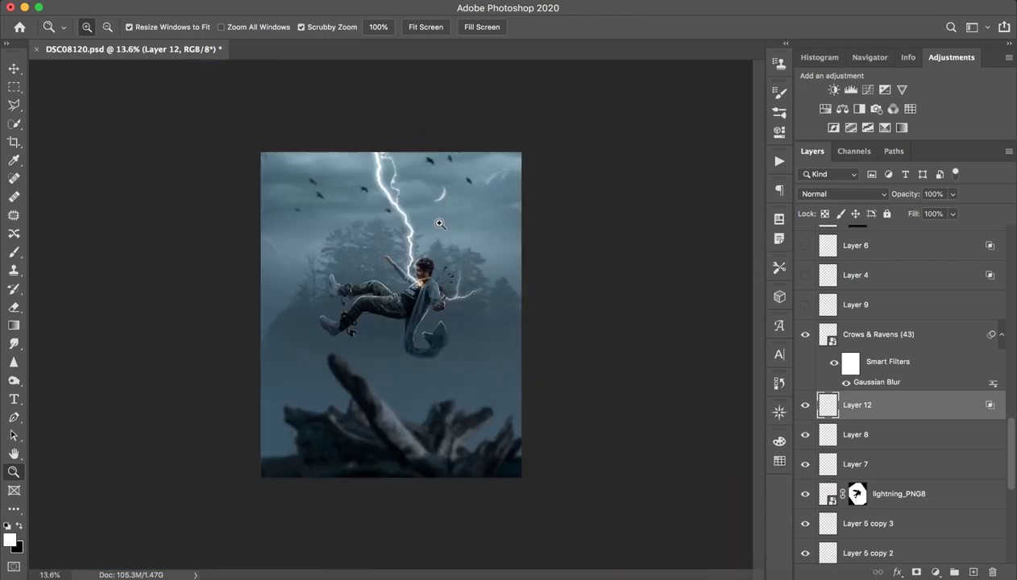
drag(437, 220, 499, 167)
key(b)
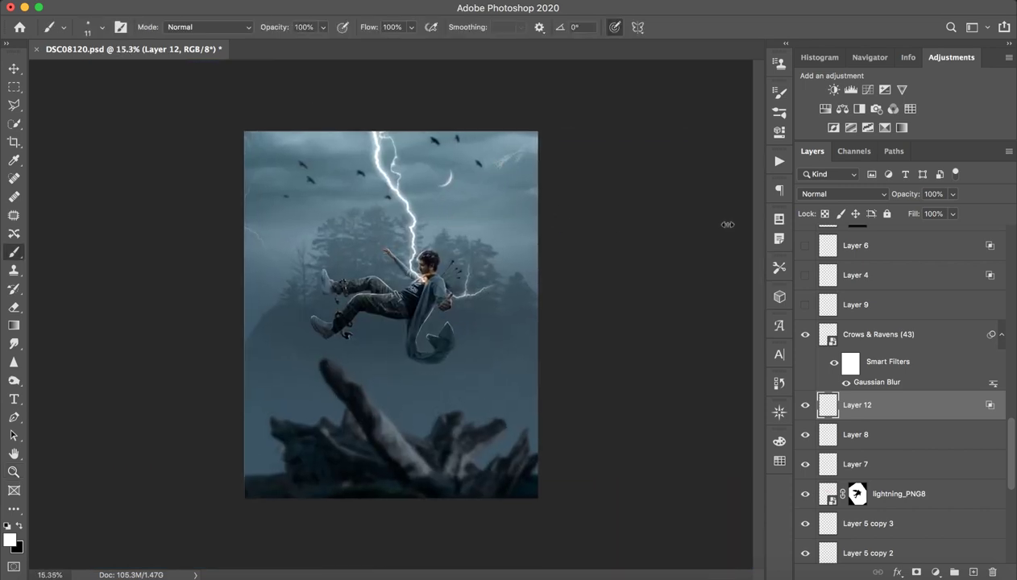
click(902, 331)
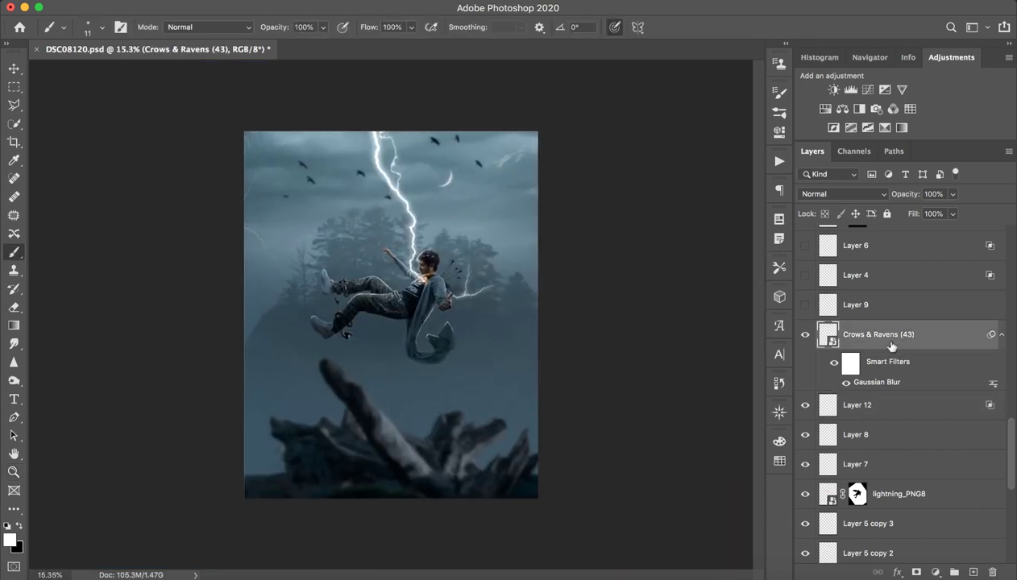
click(805, 335)
click(804, 334)
Select and show Layer 9 above the crows, checking its effect on the figure up close
scroll(866, 348, up, 1)
click(813, 339)
click(805, 335)
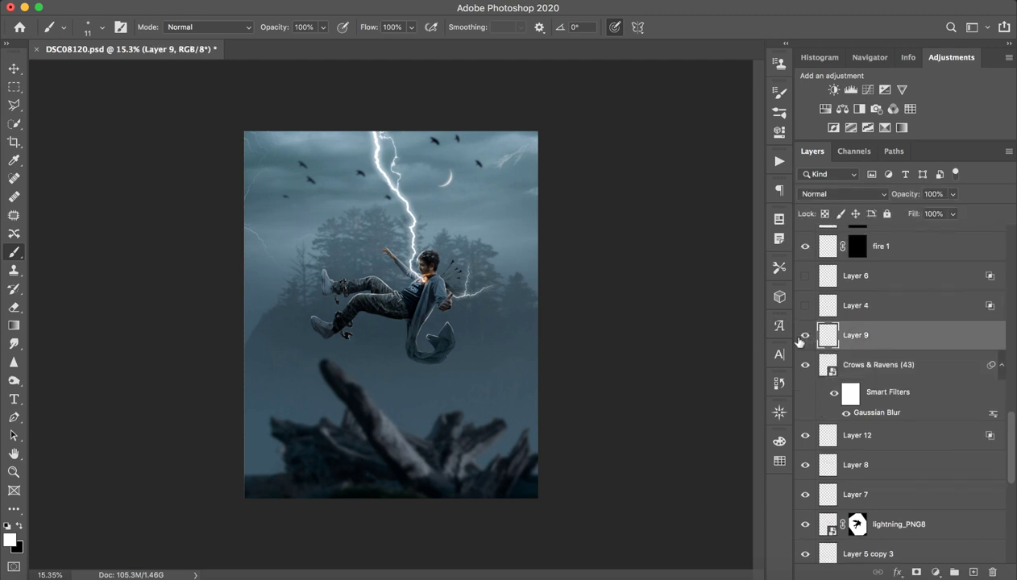
drag(490, 289, 532, 290)
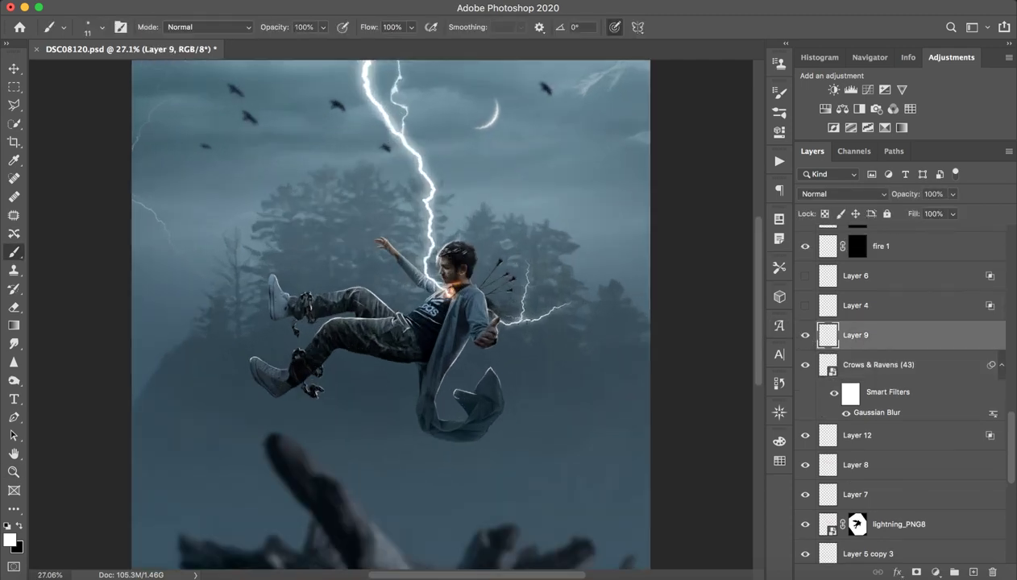
drag(427, 254, 467, 255)
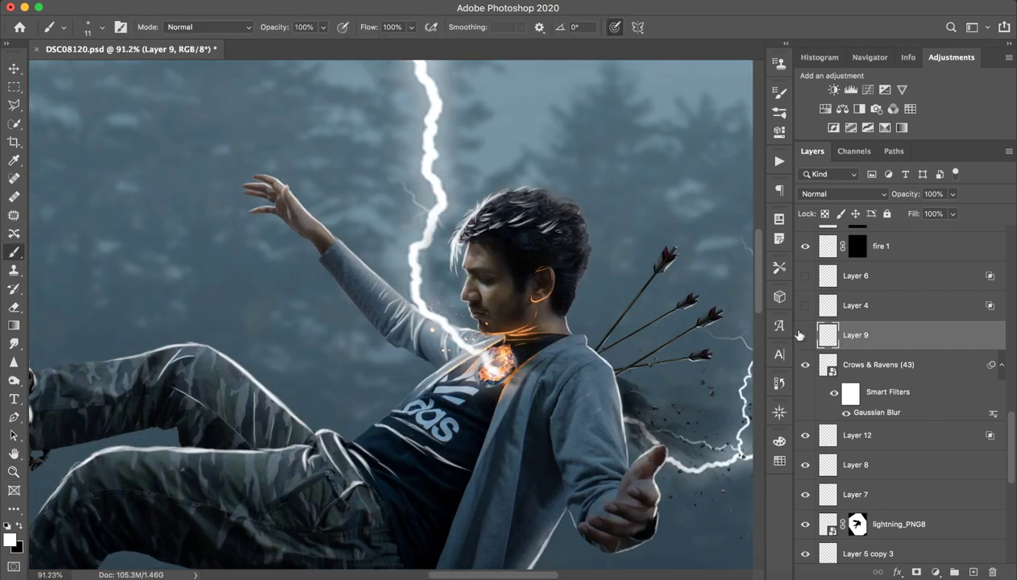
drag(573, 264, 499, 265)
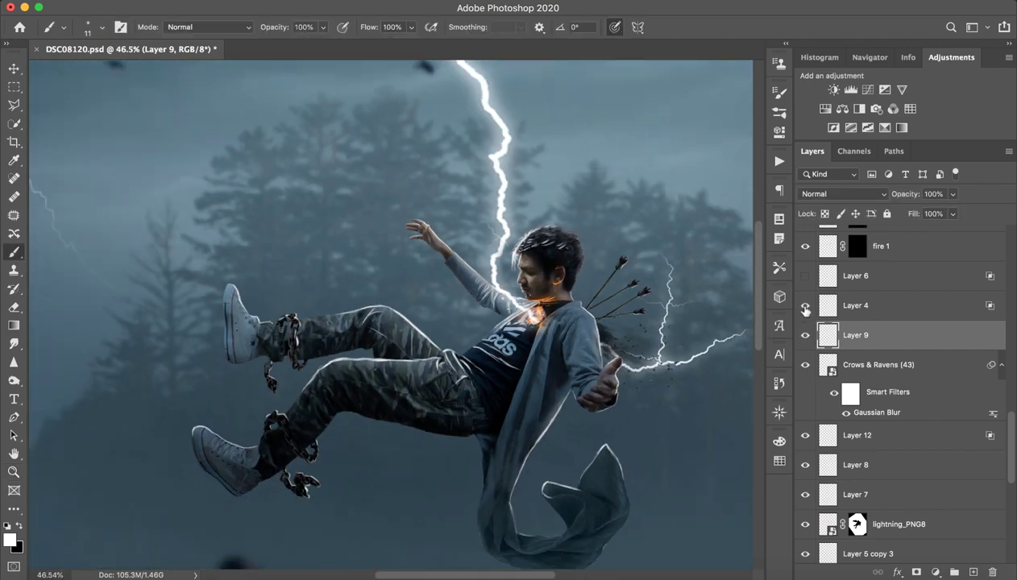
Show Layer 4 and compare the chest, neck and jacket with and without it at close range
drag(567, 333, 637, 334)
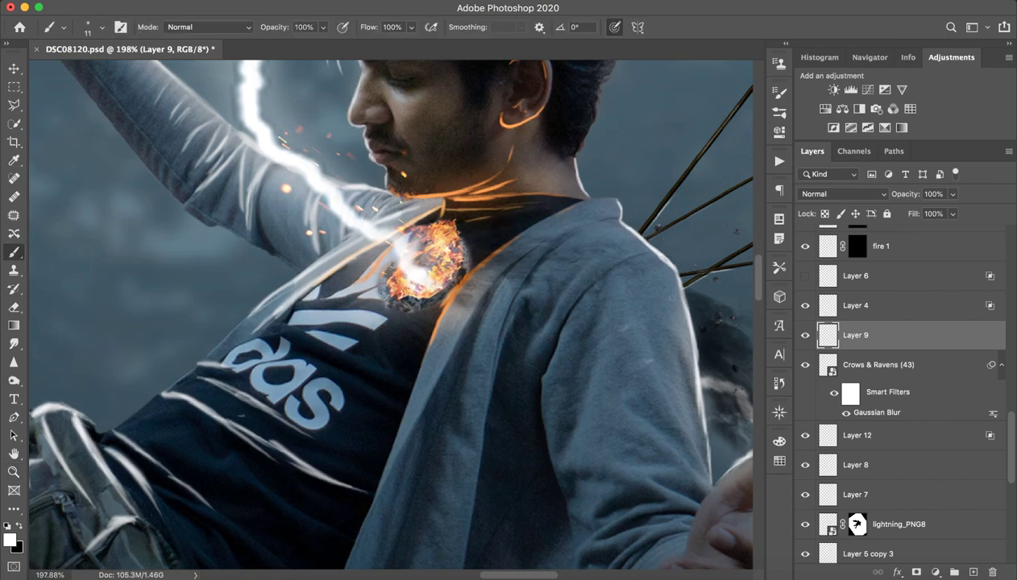
click(805, 305)
click(805, 306)
click(805, 305)
click(805, 305)
Show Layer 6 and compare the full image with and without Layers 4 and 6
click(806, 276)
drag(709, 292, 522, 300)
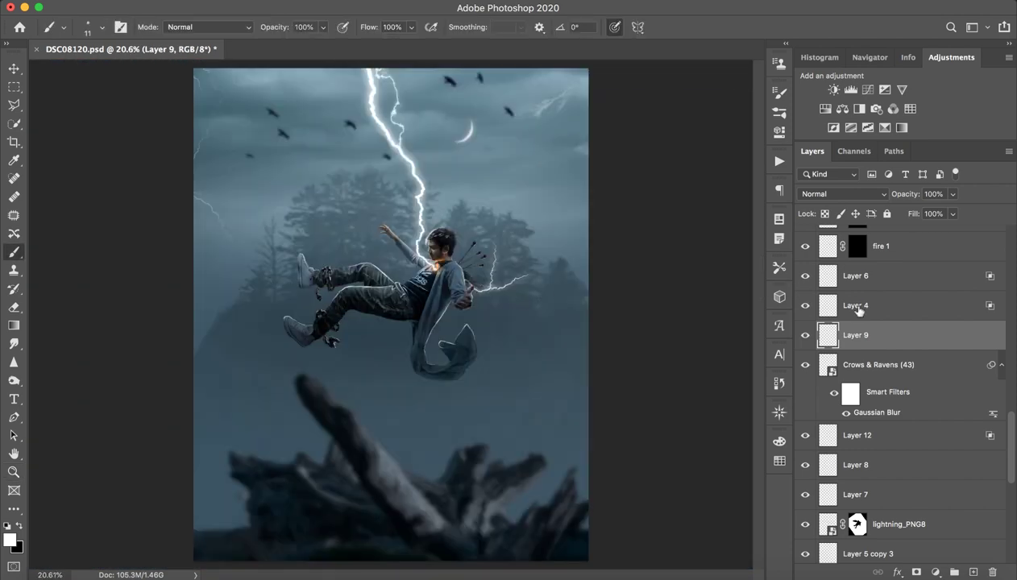
click(805, 306)
click(805, 277)
Select and show the merged Layer 13, show Layer 13 copy above it, and inspect the figure up close
scroll(890, 290, up, 15)
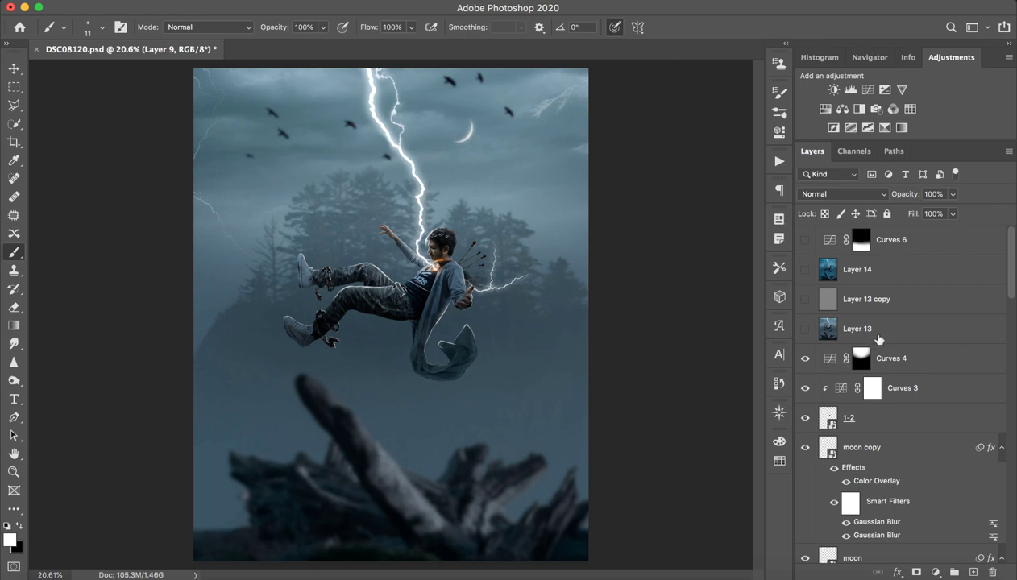
click(864, 331)
click(805, 330)
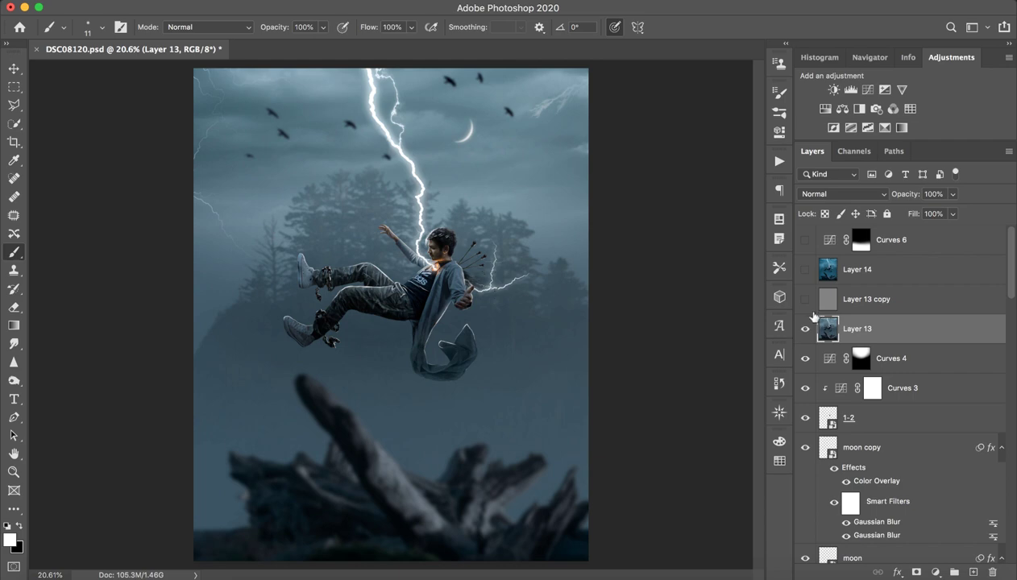
click(805, 299)
key(z)
mouse_move(435, 262)
mouse_down()
mouse_move(554, 246)
mouse_move(532, 246)
mouse_up()
key(b)
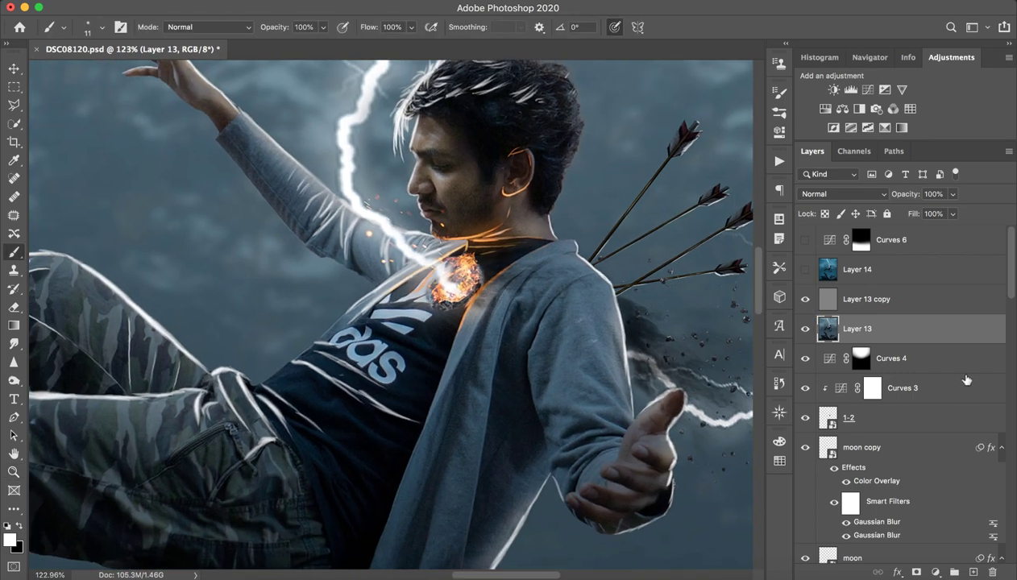
Hide Layer 13 copy, duplicate Layer 13 and apply a High Pass filter with a 1.8-pixel radius to the duplicate
click(805, 299)
key(ctrl+j)
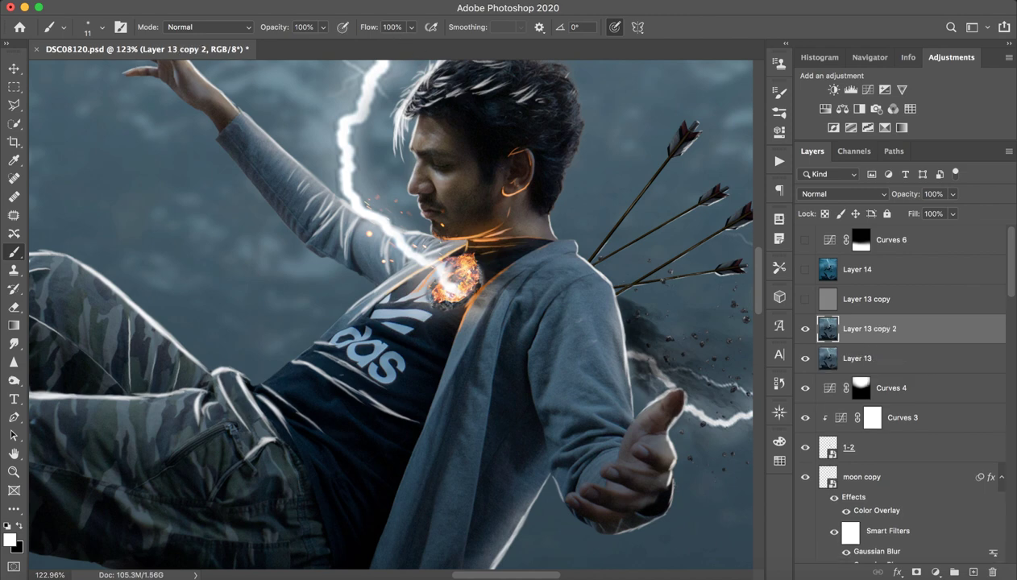
click(346, 1)
mouse_move(465, 284)
click(559, 293)
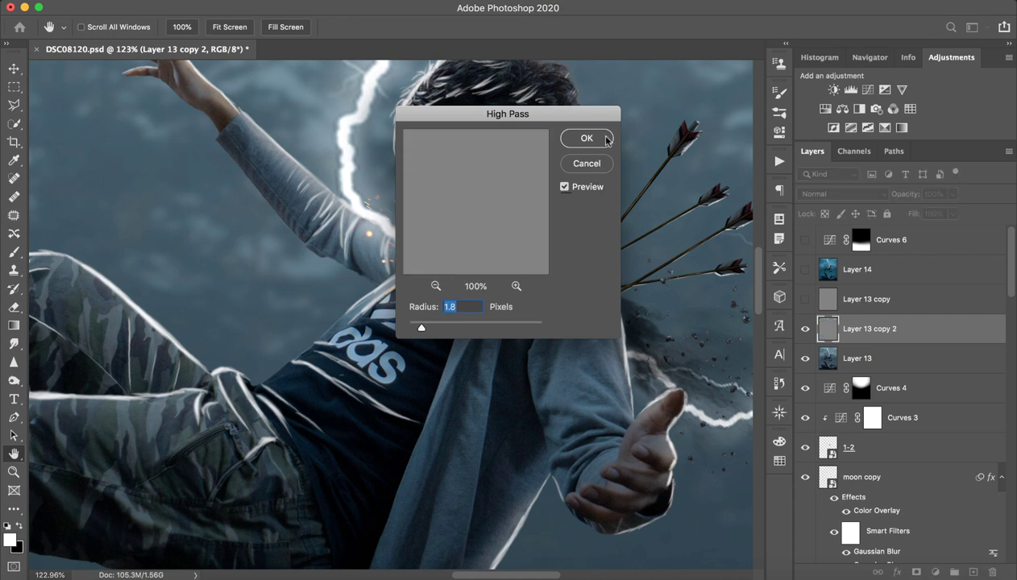
click(595, 137)
Set the High Pass duplicate's blend mode to Linear Light and check the sharpening on the figure
click(871, 299)
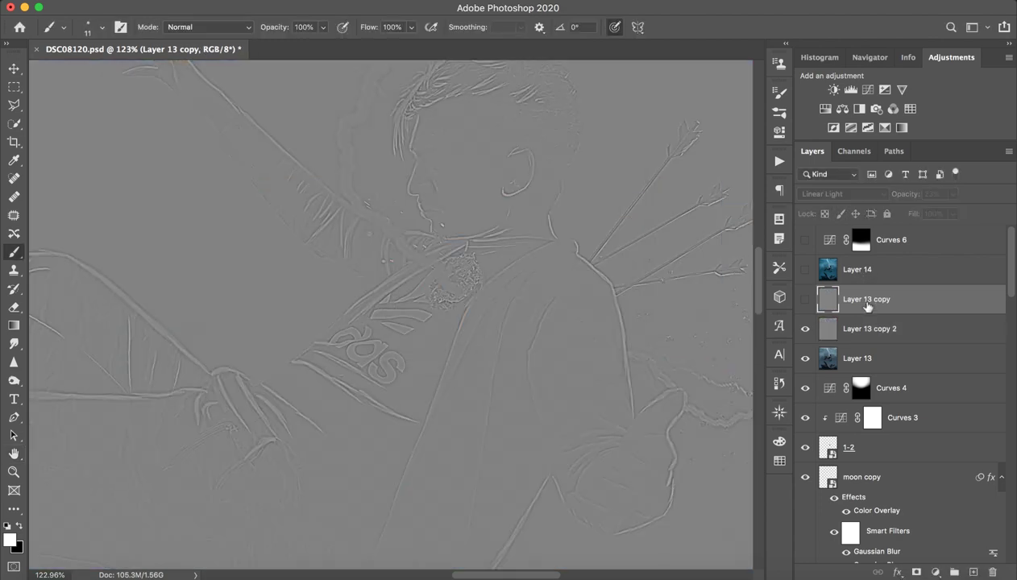
click(856, 322)
click(838, 191)
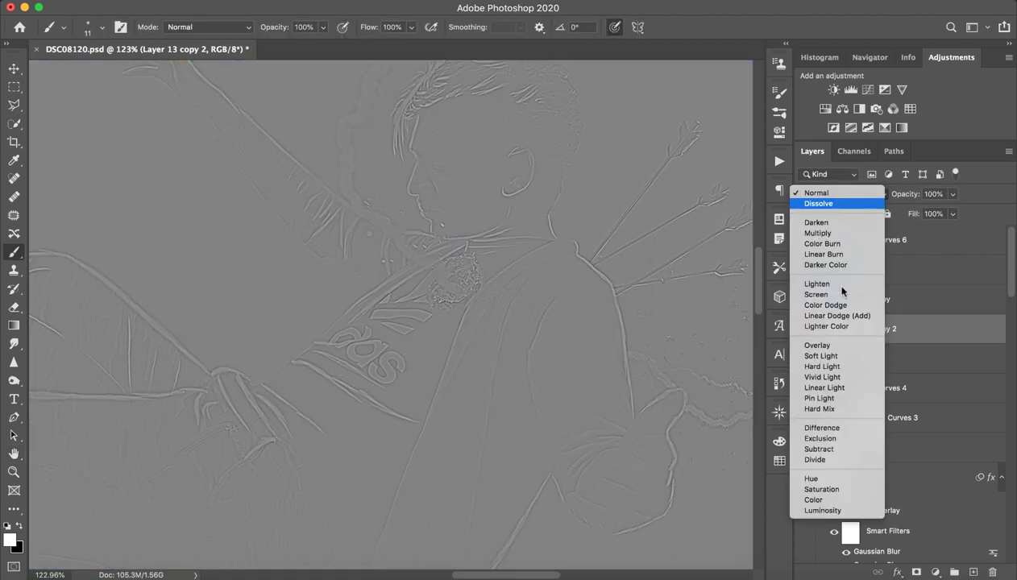
click(842, 387)
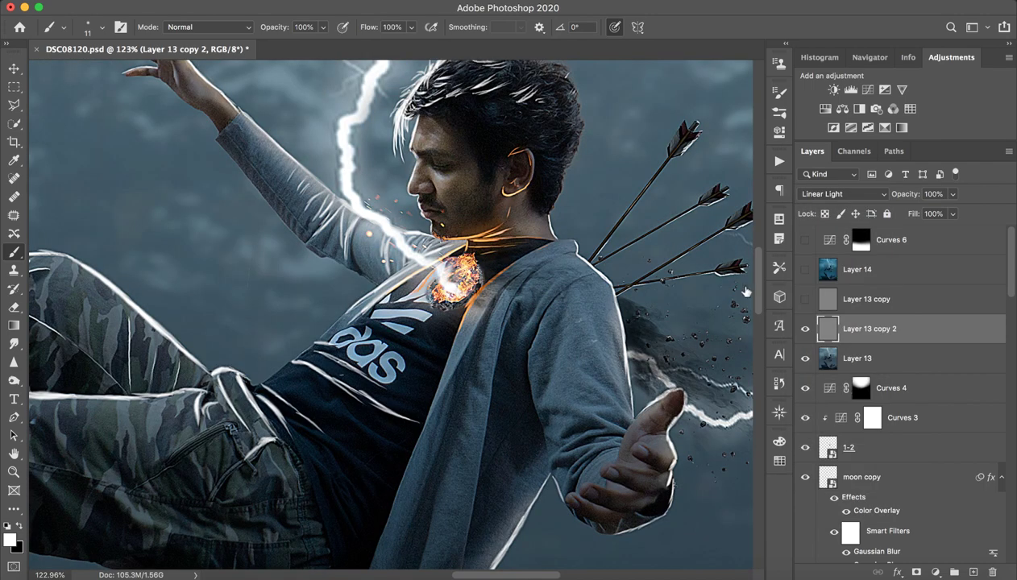
key(z)
drag(477, 234, 461, 242)
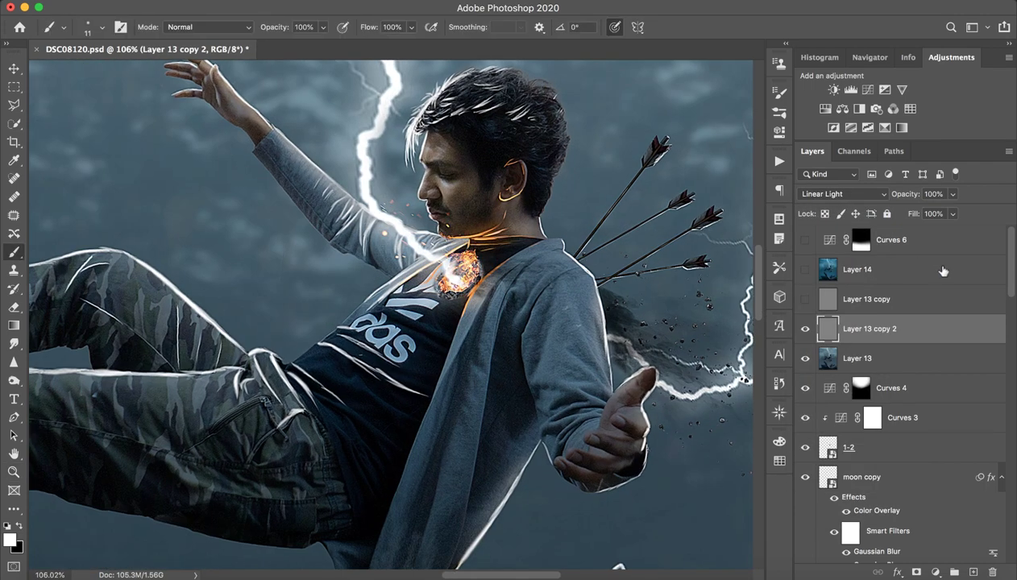
Delete the High Pass duplicate, Layer 13 copy 2, and show Layer 13 copy again
click(890, 305)
click(904, 321)
key(Delete)
click(805, 299)
Select Layer 13 copy and compare the face and chest with and without its sharpening, leaving it visible
click(870, 299)
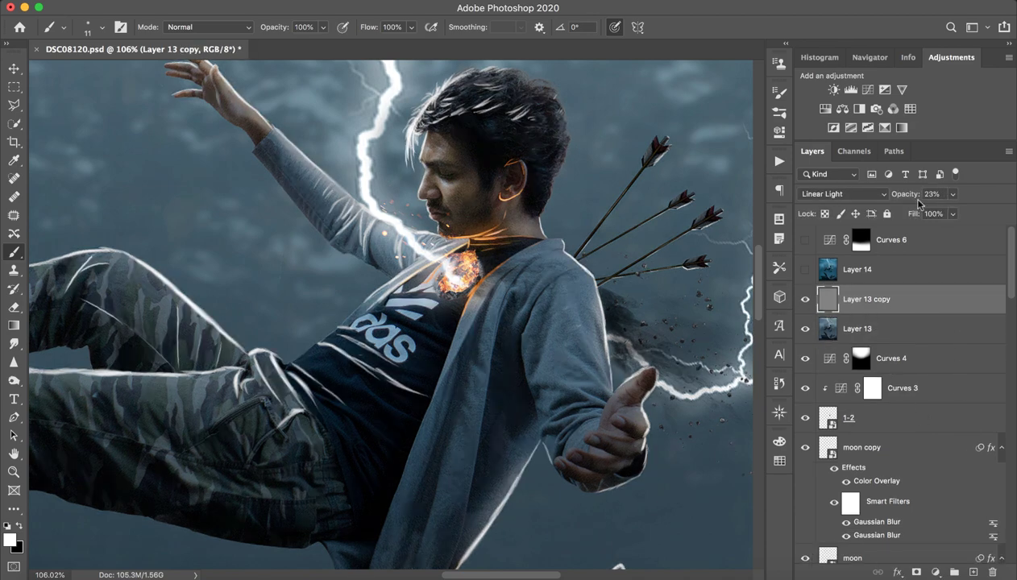
key(z)
mouse_move(469, 207)
mouse_down()
mouse_move(386, 209)
mouse_move(483, 258)
mouse_move(544, 320)
mouse_move(649, 477)
mouse_up()
key(b)
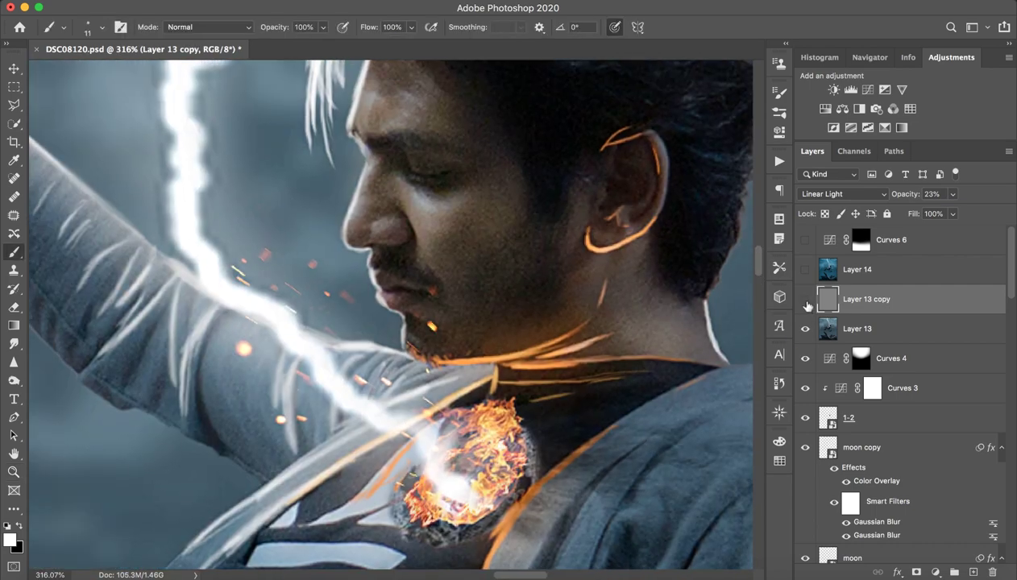
click(804, 301)
click(805, 301)
click(805, 300)
click(805, 300)
click(805, 300)
click(804, 300)
click(804, 301)
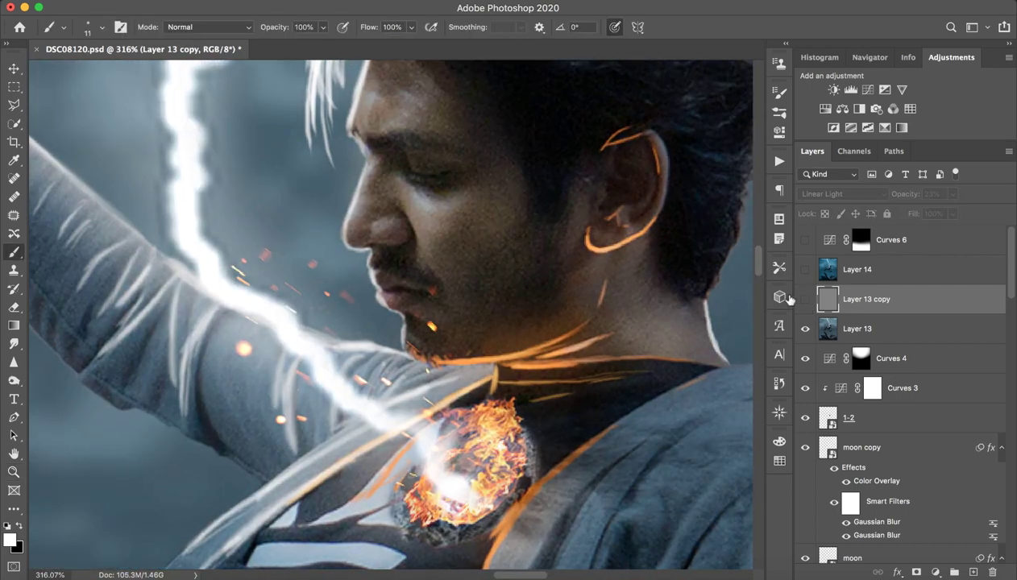
click(805, 300)
Select and show Layer 14, viewing its blue color grade on the full image
key(z)
mouse_move(575, 299)
mouse_down()
mouse_move(452, 306)
mouse_move(548, 315)
mouse_move(451, 331)
mouse_up()
key(b)
click(858, 269)
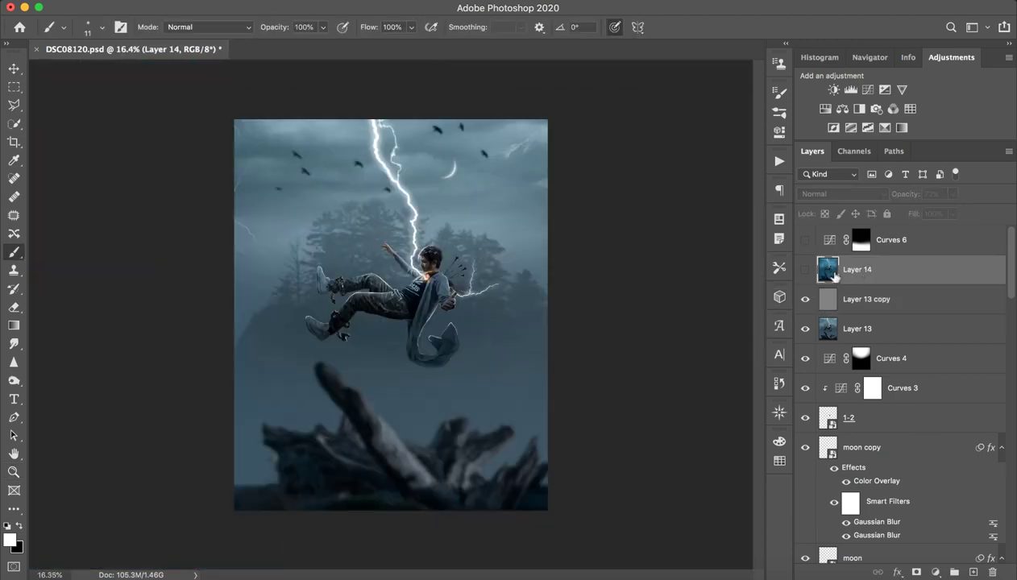
click(804, 269)
key(z)
mouse_move(451, 298)
mouse_down()
mouse_move(531, 300)
mouse_move(403, 300)
mouse_move(444, 297)
mouse_move(431, 298)
mouse_up()
key(b)
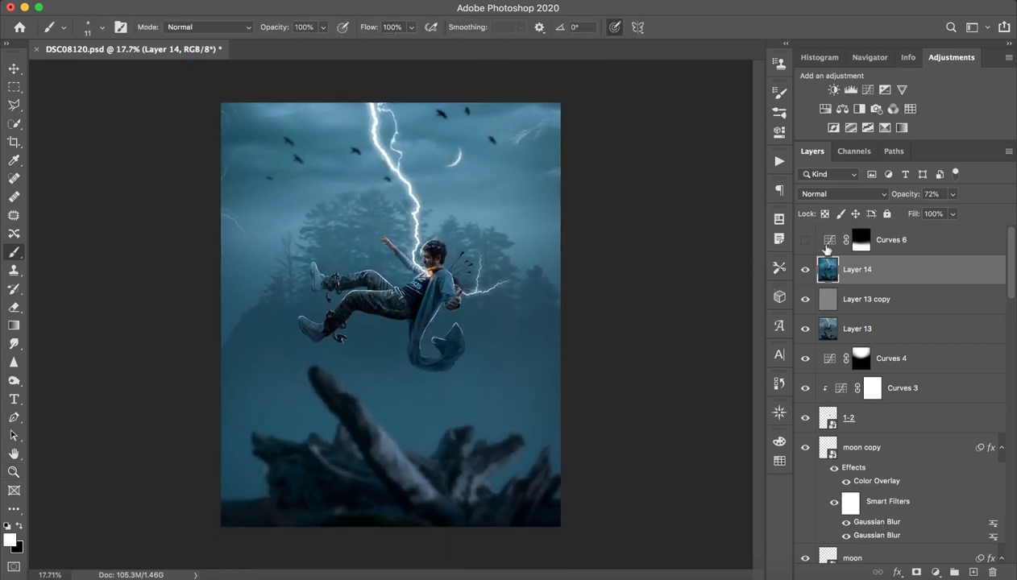
In Camera Raw calibration on Layer 14, try Red Hue +34, Saturation -75; Green Hue +96; Blue Hue -83, Saturation +13
click(804, 240)
key(super+shift+a)
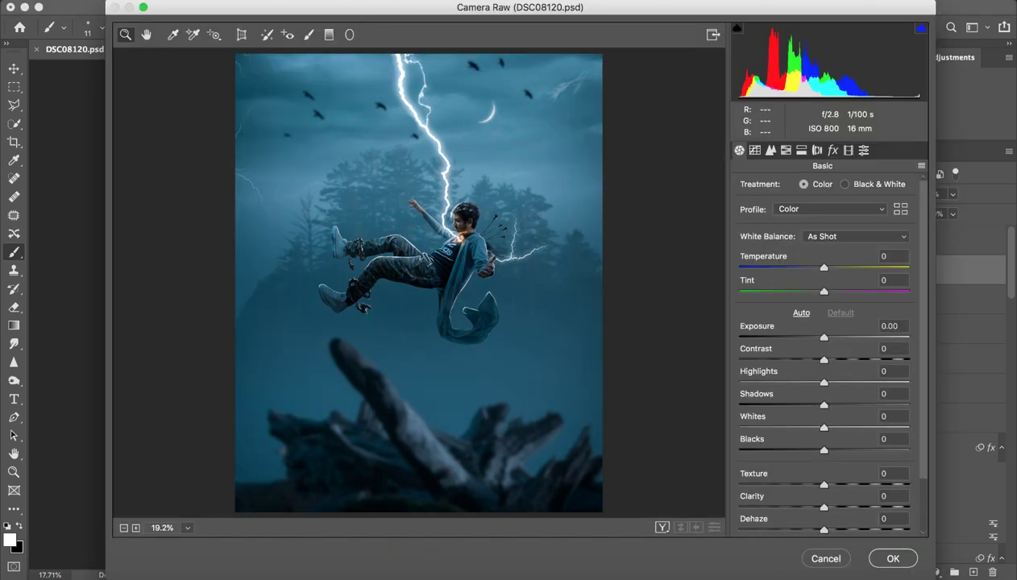
click(861, 151)
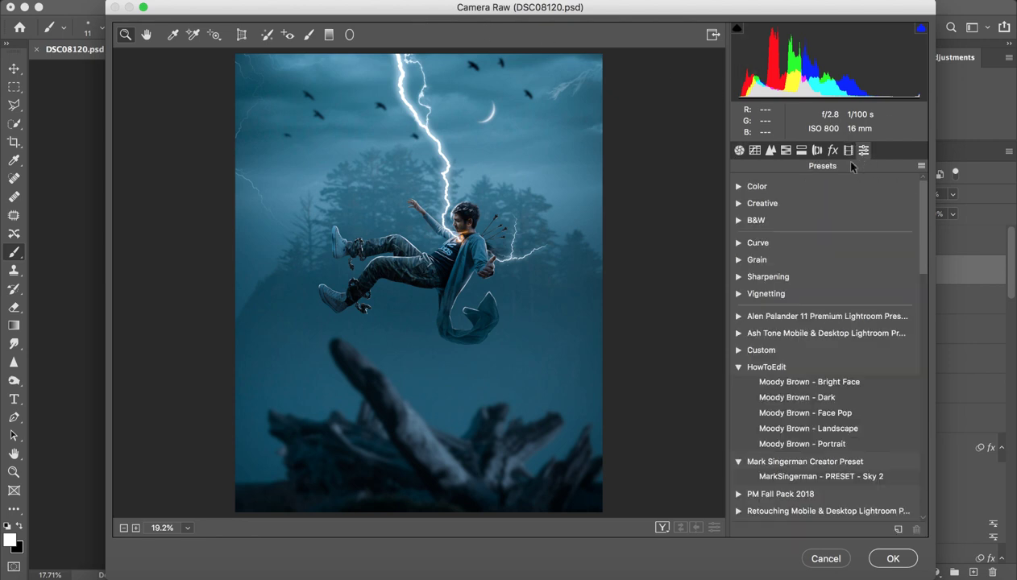
click(849, 151)
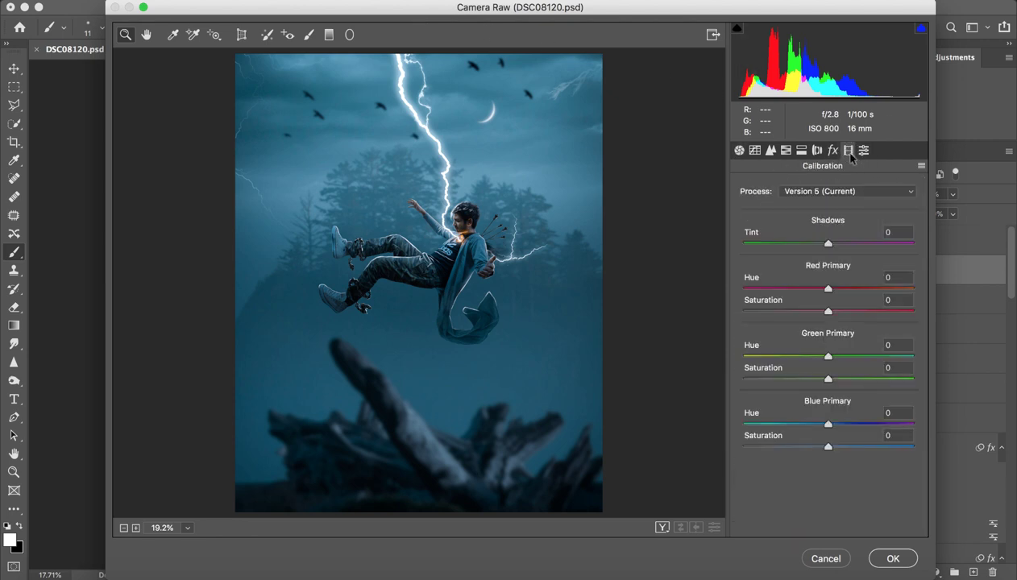
drag(827, 424, 757, 424)
drag(828, 356, 854, 347)
drag(816, 288, 815, 312)
drag(743, 311, 766, 313)
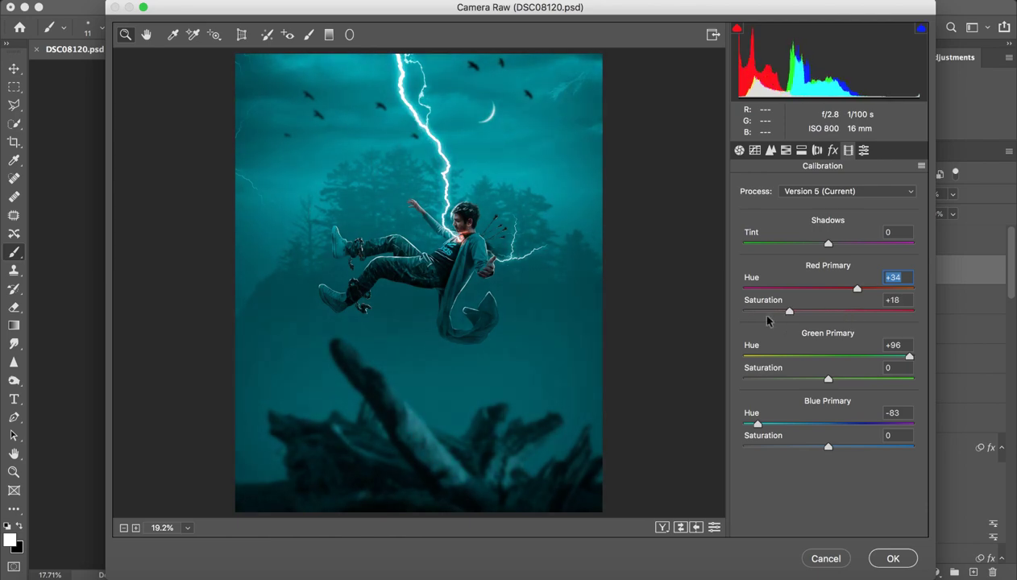
mouse_move(828, 446)
mouse_down()
mouse_move(748, 448)
mouse_move(840, 446)
mouse_up()
Inspect the teal calibration grade up close and compare the full image before and after it
scroll(497, 239, up, 5)
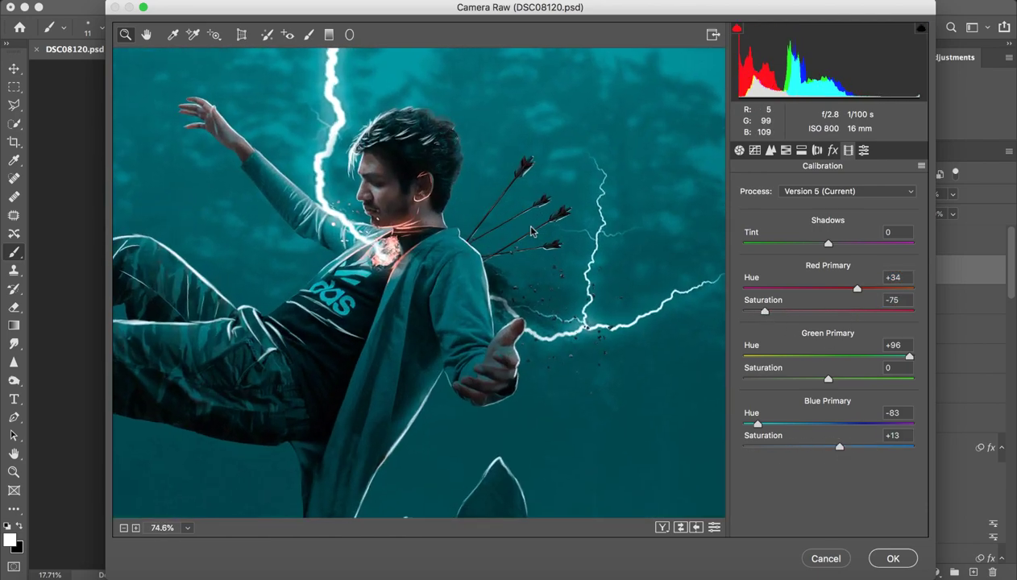
scroll(538, 230, down, 8)
scroll(461, 234, up, 4)
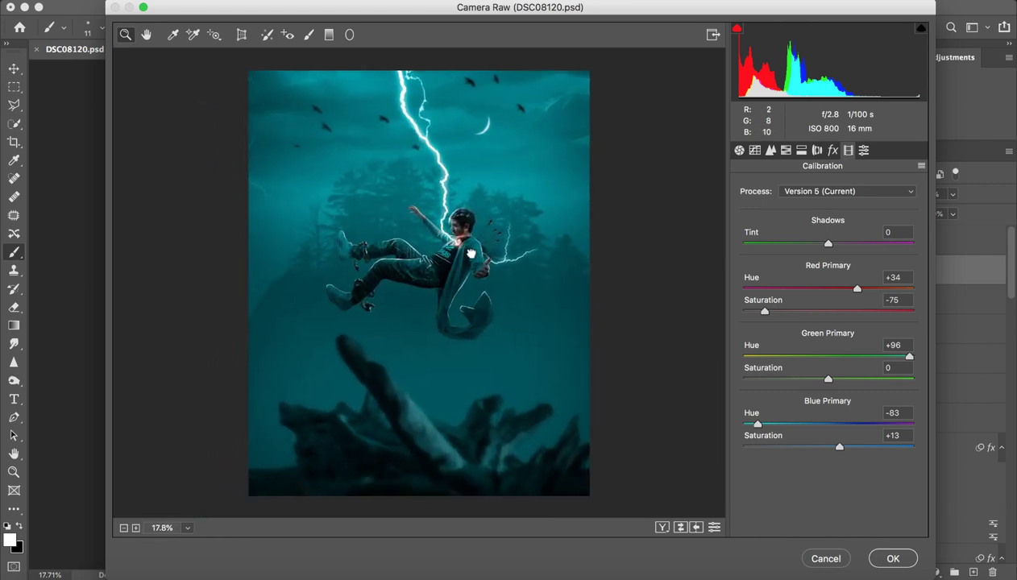
click(680, 527)
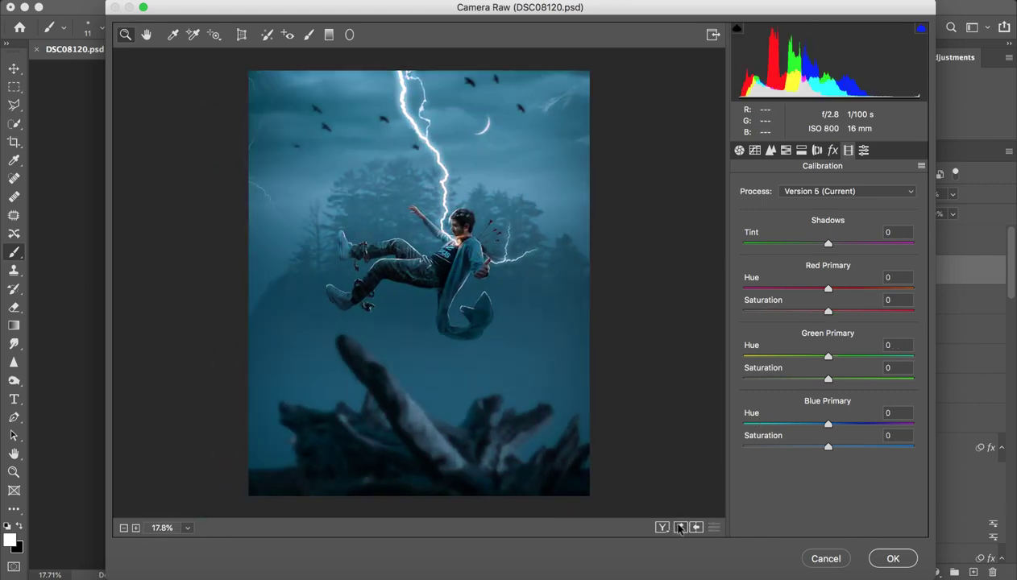
click(681, 527)
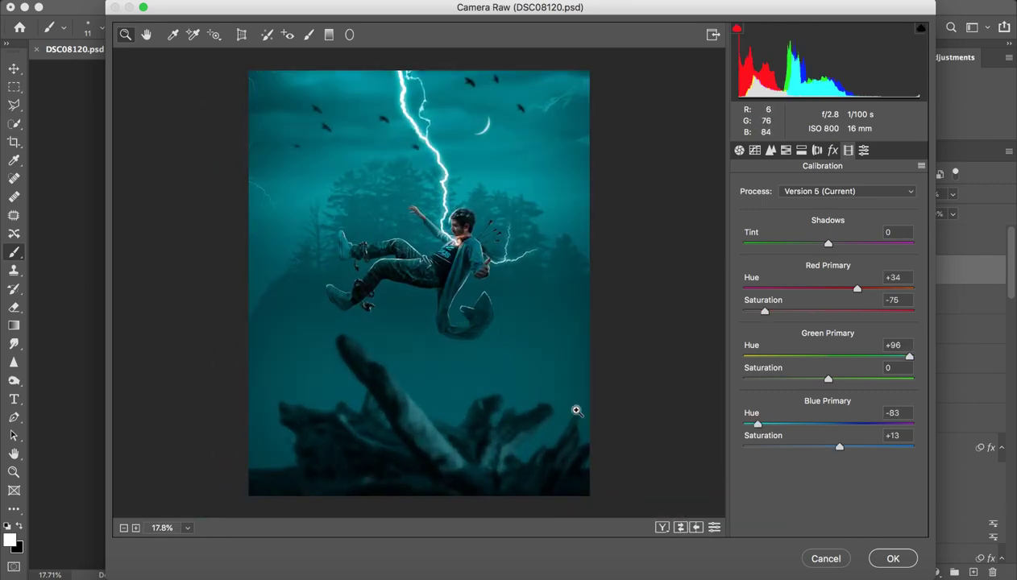
Try an Oranges hue of -63 and a shifted Reds hue in the HSL adjustments, and cancel the Camera Raw filter
click(786, 151)
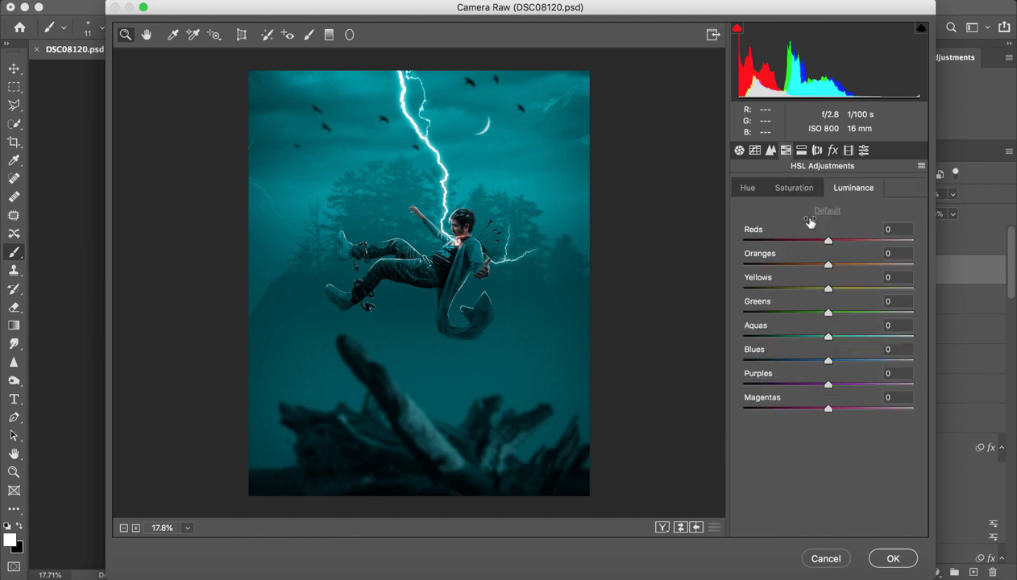
click(749, 188)
drag(828, 264, 800, 255)
click(442, 239)
click(501, 236)
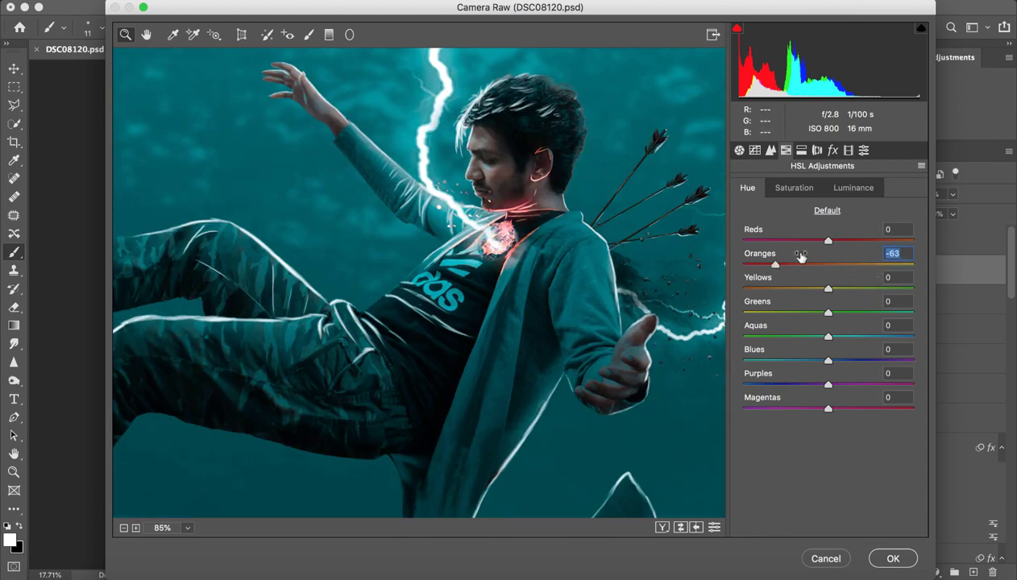
drag(743, 240, 868, 240)
click(810, 556)
key(z)
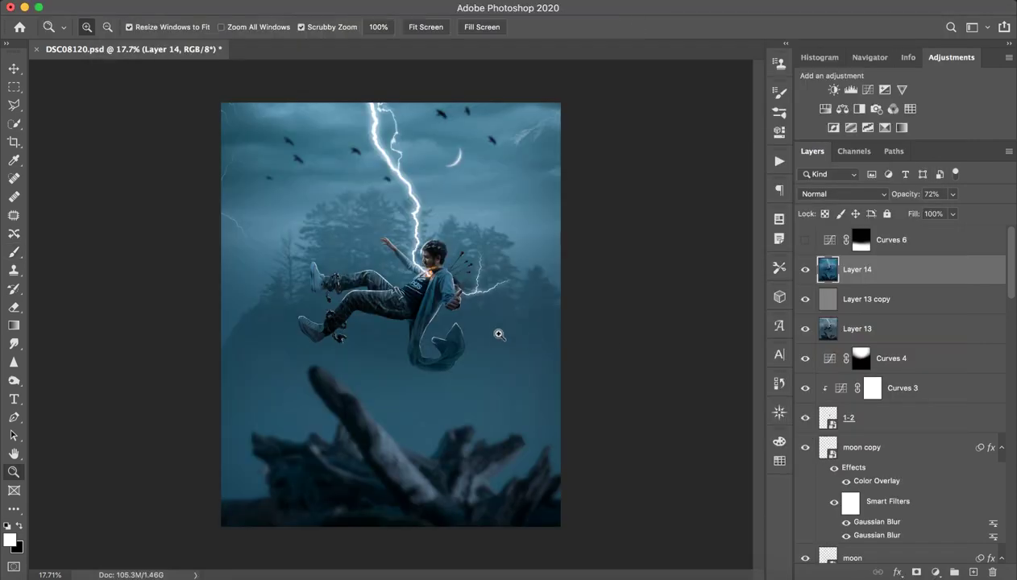
Select and show the Curves 6 layer, comparing the lower part of the image with and without its darkening
drag(410, 277, 425, 278)
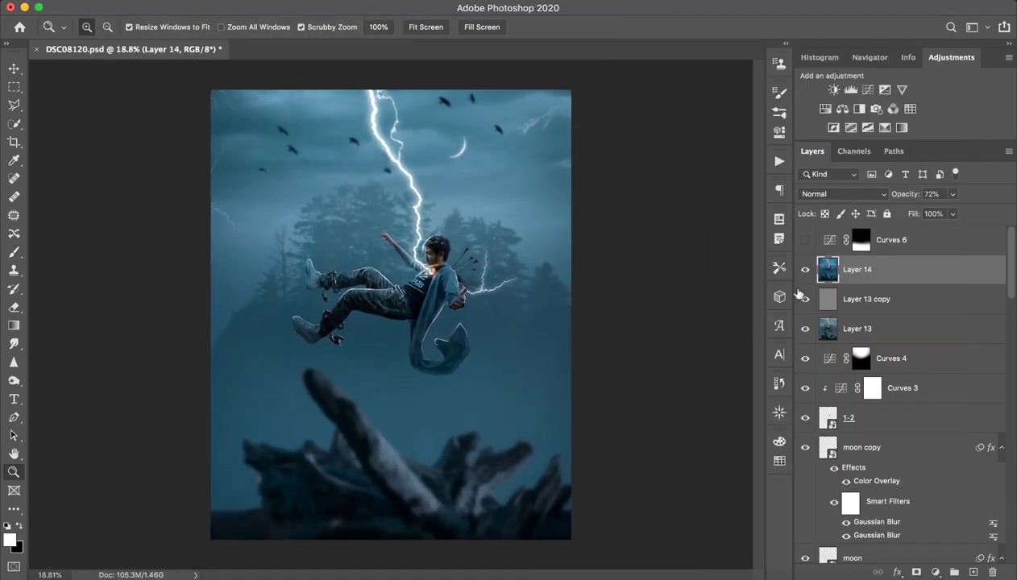
click(952, 247)
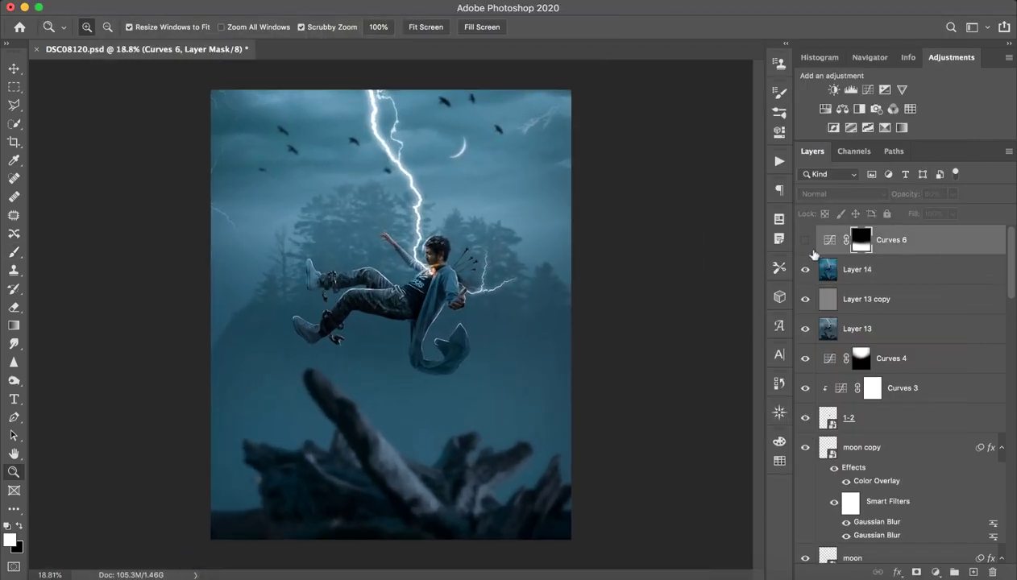
click(805, 242)
click(805, 242)
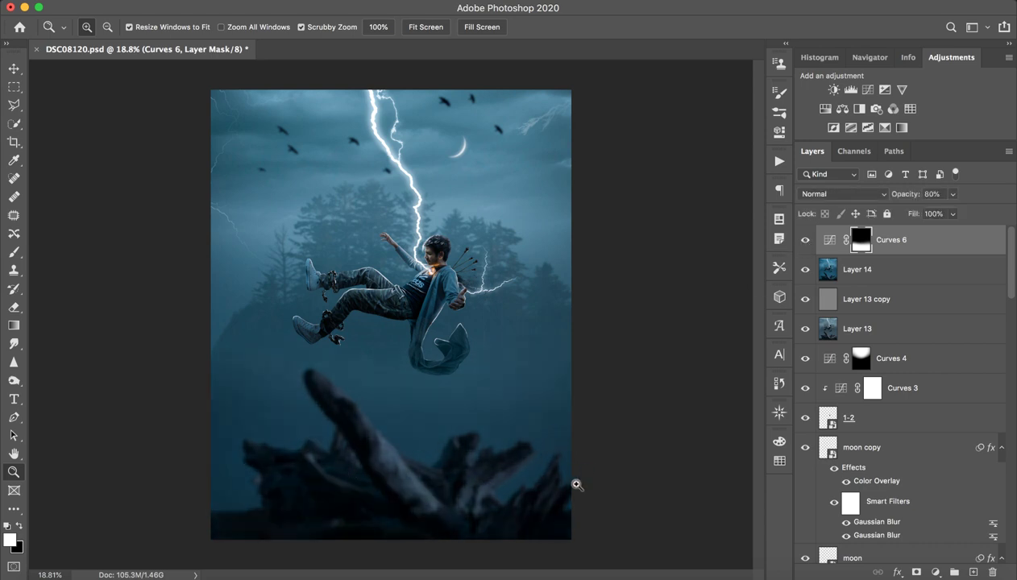
click(806, 240)
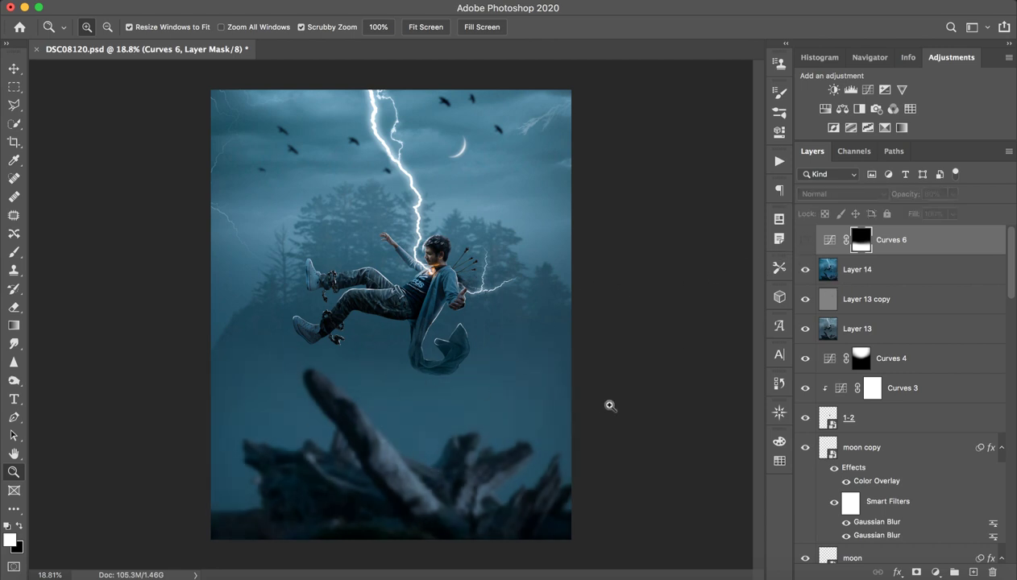
click(805, 241)
Inspect the curve settings of the Curves 6 adjustment, close them and view the full image
double_click(829, 239)
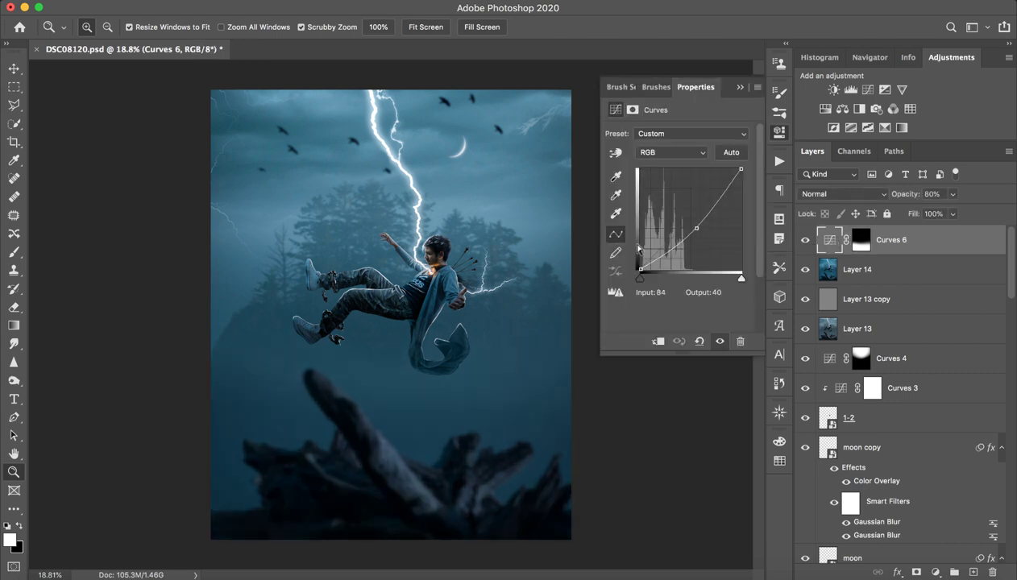
click(739, 87)
mouse_move(389, 301)
mouse_down()
mouse_move(411, 300)
mouse_move(397, 300)
mouse_up()
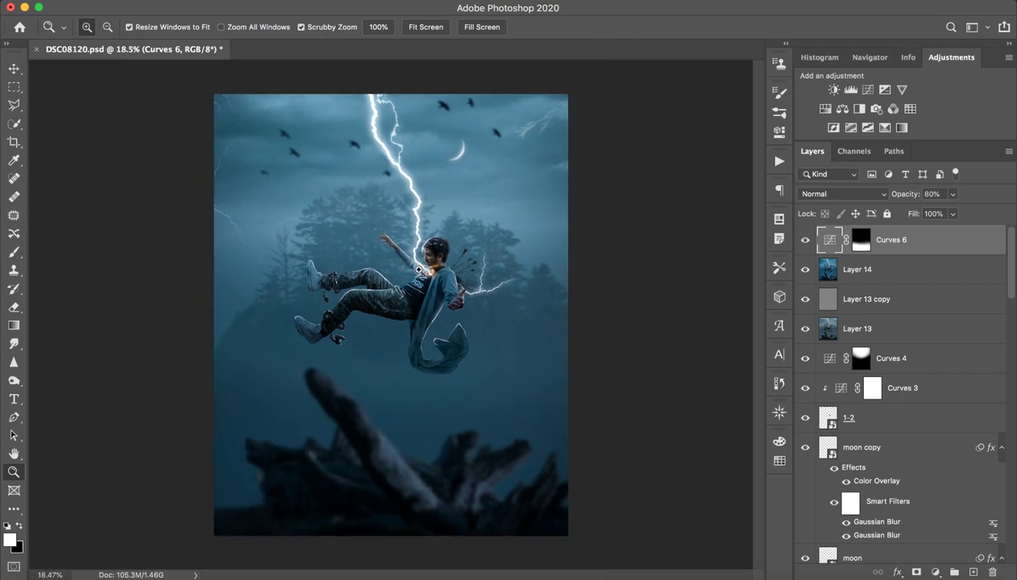